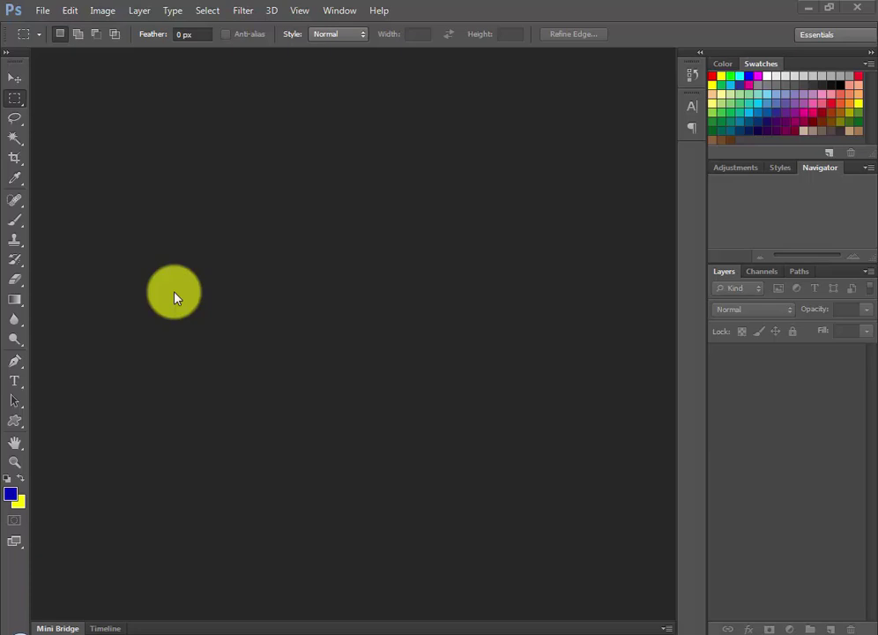
- Create a 10 × 10 cm, 300 ppi document named Stempel with a transparent background
{"action": "left_click", "coordinate": [42, 11]}
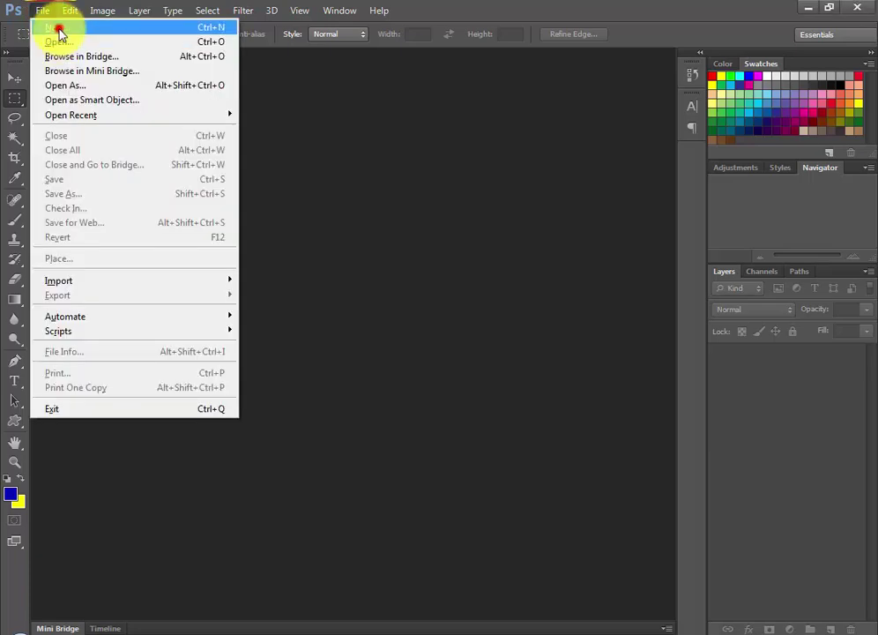
{"action": "left_click", "coordinate": [57, 27]}
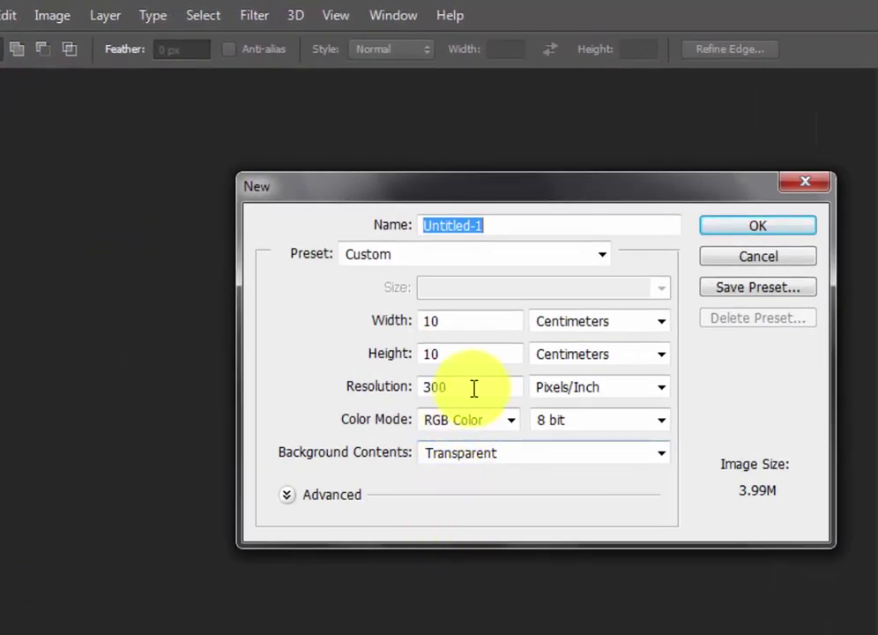
{"action": "left_click", "coordinate": [534, 455]}
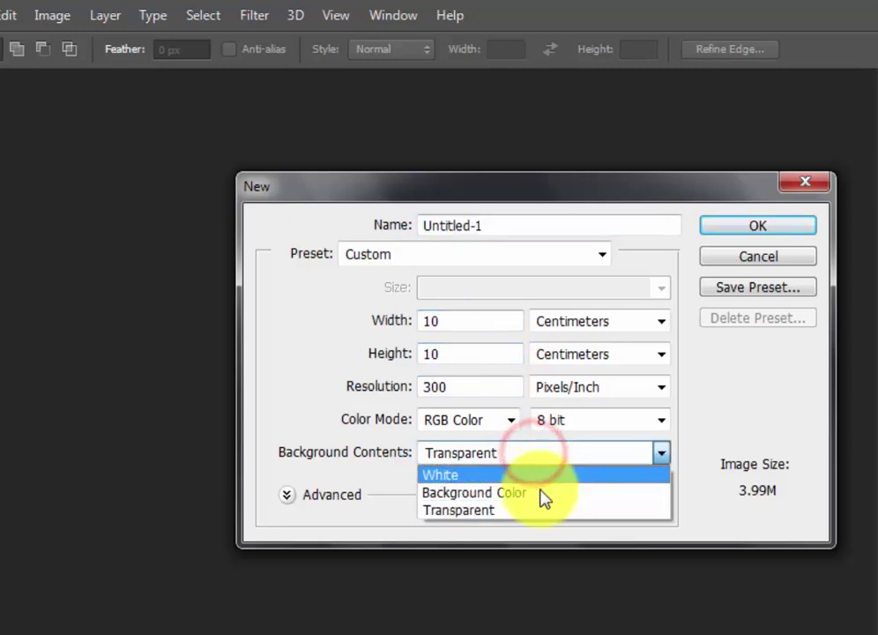
{"action": "left_click", "coordinate": [539, 510]}
{"action": "left_click", "coordinate": [542, 457]}
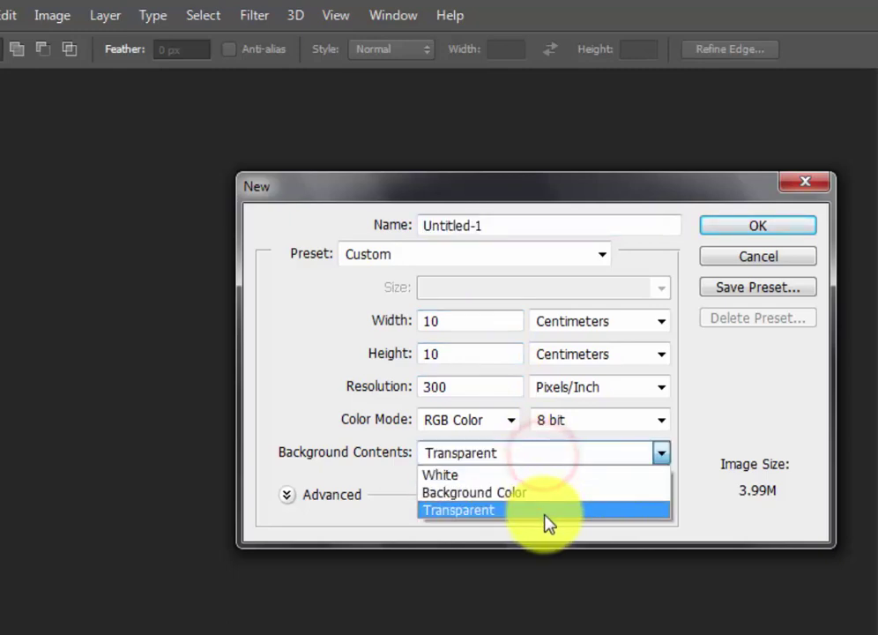
{"action": "left_click", "coordinate": [540, 512]}
{"action": "left_click", "coordinate": [554, 229]}
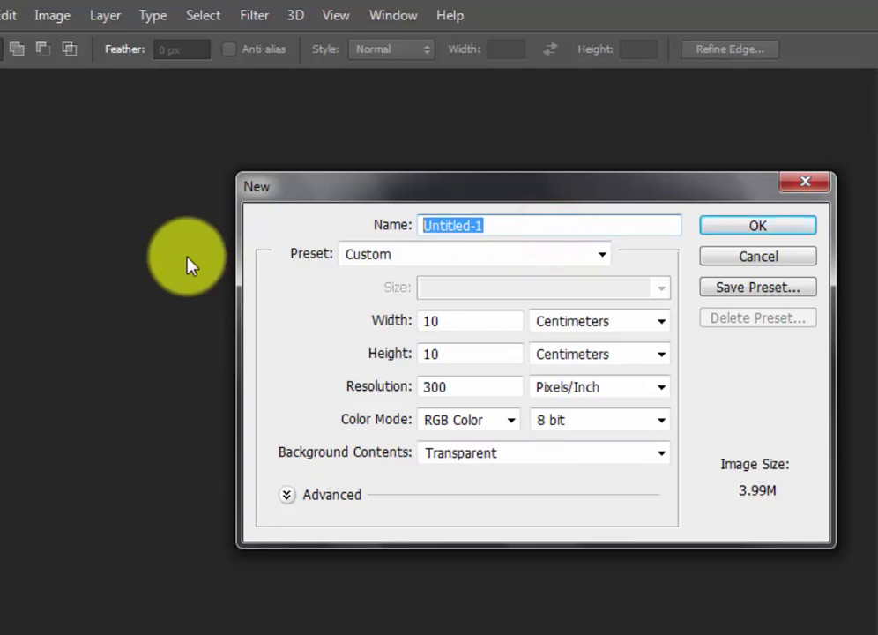
{"action": "type", "text": "Ste"}
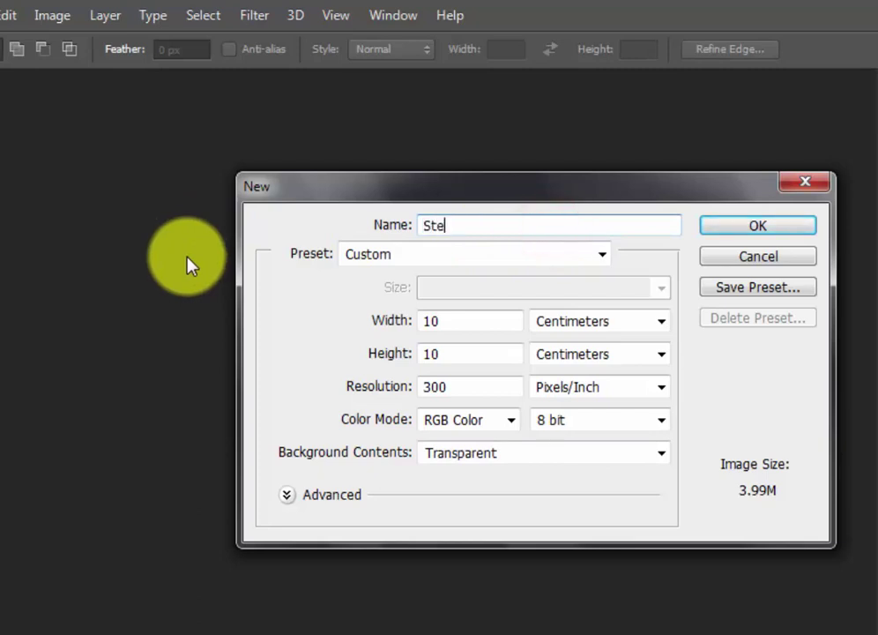
{"action": "type", "text": "l"}
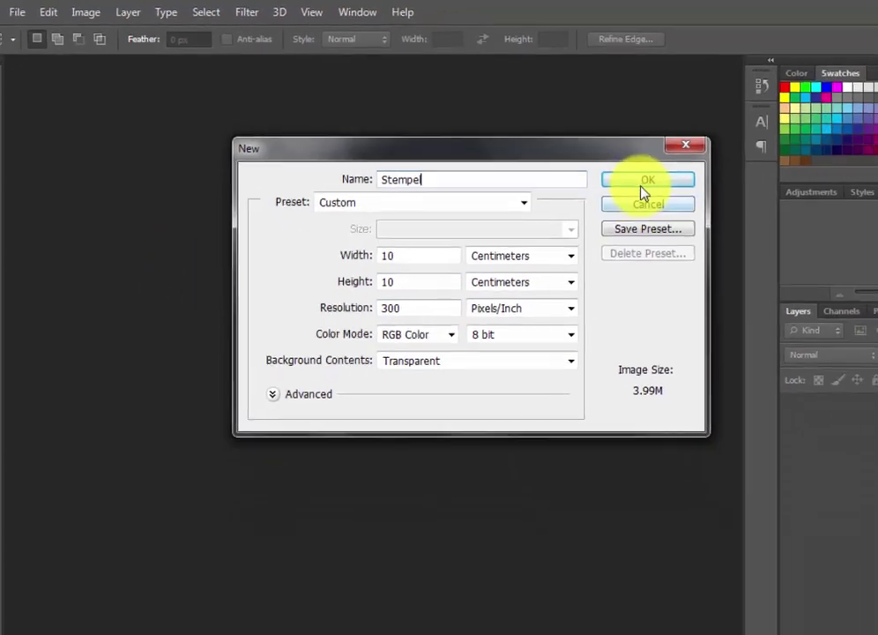
{"action": "left_click", "coordinate": [730, 214]}
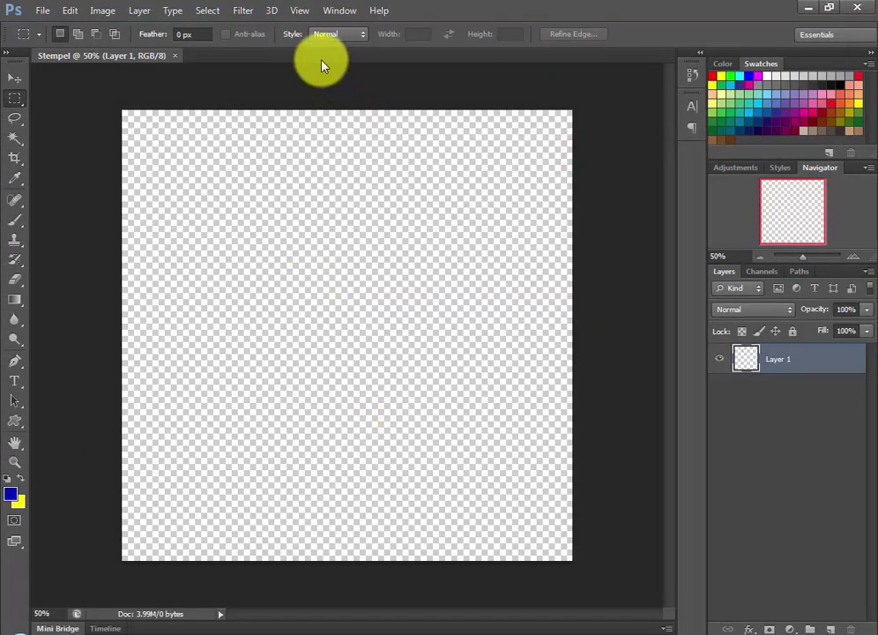
- Add a vertical guide at 5 cm
{"action": "left_click", "coordinate": [304, 12]}
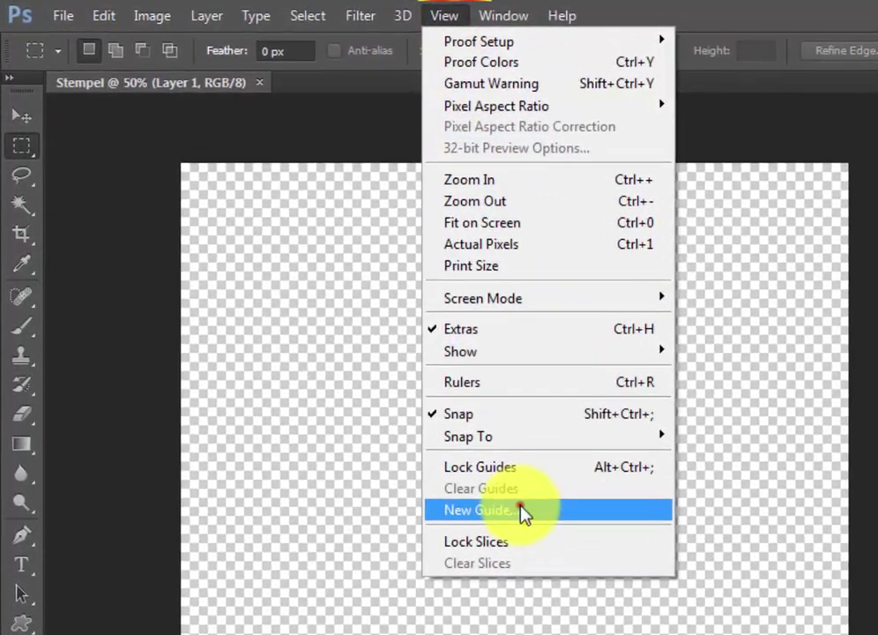
{"action": "left_click", "coordinate": [352, 343]}
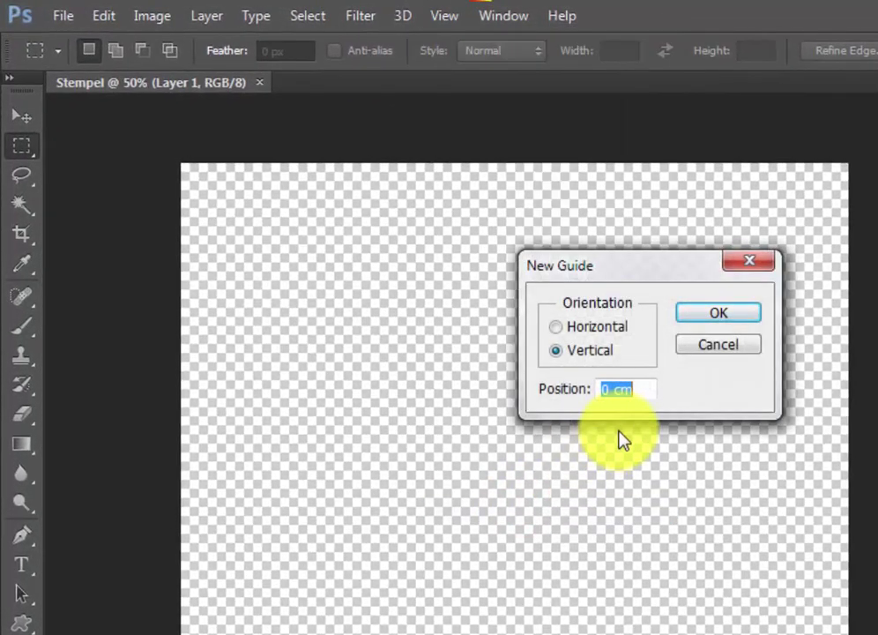
{"action": "type", "text": "5"}
{"action": "left_click", "coordinate": [718, 312]}
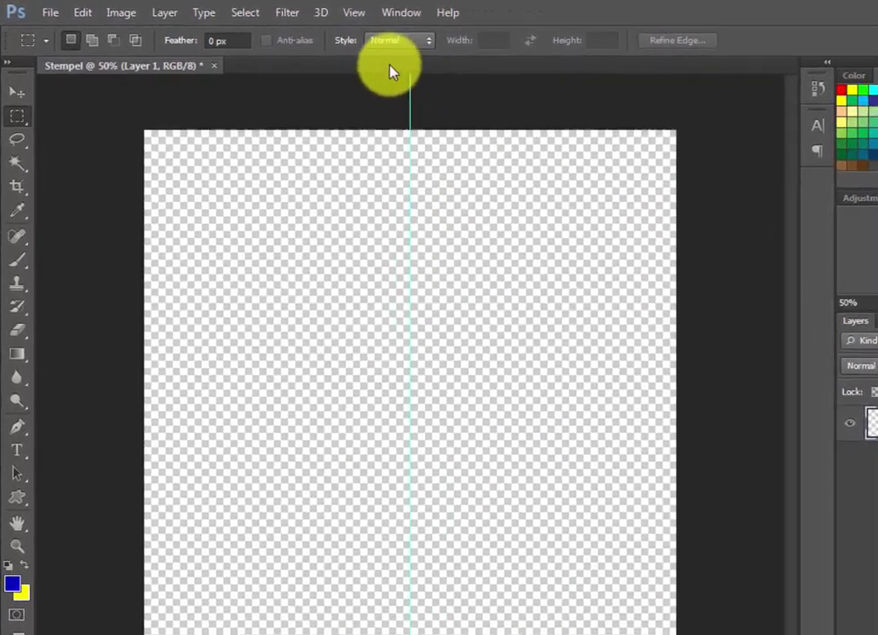
- Add a horizontal guide at 5 cm, then add a new empty layer
{"action": "left_click", "coordinate": [300, 10]}
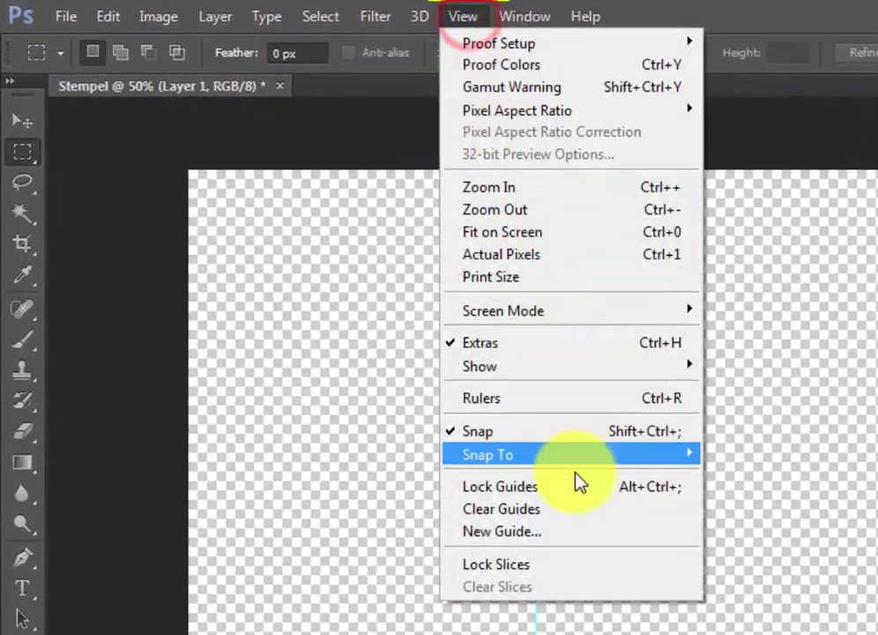
{"action": "left_click", "coordinate": [581, 528]}
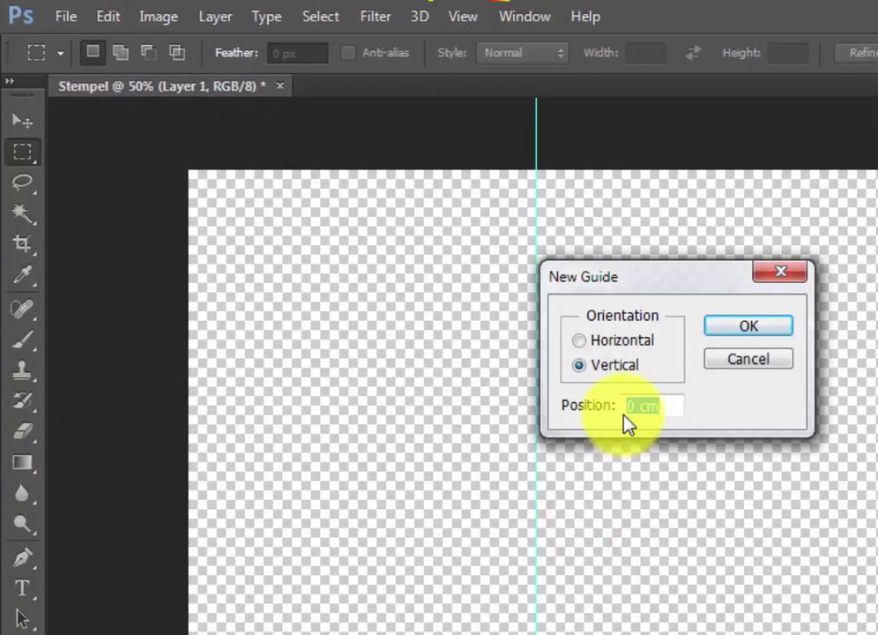
{"action": "type", "text": "5"}
{"action": "left_click", "coordinate": [648, 340]}
{"action": "left_click", "coordinate": [743, 328]}
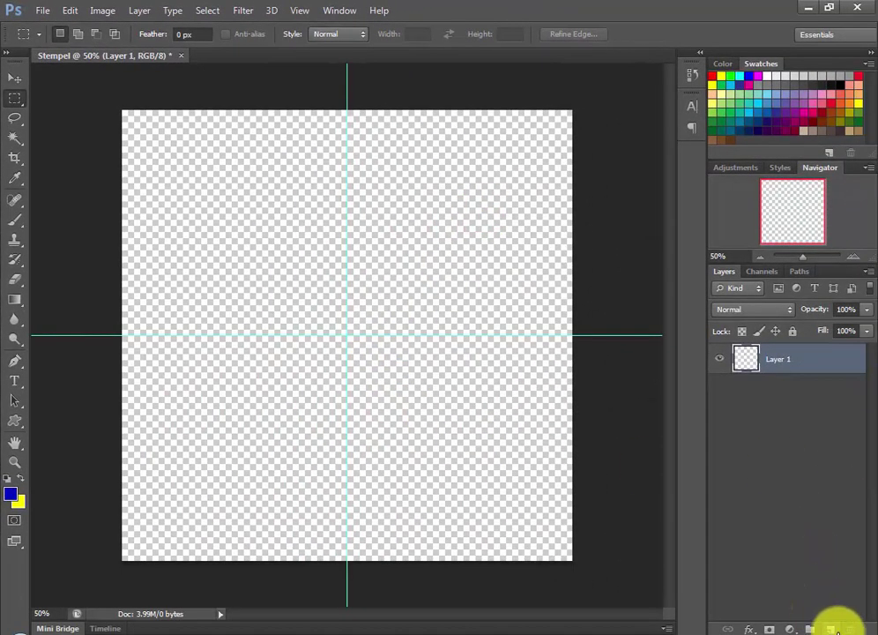
{"action": "left_click", "coordinate": [831, 628]}
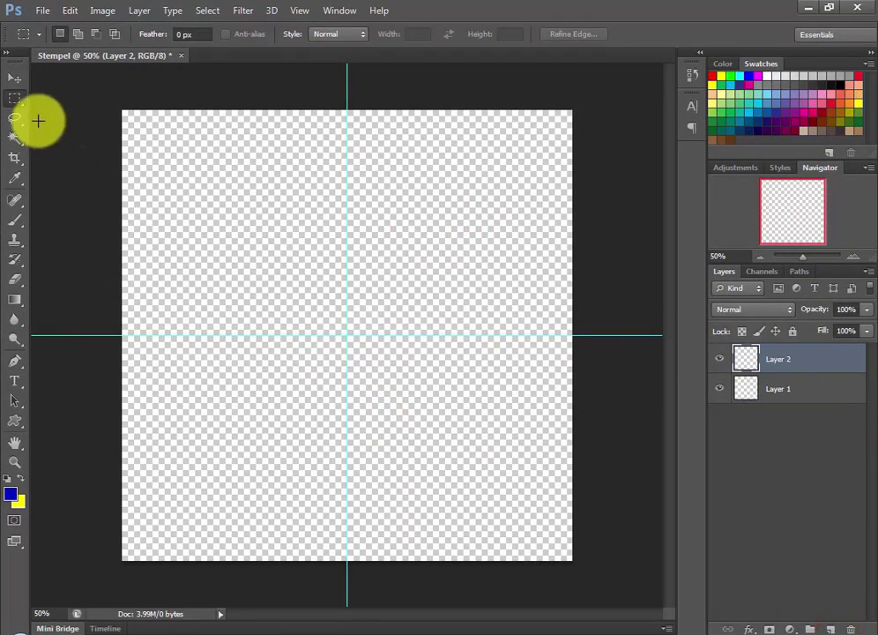
- Draw an elliptical selection about 8.8 cm wide, centred on the guide crossing
{"action": "right_click", "coordinate": [14, 97]}
{"action": "left_click", "coordinate": [76, 111]}
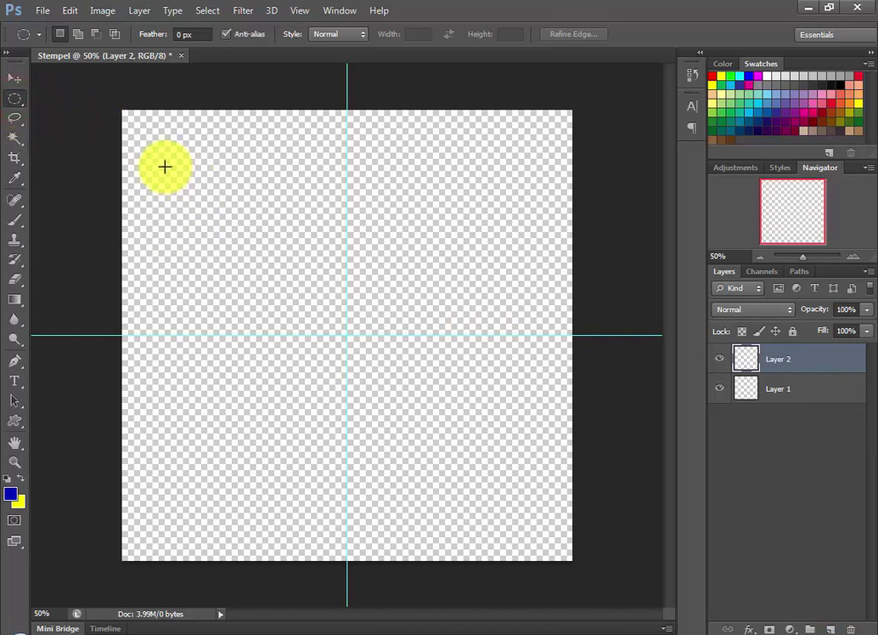
{"action": "mouse_move", "coordinate": [165, 165]}
{"action": "left_mouse_down"}
{"action": "mouse_move", "coordinate": [480, 557]}
{"action": "mouse_move", "coordinate": [555, 619]}
{"action": "left_mouse_up"}
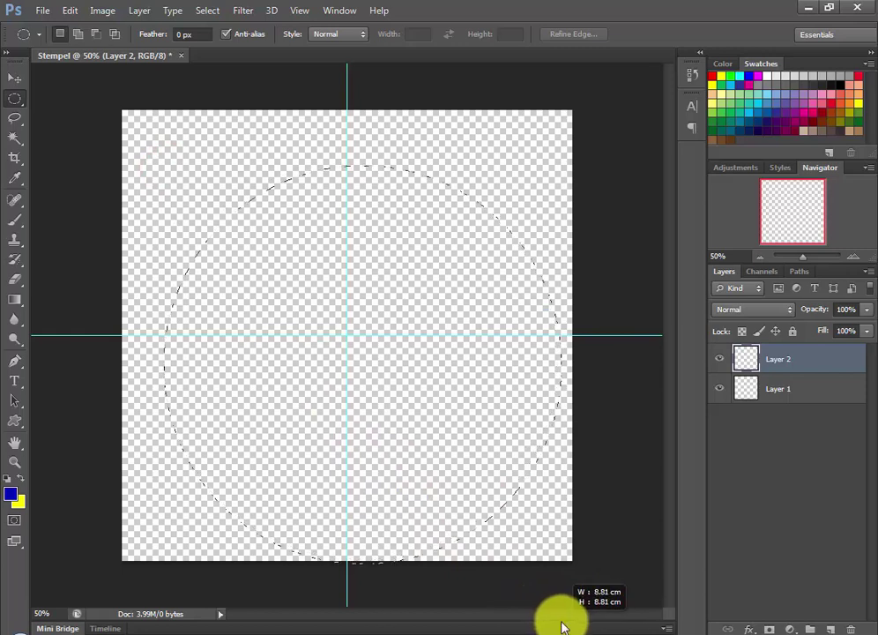
{"action": "left_click_drag", "start_coordinate": [555, 619], "coordinate": [562, 627]}
{"action": "left_click_drag", "start_coordinate": [454, 456], "coordinate": [432, 426]}
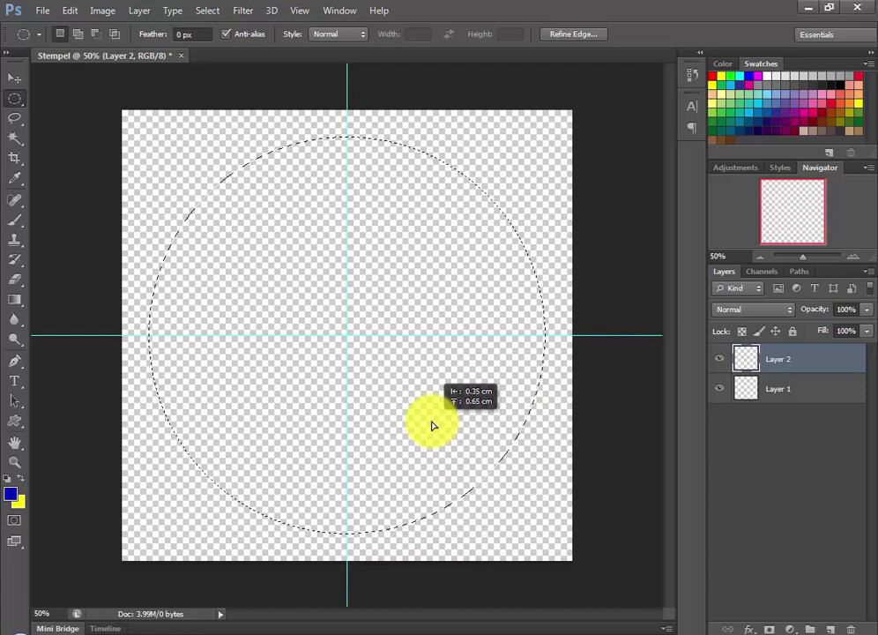
{"action": "left_click", "coordinate": [124, 630]}
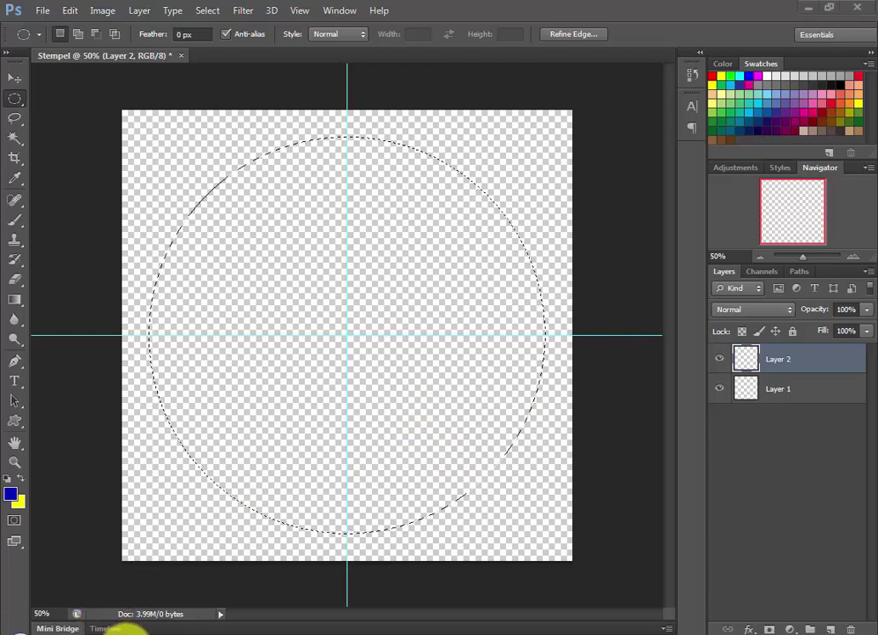
- Type the Notepad tip about pressing " ALT " for a round circle, then minimize Notepad
{"action": "left_click", "coordinate": [251, 417]}
{"action": "type", "text": "KETIKA MEMBUAT LINGKARAN MENJADI BUNDAR SILAHKA"}
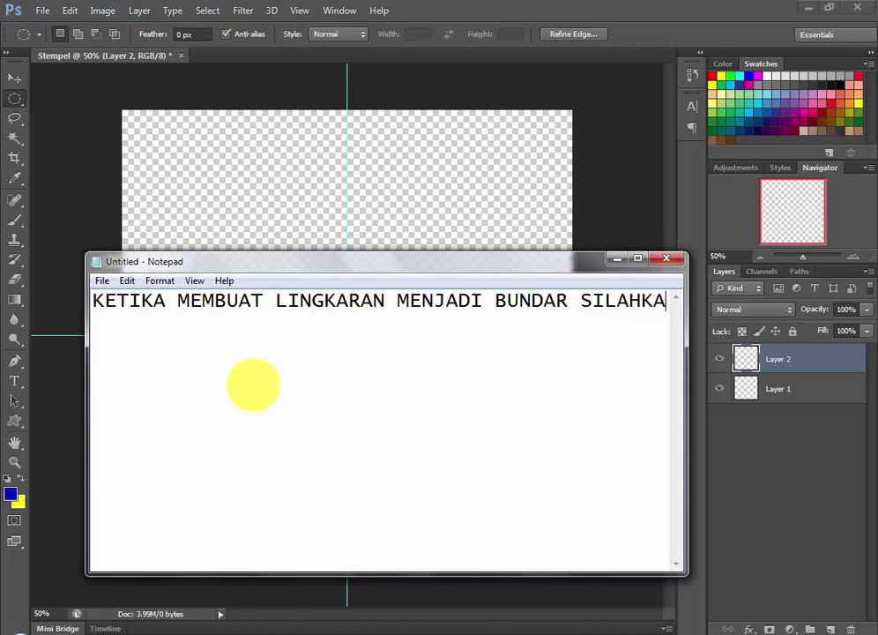
{"action": "type", "text": "N TEKAN TOMBOL \" ALT"}
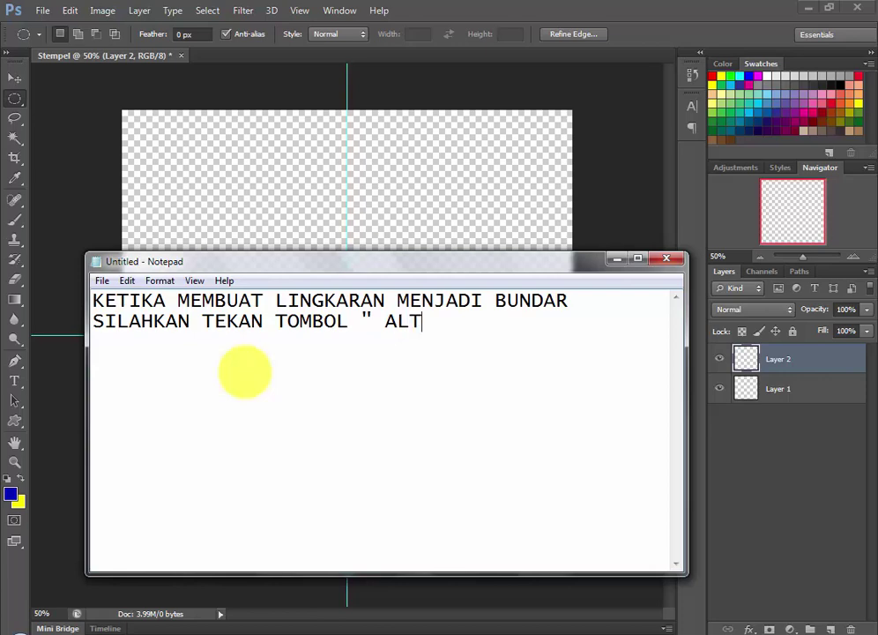
{"action": "left_click", "coordinate": [423, 321]}
{"action": "left_click", "coordinate": [614, 259]}
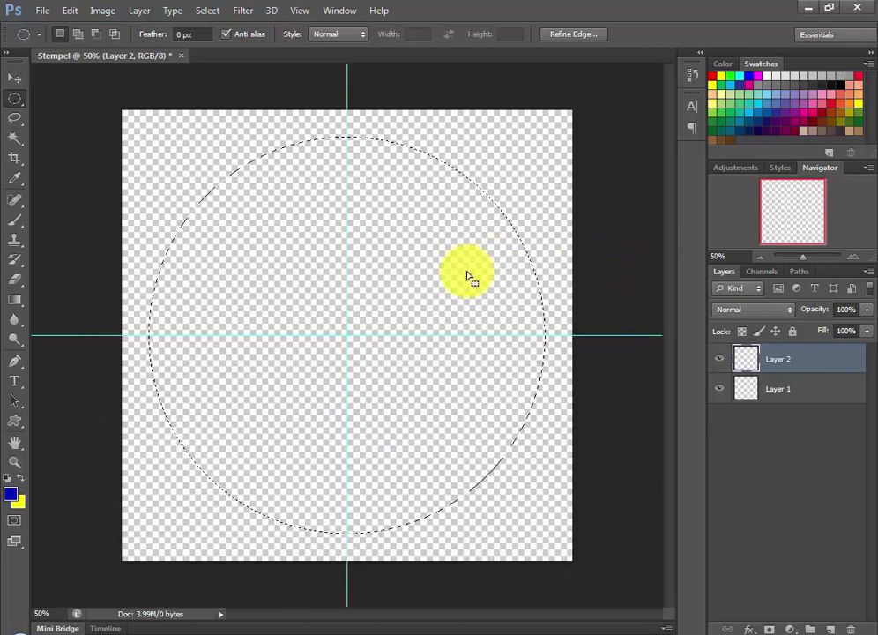
- Stroke the circular selection with a 15 px blue line centred on its edge
{"action": "right_click", "coordinate": [463, 419]}
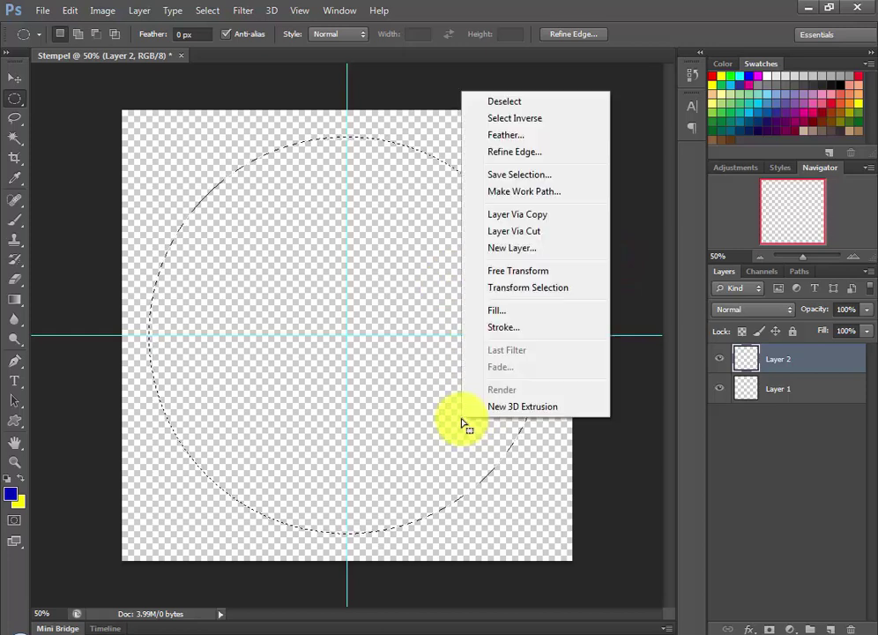
{"action": "left_click", "coordinate": [523, 326]}
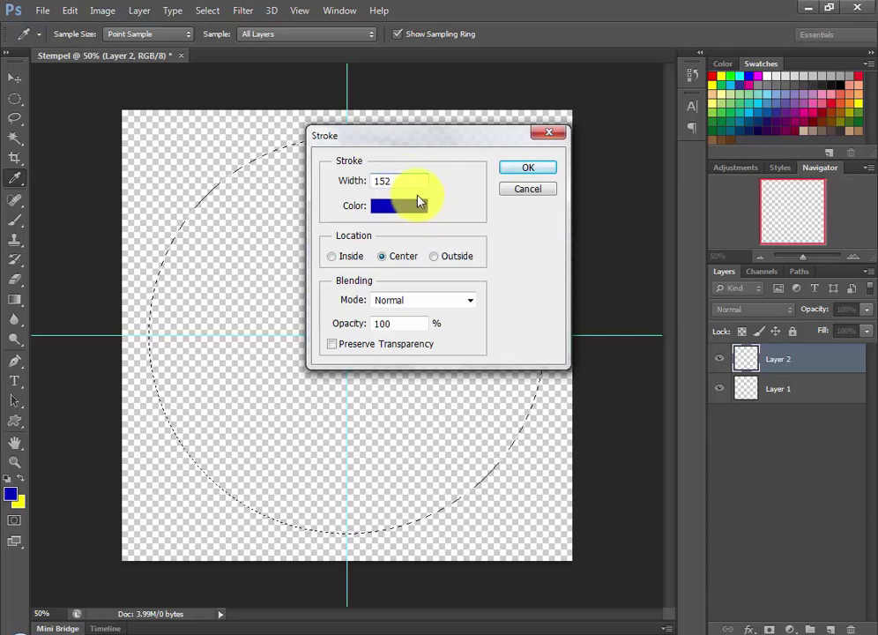
{"action": "key", "text": "BackSpace"}
{"action": "left_click", "coordinate": [517, 170]}
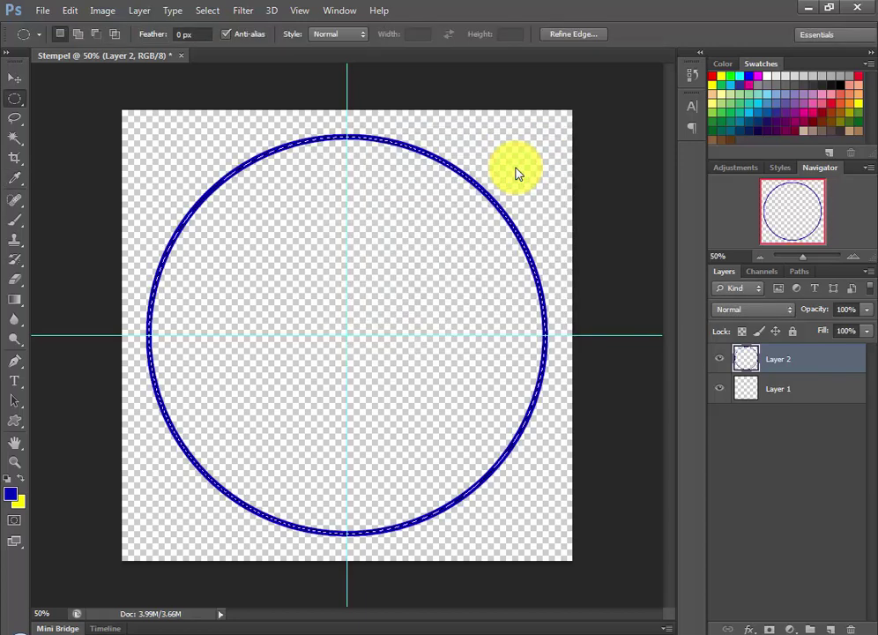
{"action": "right_click", "coordinate": [398, 414]}
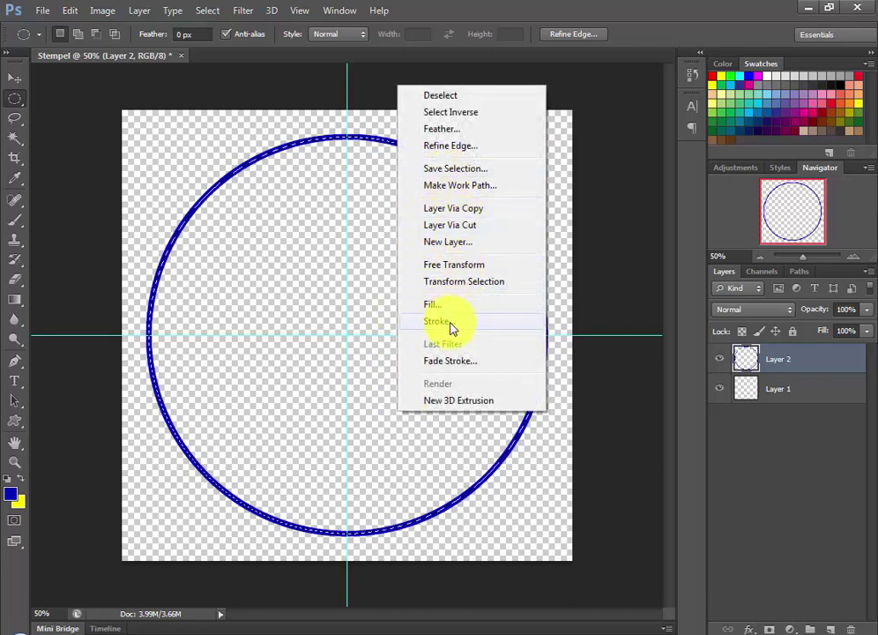
- Bring the Notepad tip back and change its ALT instruction to SHIFT + ALT
{"action": "left_click", "coordinate": [459, 283]}
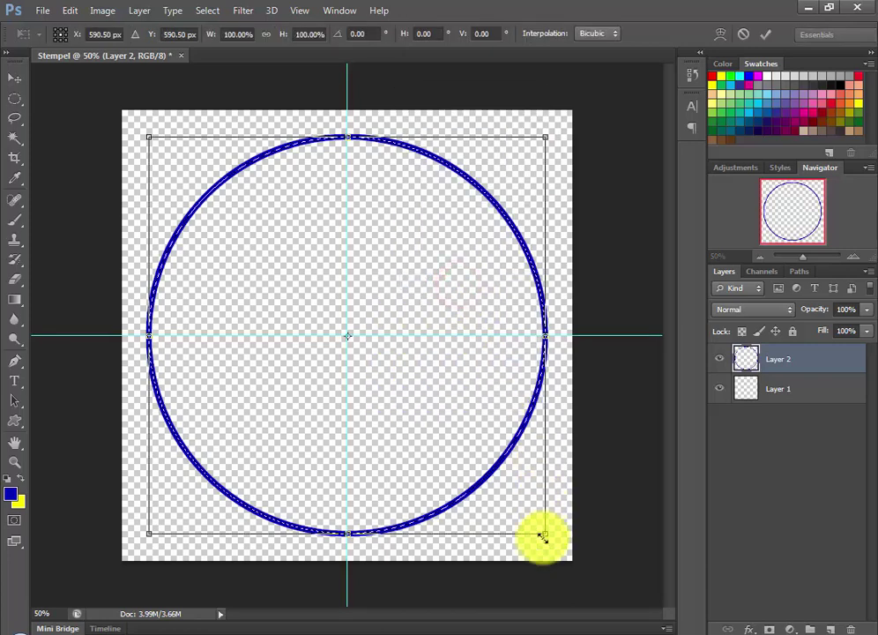
{"action": "left_click", "coordinate": [68, 630]}
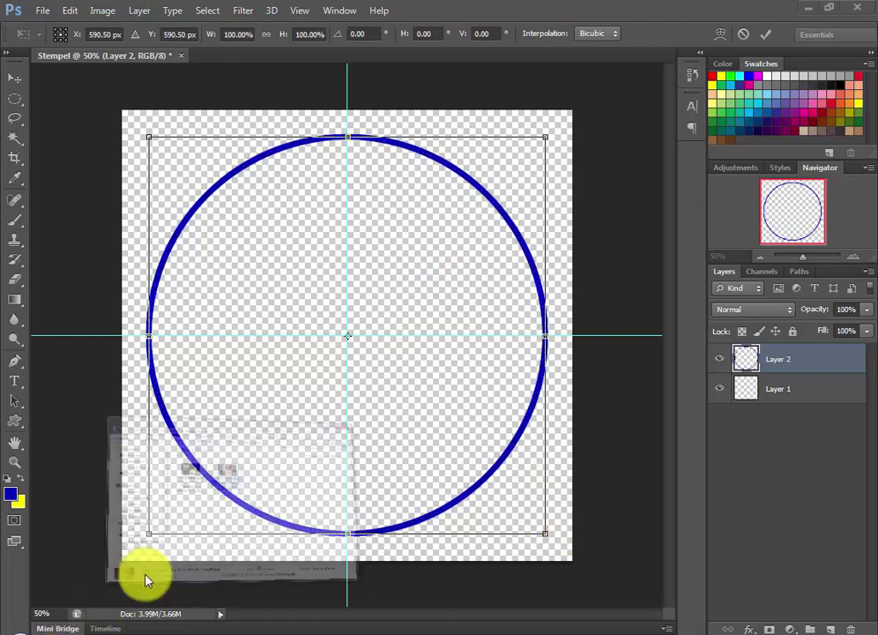
{"action": "left_click", "coordinate": [715, 78]}
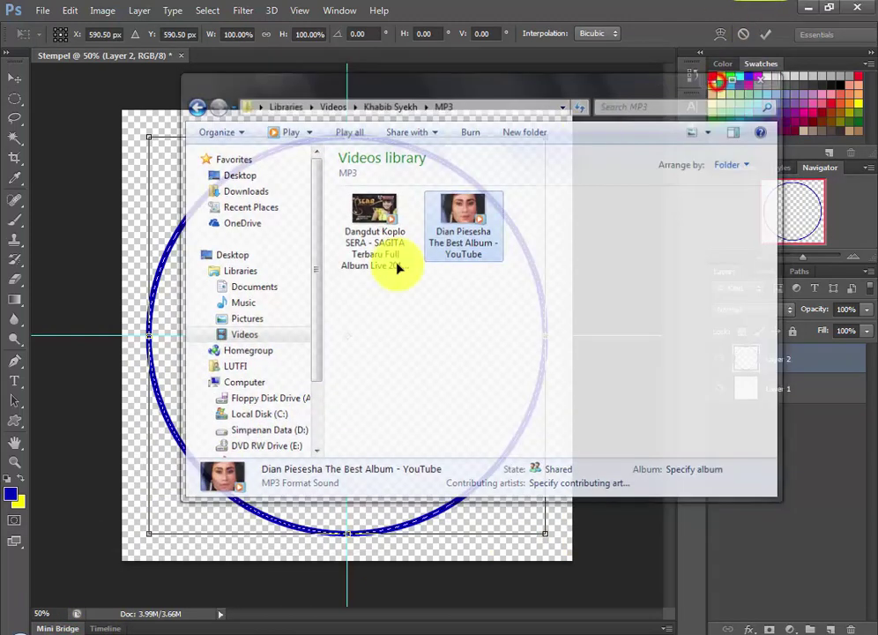
{"action": "left_click", "coordinate": [139, 629]}
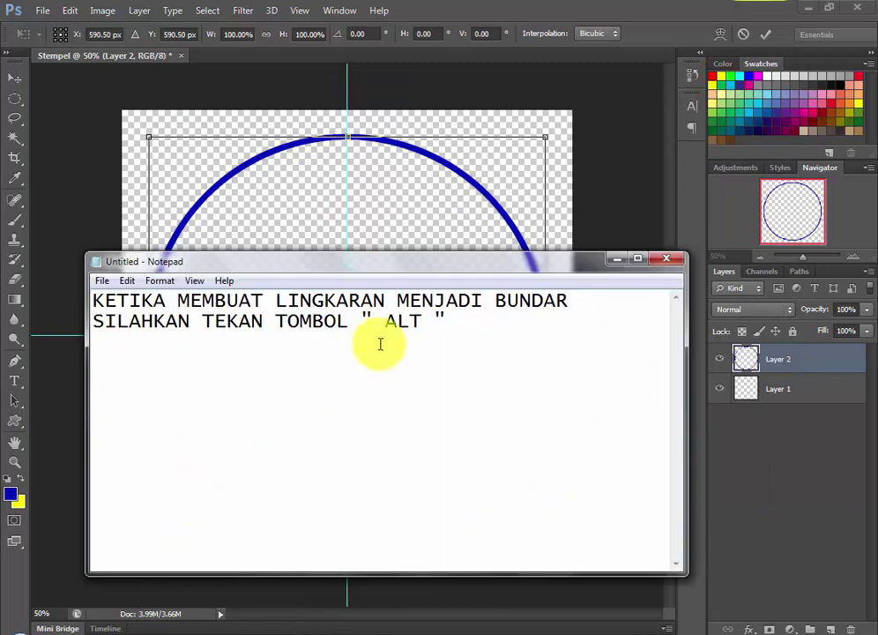
{"action": "left_click", "coordinate": [426, 324]}
{"action": "type", "text": "+"}
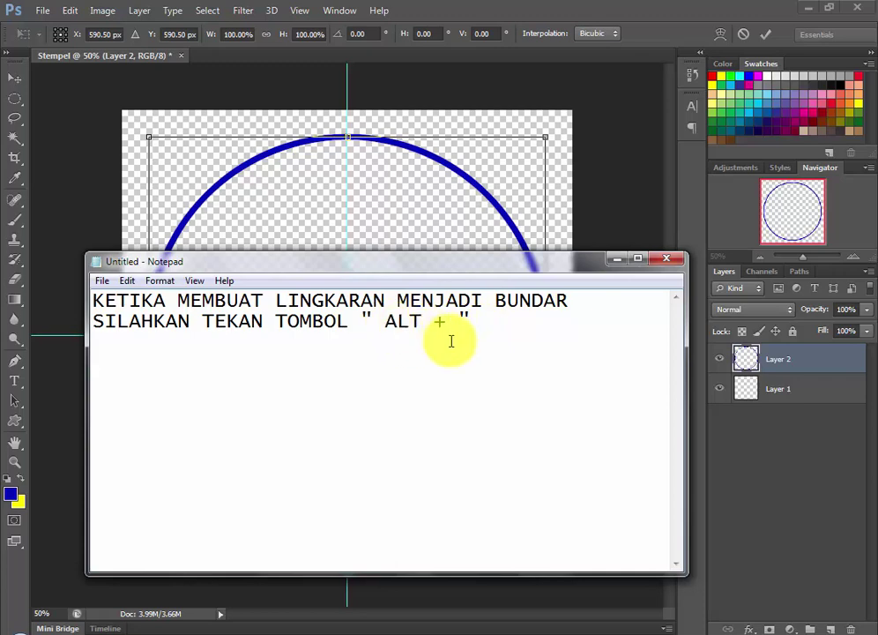
{"action": "key", "text": "BackSpace"}
{"action": "key", "text": "BackSpace"}
{"action": "type", "text": "S"}
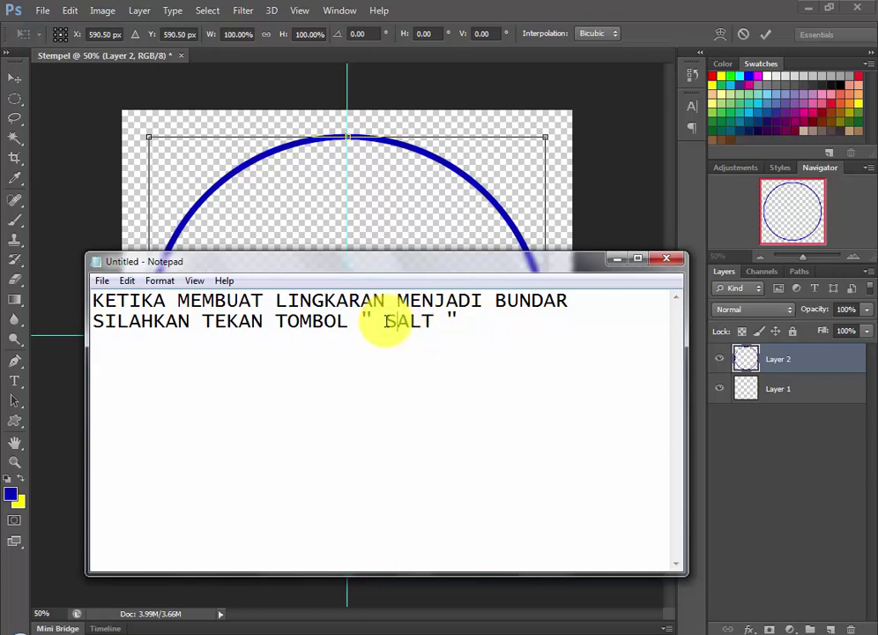
{"action": "type", "text": "HIFT "}
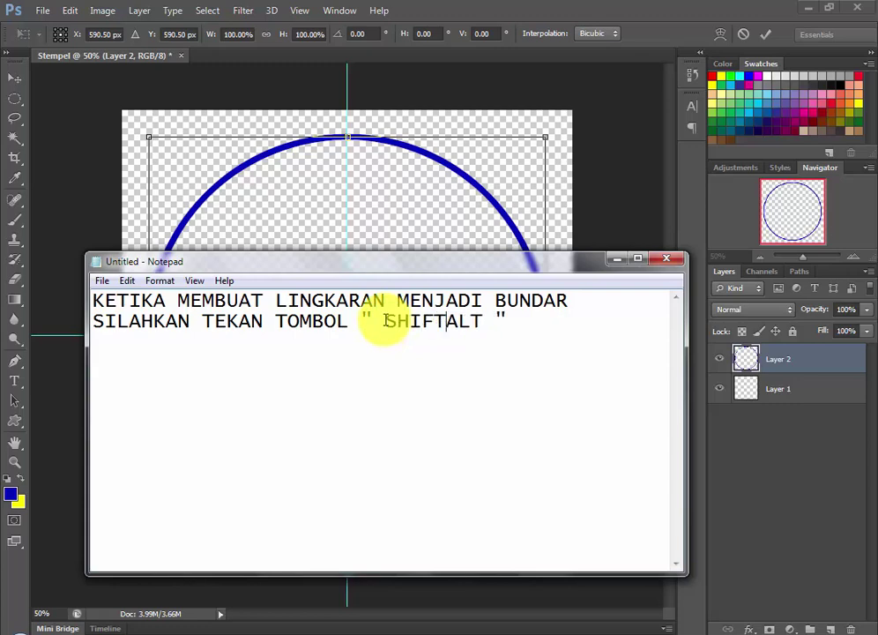
{"action": "type", "text": "+"}
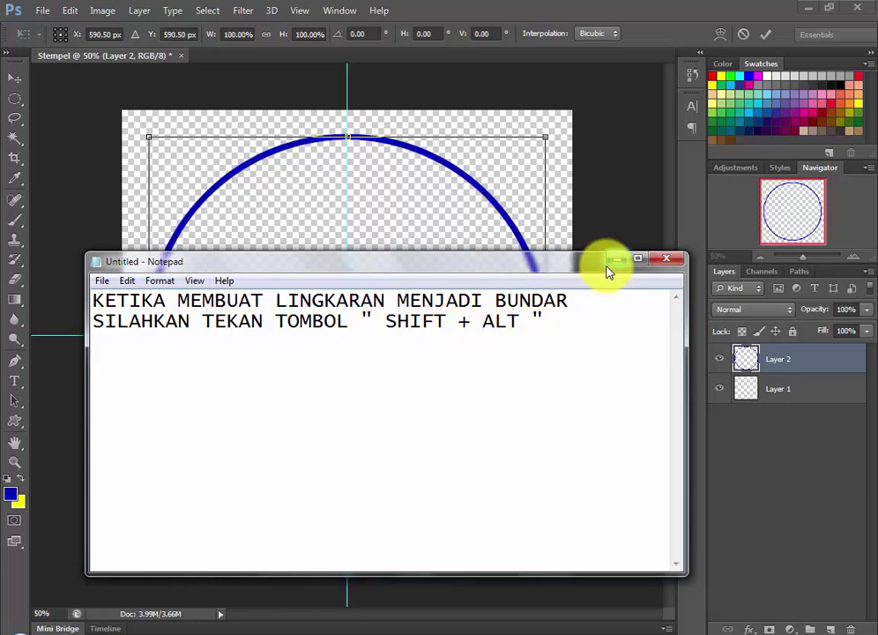
- Add the line YANG TADI TEKAN TOMBOL SHIFT and minimize Notepad
{"action": "left_click", "coordinate": [584, 324]}
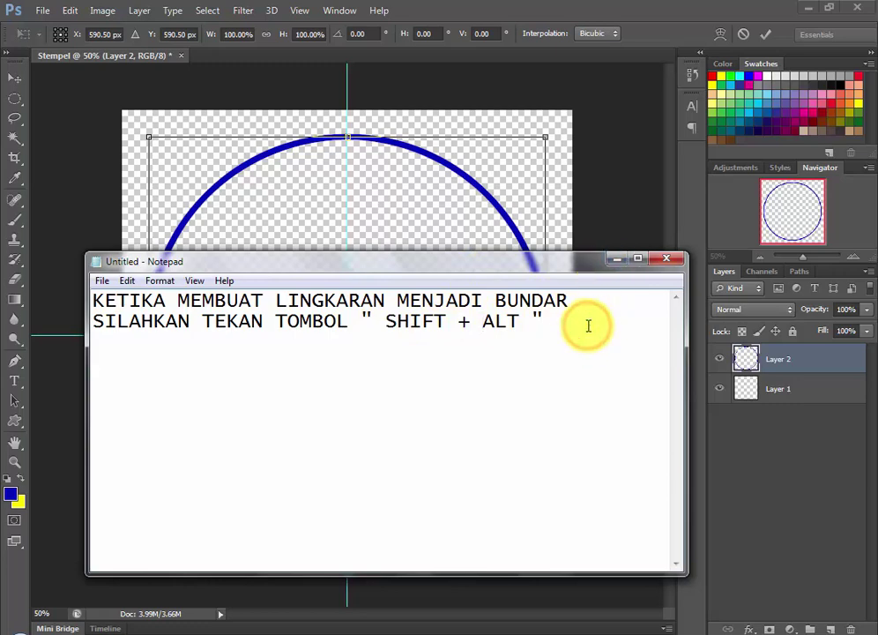
{"action": "key", "text": "Return"}
{"action": "type", "text": "YANG "}
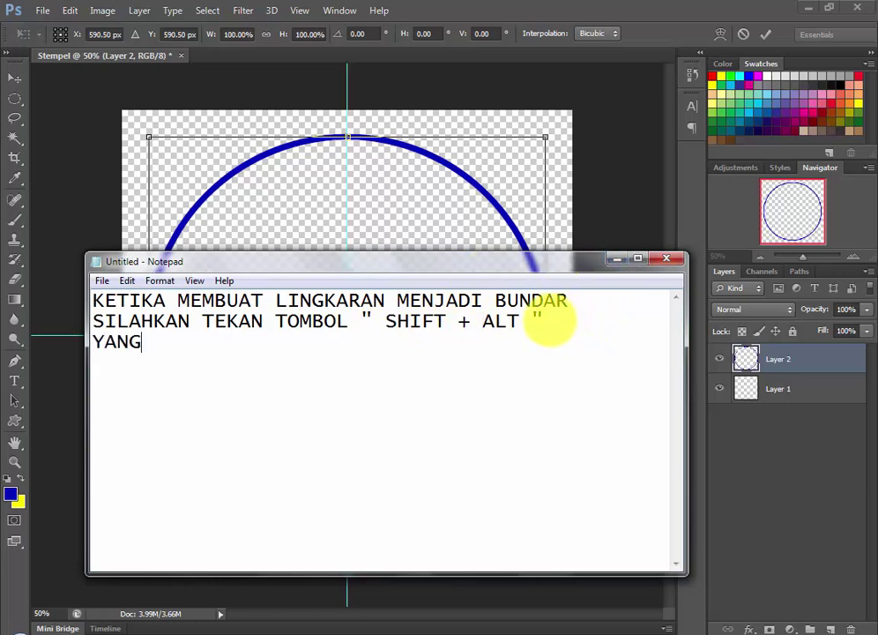
{"action": "type", "text": "TADI TEKAN TOMBOL SHIFT"}
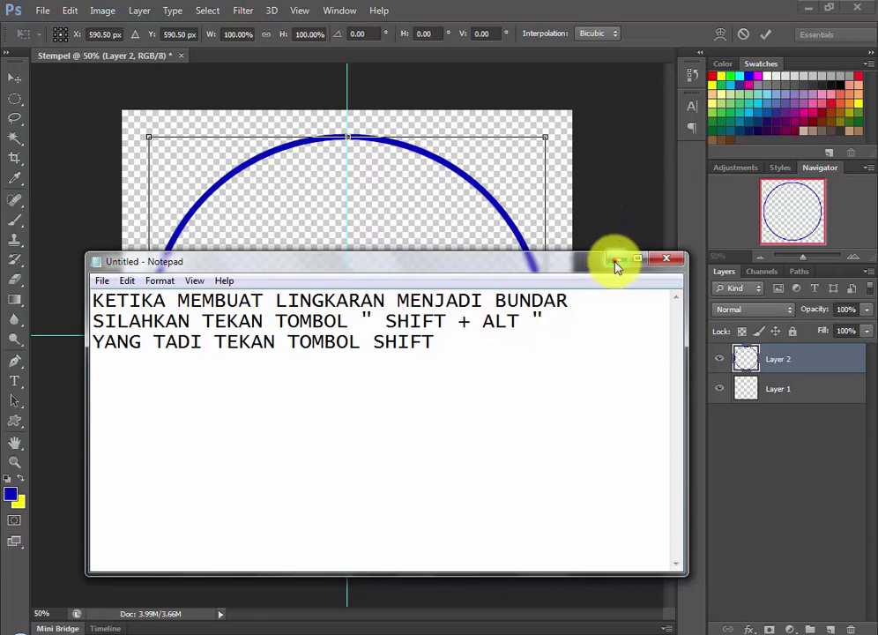
{"action": "left_click", "coordinate": [615, 262]}
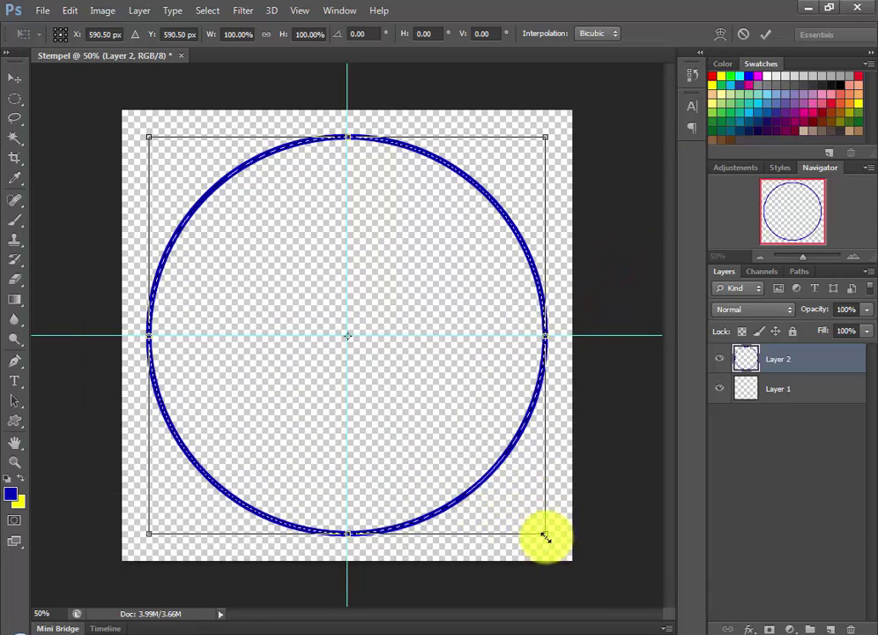
- Scale the circular selection to 95.77% around its centre, just inside the blue ring
{"action": "left_click_drag", "start_coordinate": [545, 536], "coordinate": [515, 509]}
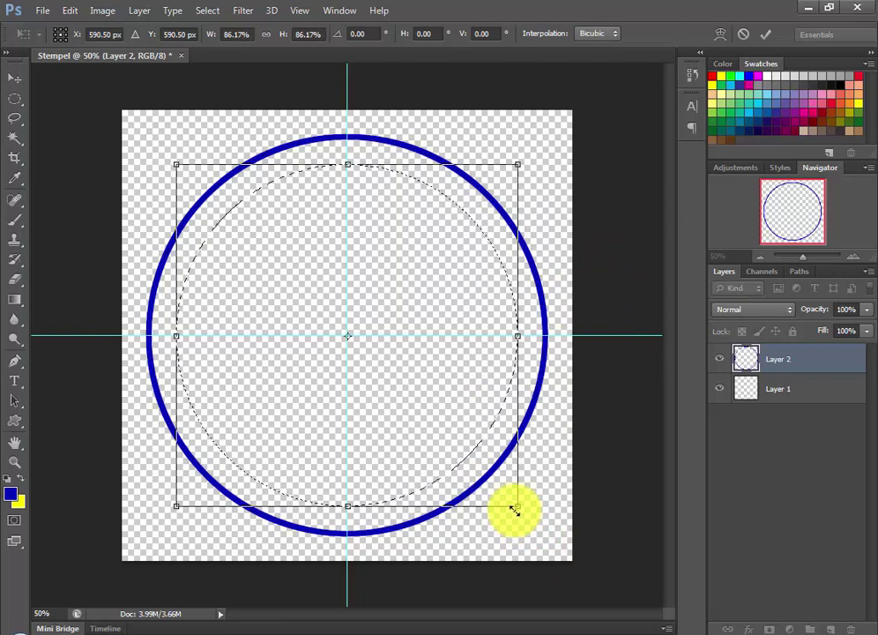
{"action": "left_click_drag", "start_coordinate": [515, 510], "coordinate": [533, 522]}
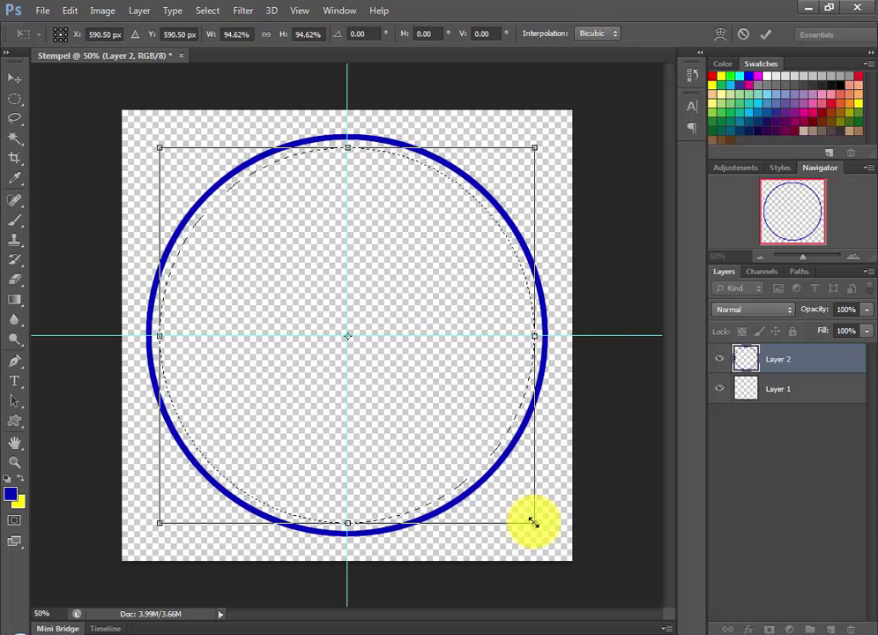
{"action": "left_click_drag", "start_coordinate": [534, 522], "coordinate": [536, 524]}
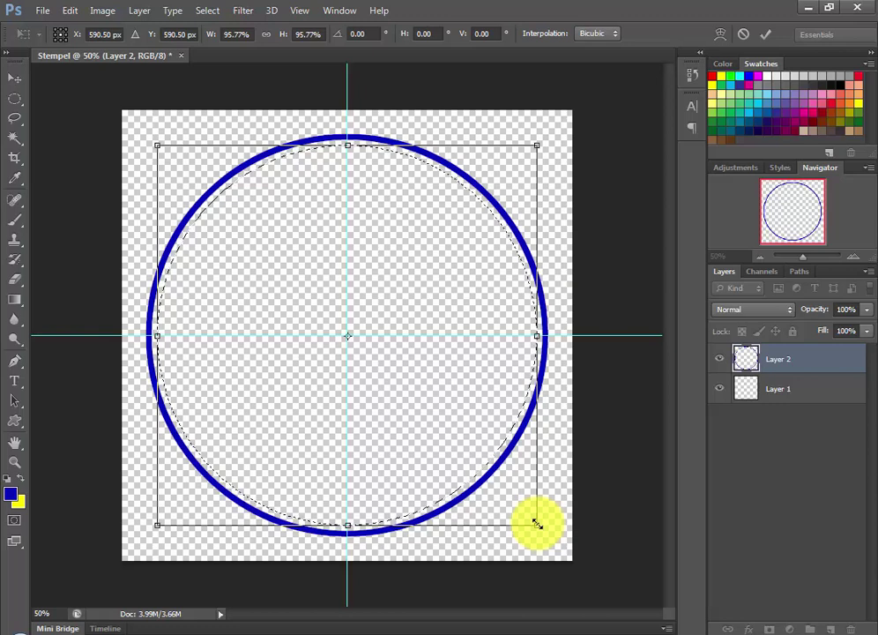
{"action": "key", "text": "Return"}
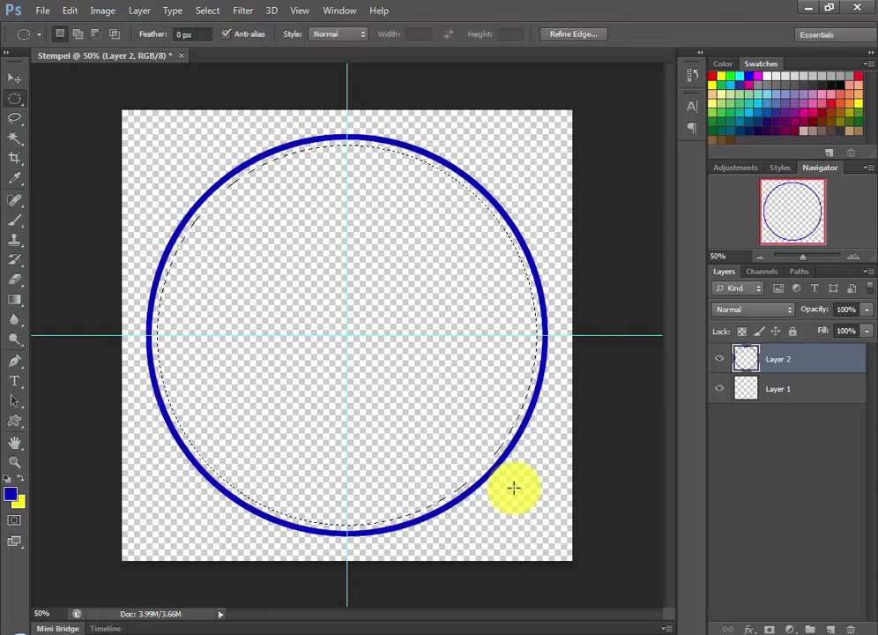
{"action": "right_click", "coordinate": [473, 425]}
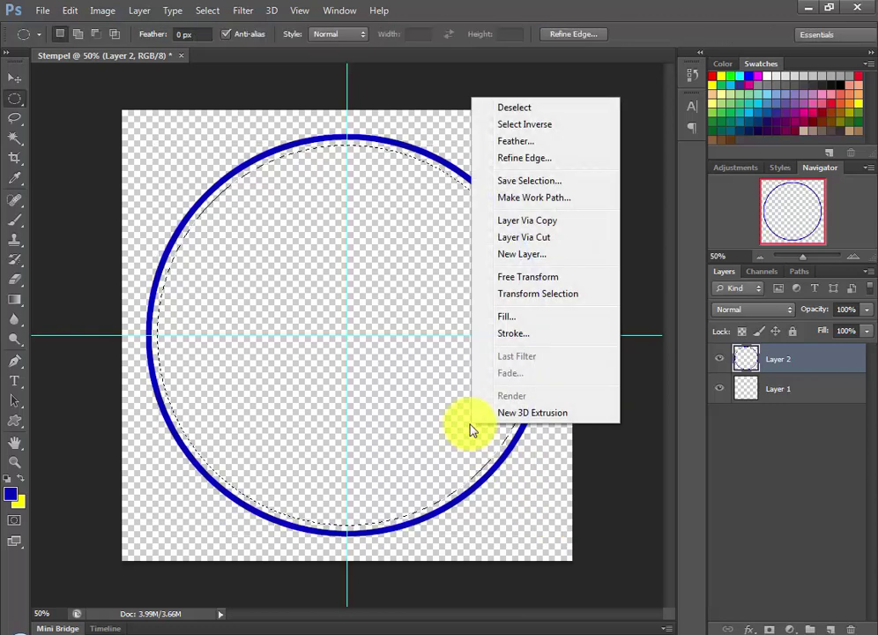
- Stroke the shrunken selection in blue as a second ring, then add Layer 3
{"action": "left_click", "coordinate": [513, 335]}
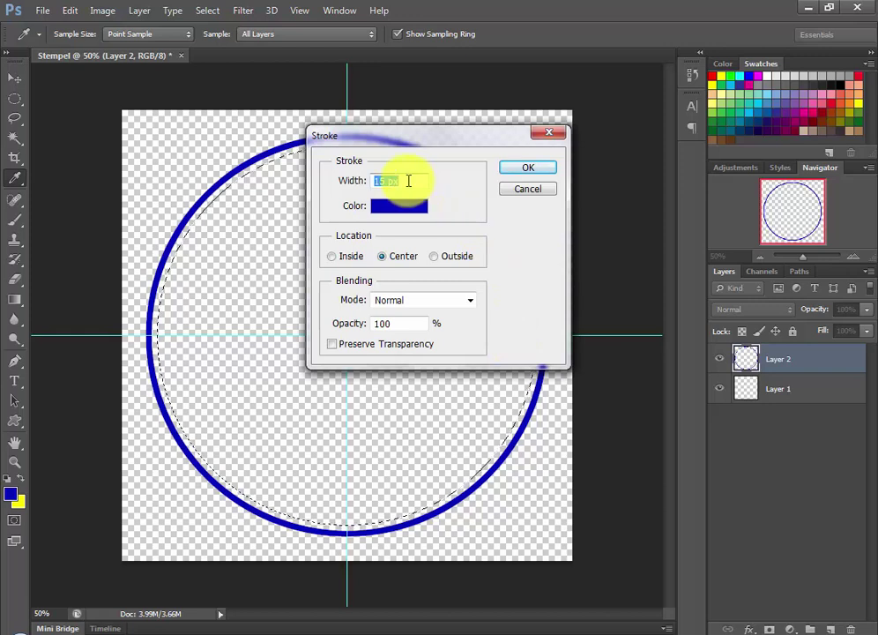
{"action": "left_click", "coordinate": [535, 170]}
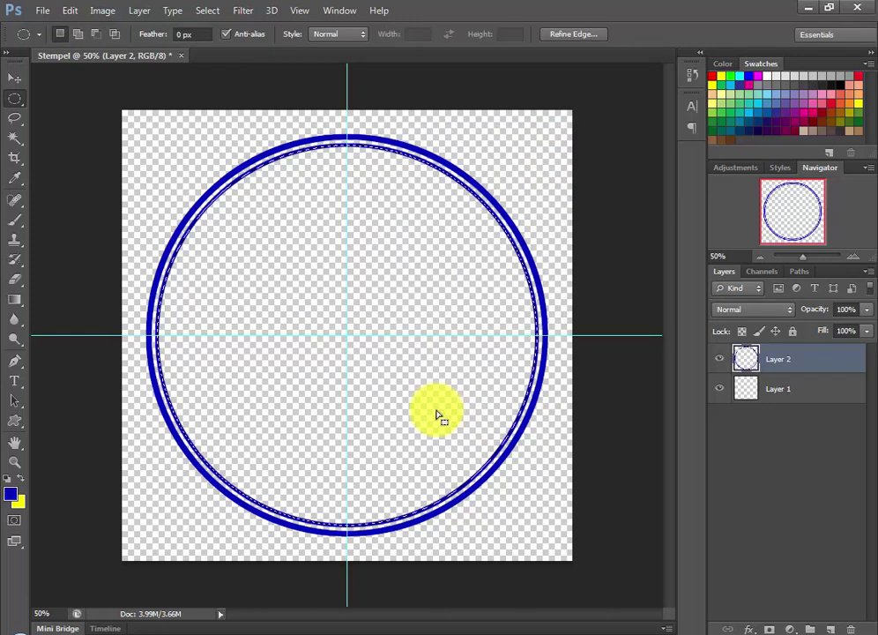
{"action": "left_click", "coordinate": [830, 627]}
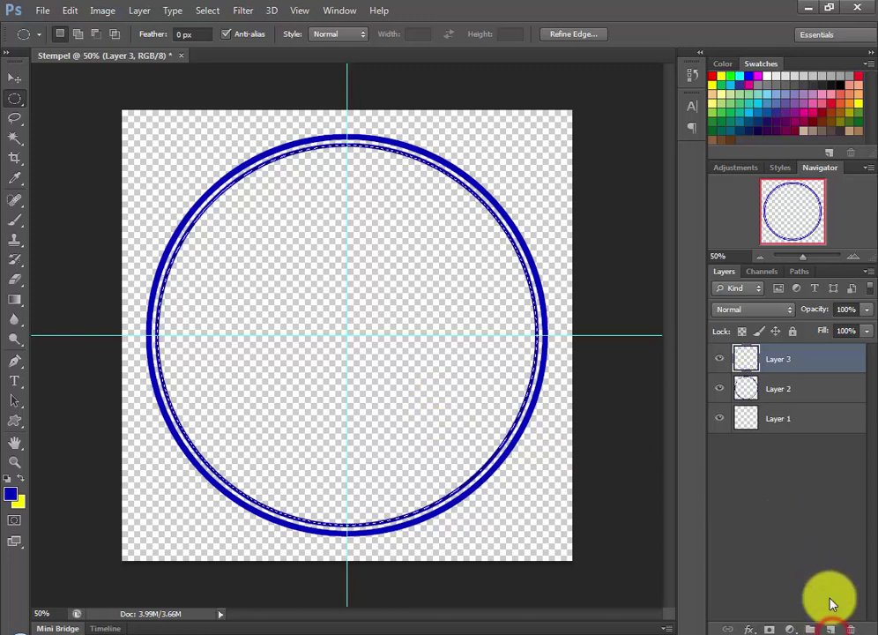
- Scale the selection down to 64.29% around the stamp centre
{"action": "right_click", "coordinate": [445, 407]}
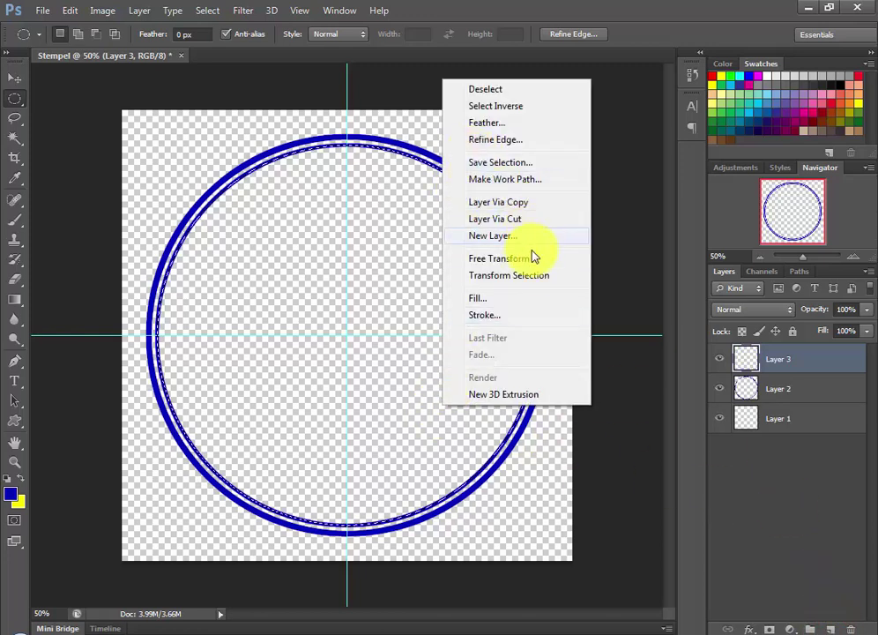
{"action": "left_click", "coordinate": [535, 275]}
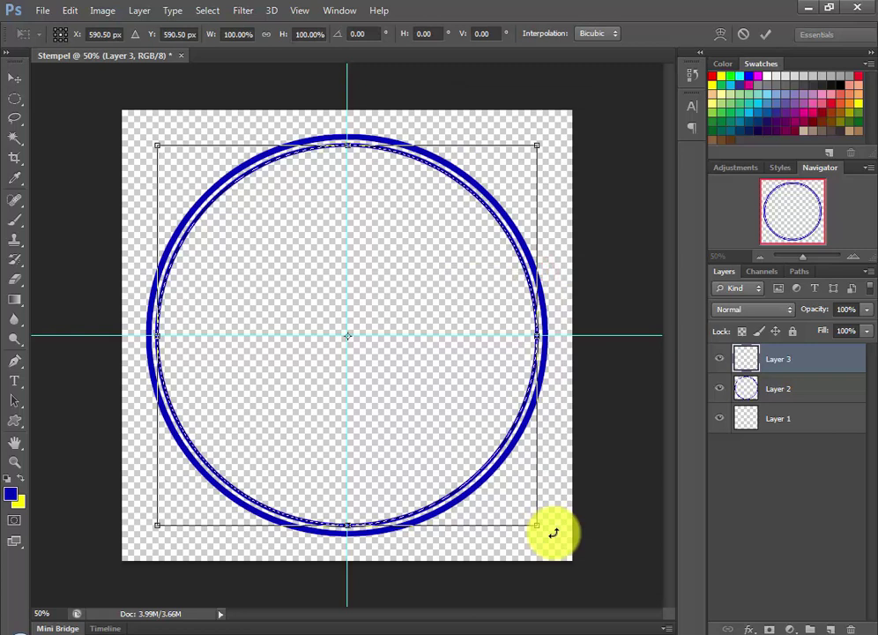
{"action": "left_click_drag", "start_coordinate": [535, 524], "coordinate": [466, 454]}
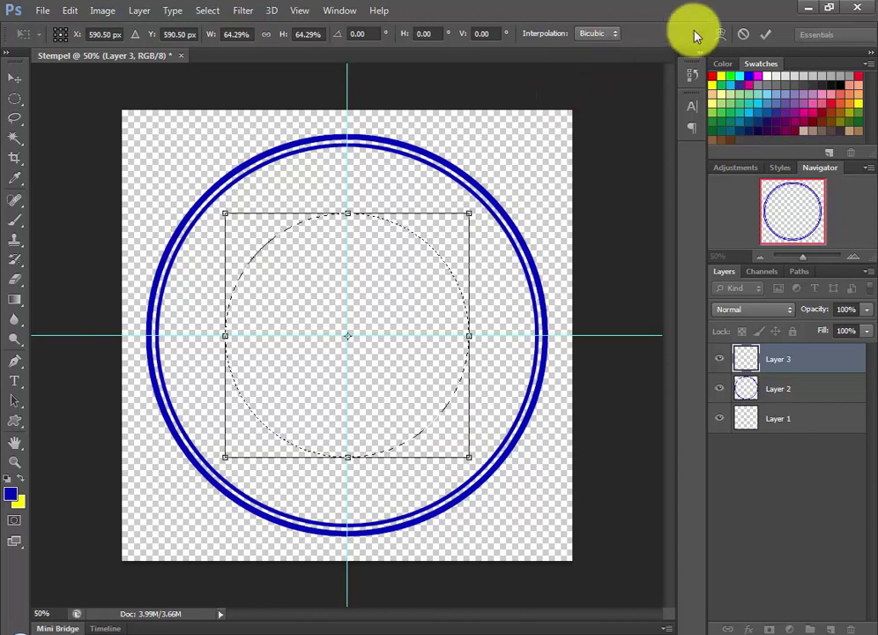
{"action": "left_click", "coordinate": [765, 33]}
- Stroke the smaller selection in blue to form a thin inner ring
{"action": "right_click", "coordinate": [425, 387]}
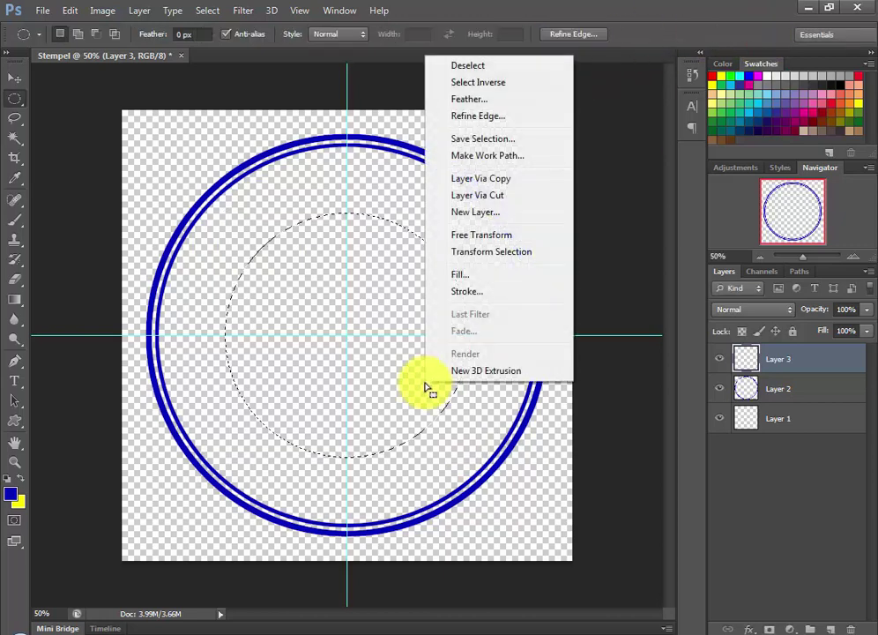
{"action": "left_click", "coordinate": [481, 297]}
{"action": "left_click", "coordinate": [517, 168]}
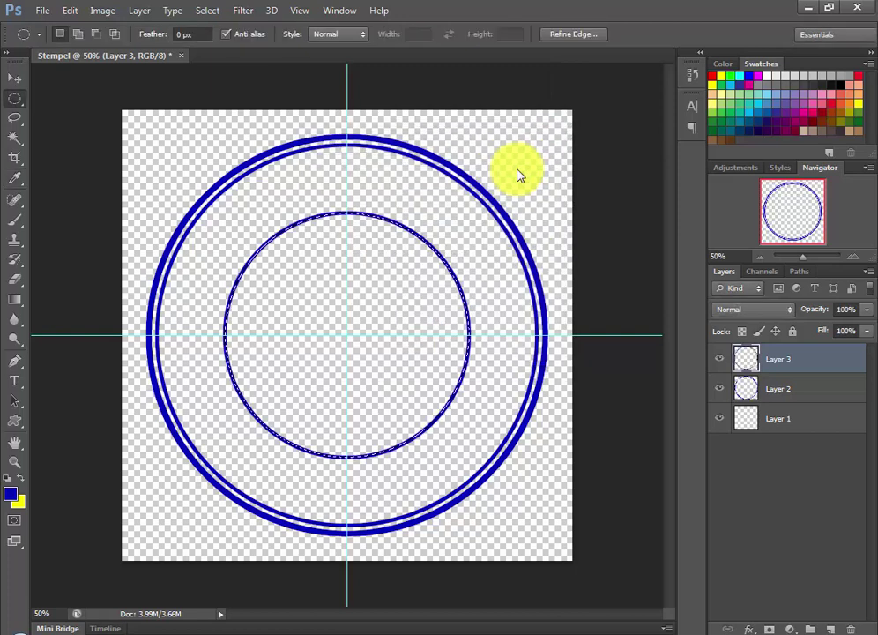
- Enlarge the inner selection to about 110%, just outside the inner ring
{"action": "right_click", "coordinate": [398, 405]}
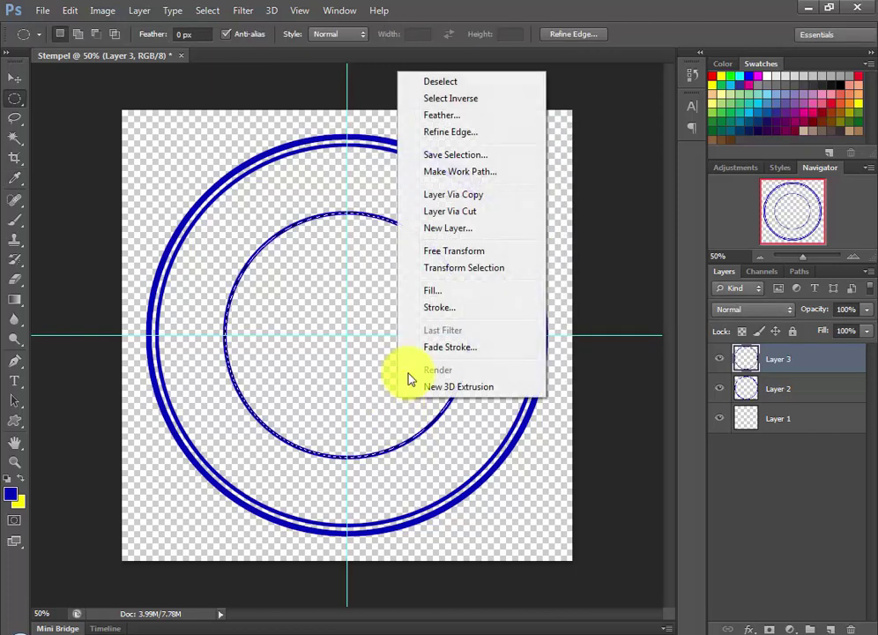
{"action": "left_click", "coordinate": [463, 268]}
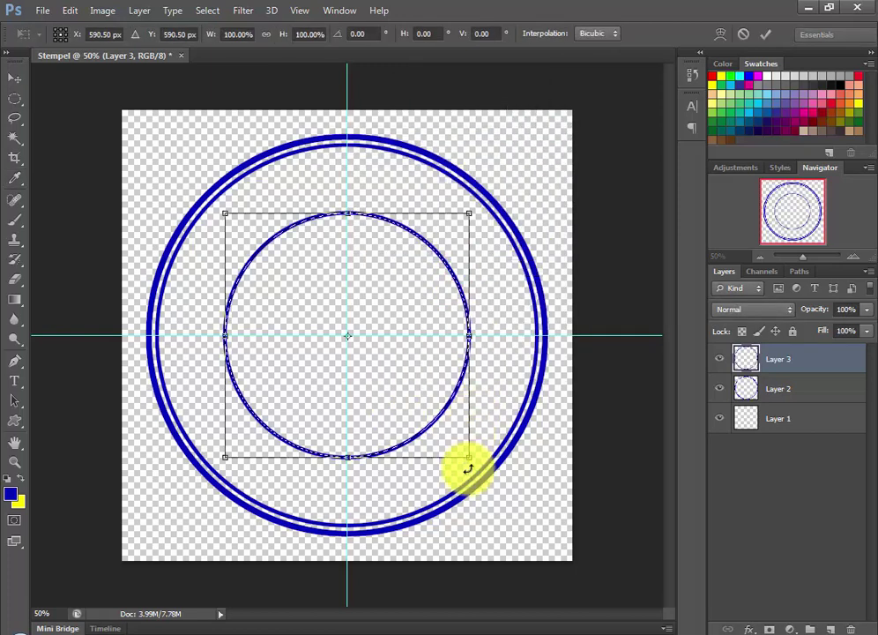
{"action": "left_click_drag", "start_coordinate": [467, 459], "coordinate": [477, 464]}
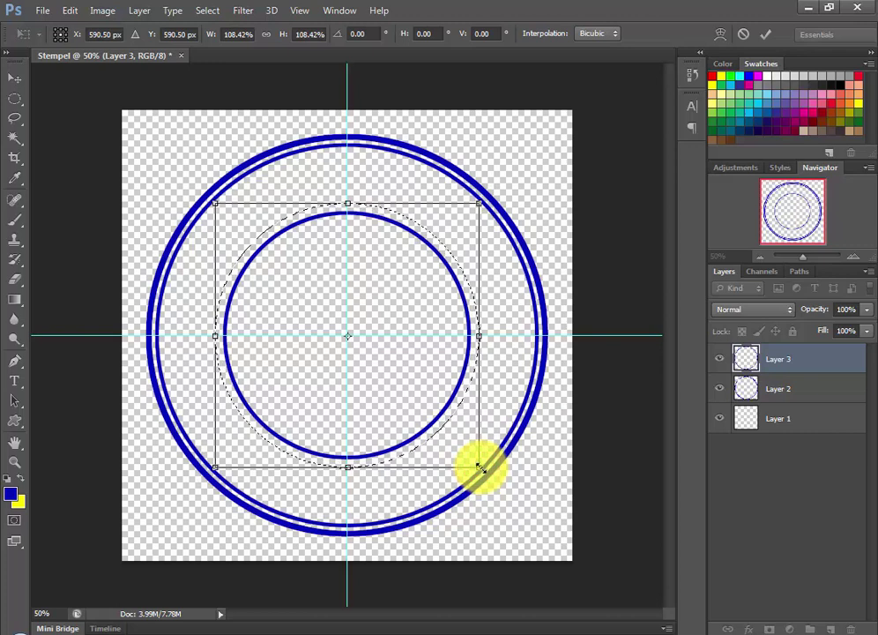
{"action": "left_click_drag", "start_coordinate": [478, 467], "coordinate": [479, 467]}
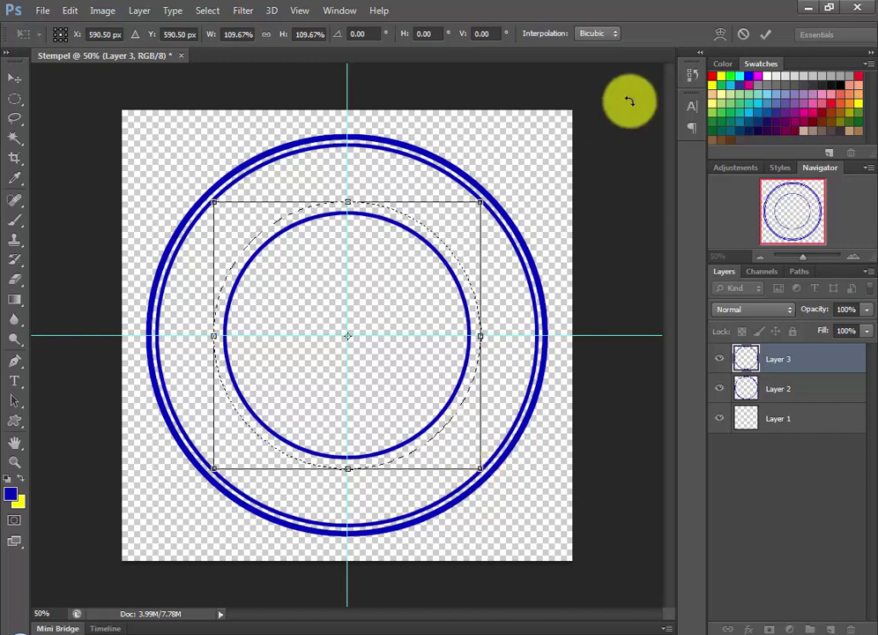
- Convert the enlarged selection into a circular work path
{"action": "right_click", "coordinate": [445, 428]}
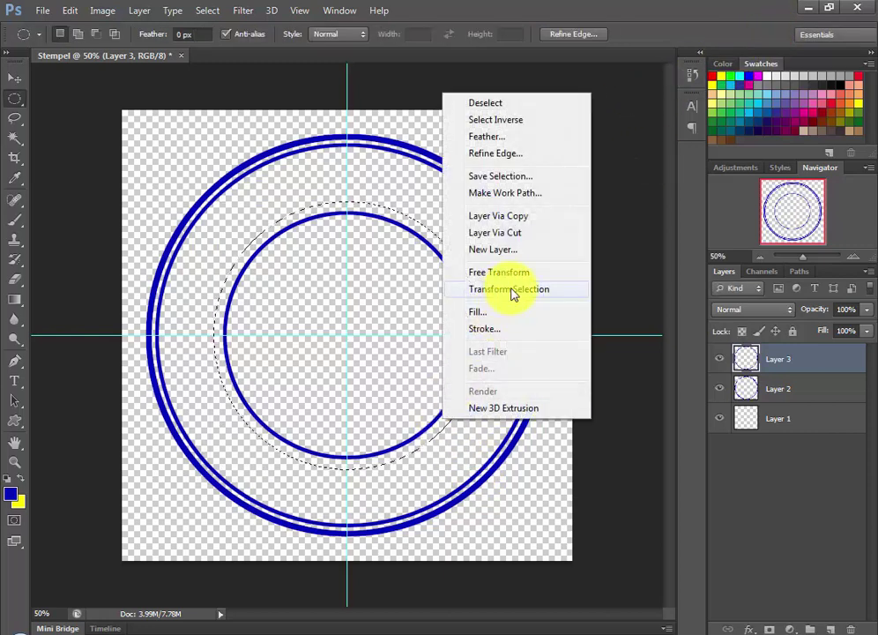
{"action": "left_click", "coordinate": [517, 193]}
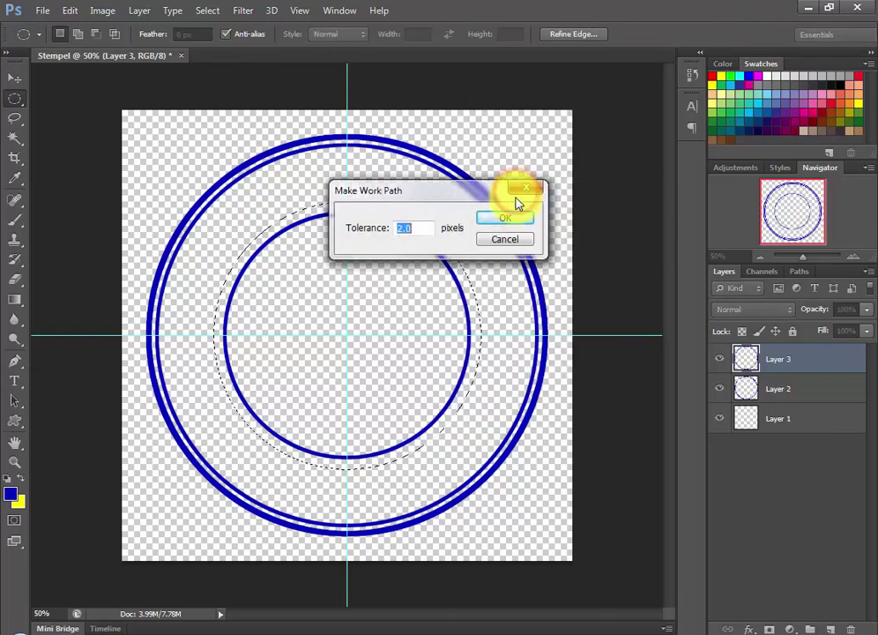
{"action": "left_click", "coordinate": [505, 219]}
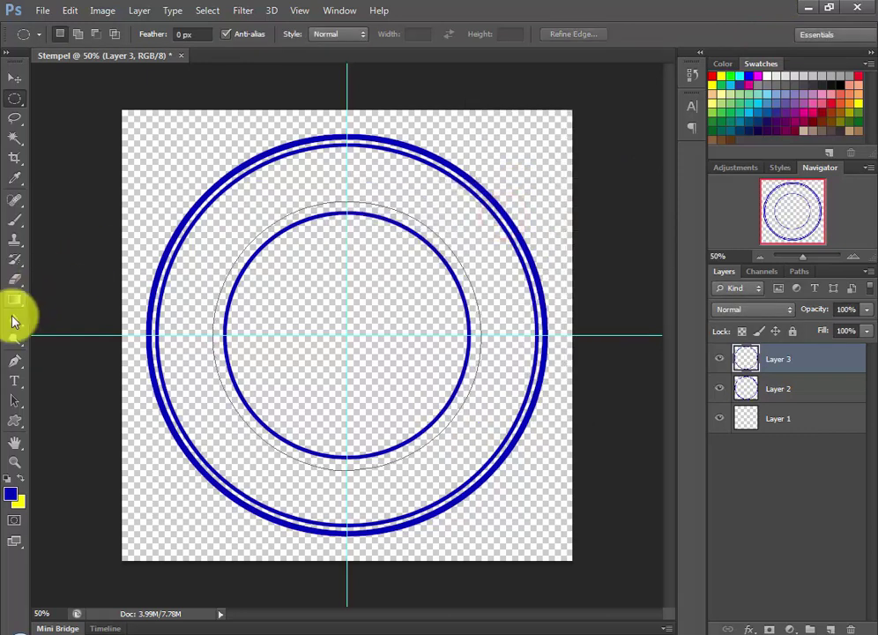
- Place curved text reading CARA MEMBUAT along the top of the circular path
{"action": "left_click", "coordinate": [14, 381]}
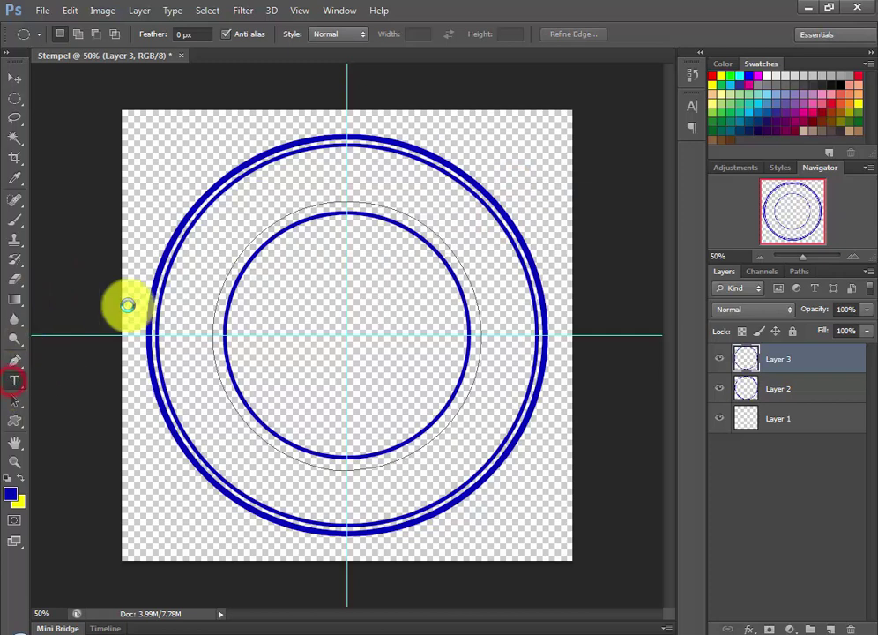
{"action": "left_click", "coordinate": [346, 203]}
{"action": "type", "text": "CARA"}
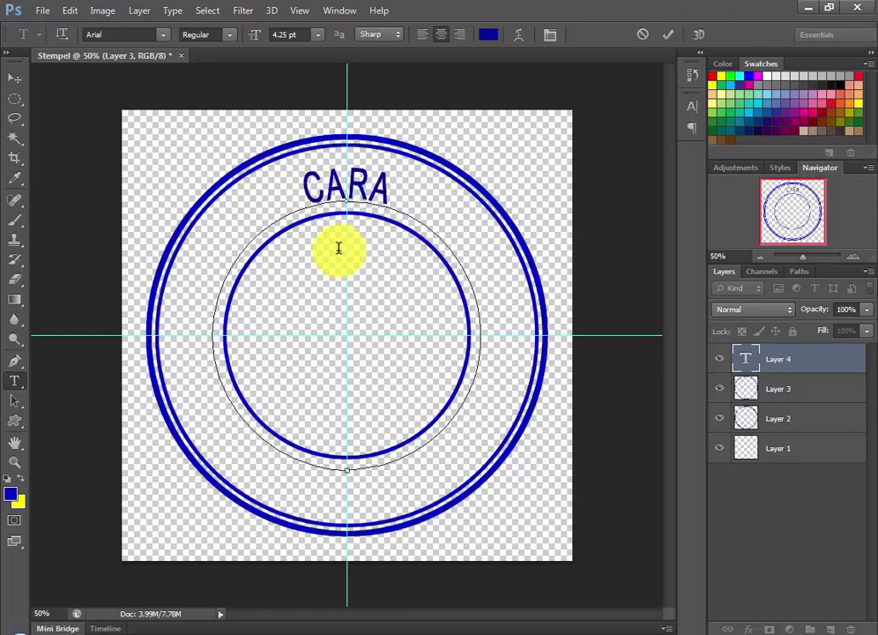
{"action": "type", "text": " ME"}
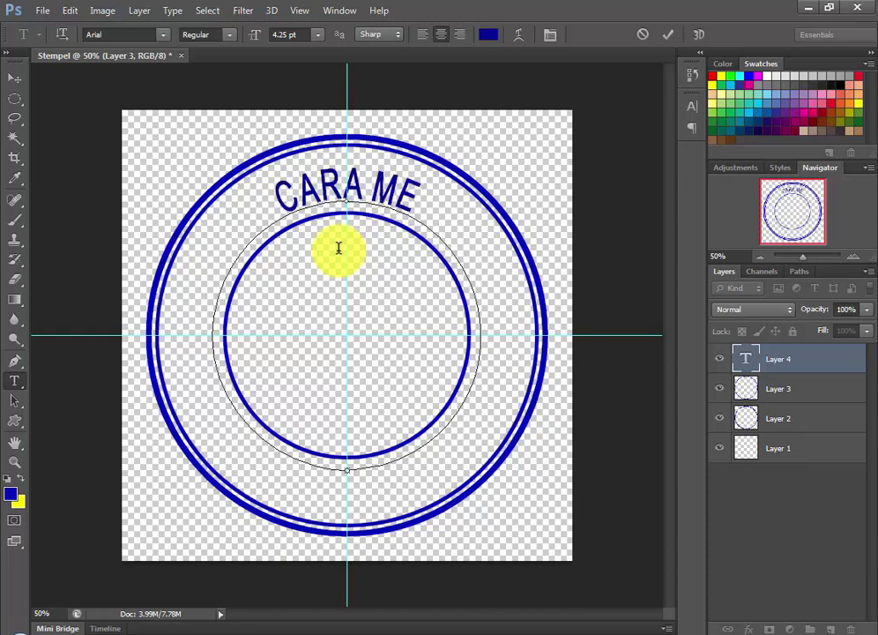
{"action": "type", "text": "MBUA"}
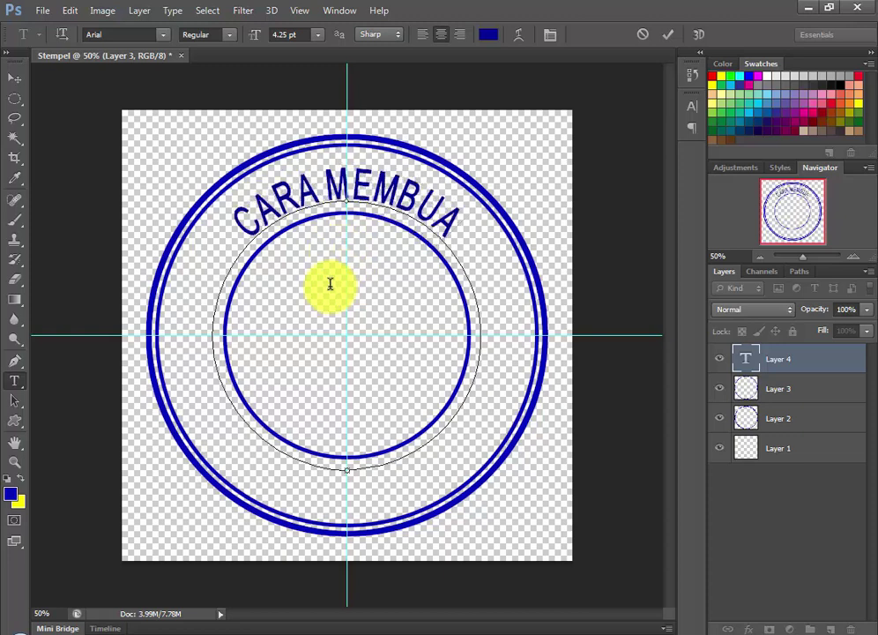
{"action": "type", "text": "T"}
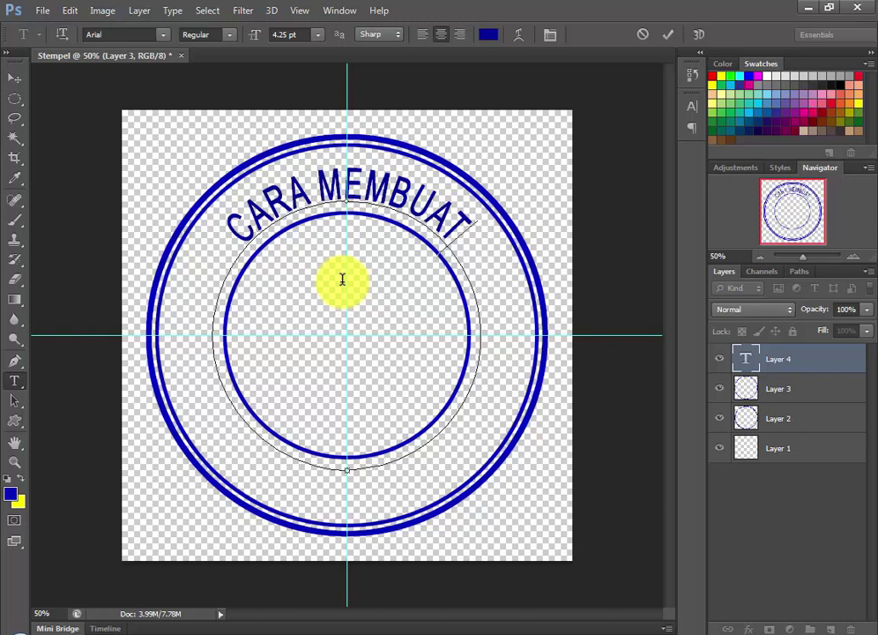
{"action": "double_click", "coordinate": [430, 197]}
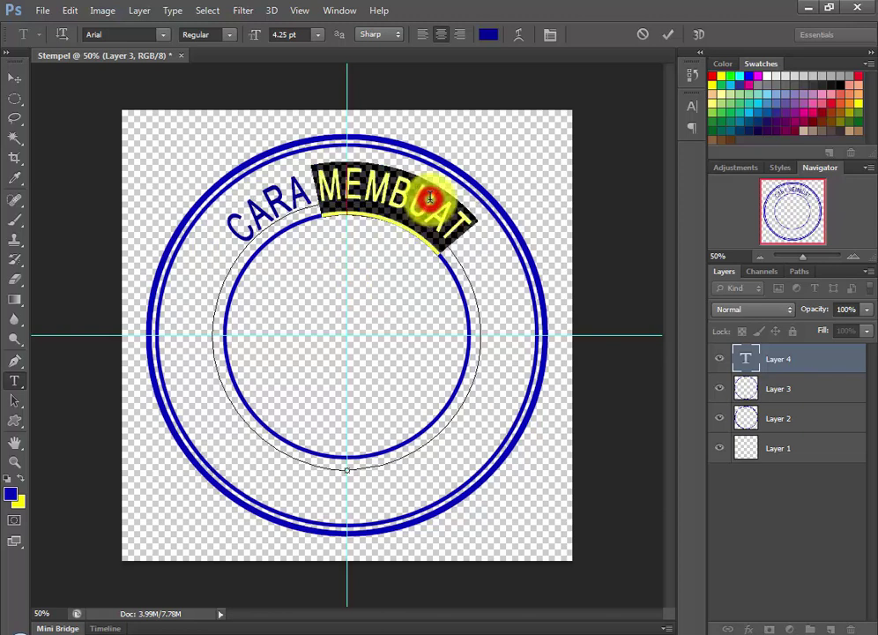
- Raise the curved text's horizontal and vertical scale in the Character panel and commit it
{"action": "left_click", "coordinate": [431, 198]}
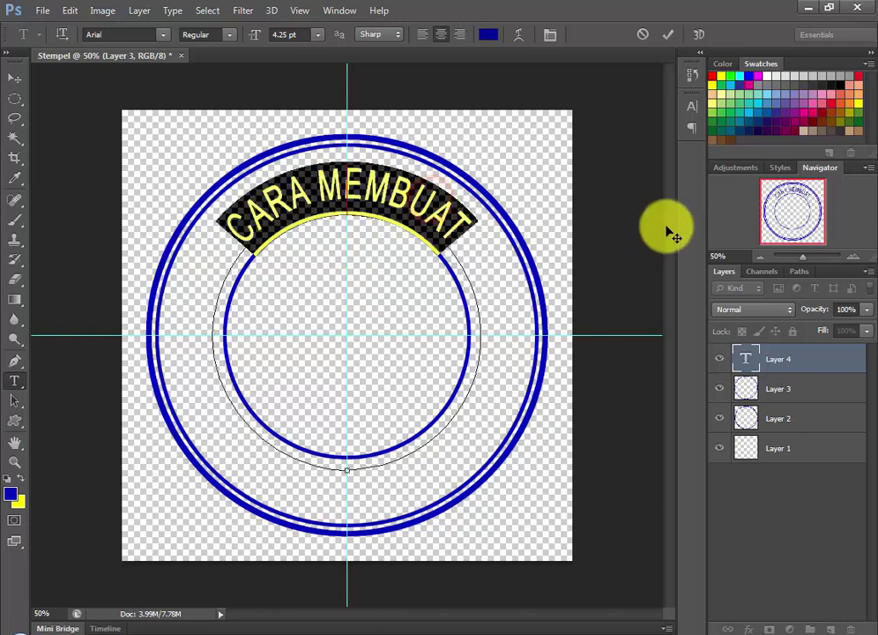
{"action": "left_click", "coordinate": [692, 107]}
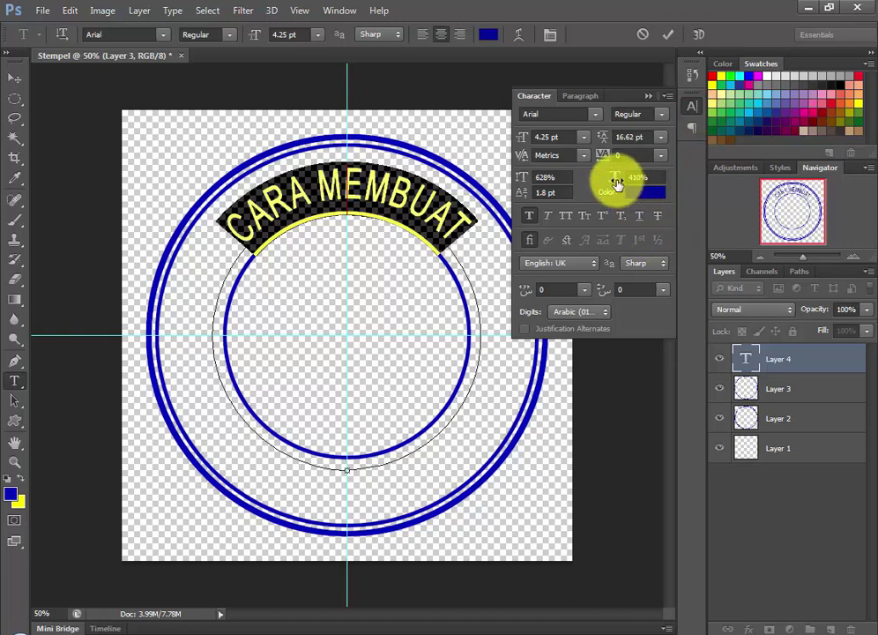
{"action": "mouse_move", "coordinate": [615, 182]}
{"action": "left_mouse_down"}
{"action": "mouse_move", "coordinate": [609, 176]}
{"action": "mouse_move", "coordinate": [676, 183]}
{"action": "mouse_move", "coordinate": [725, 203]}
{"action": "left_mouse_up"}
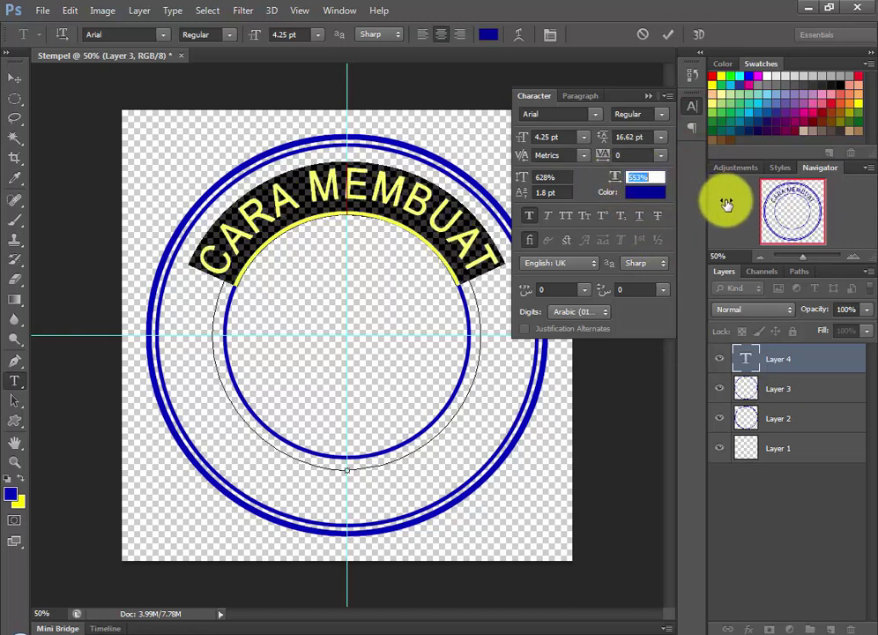
{"action": "left_click", "coordinate": [550, 184]}
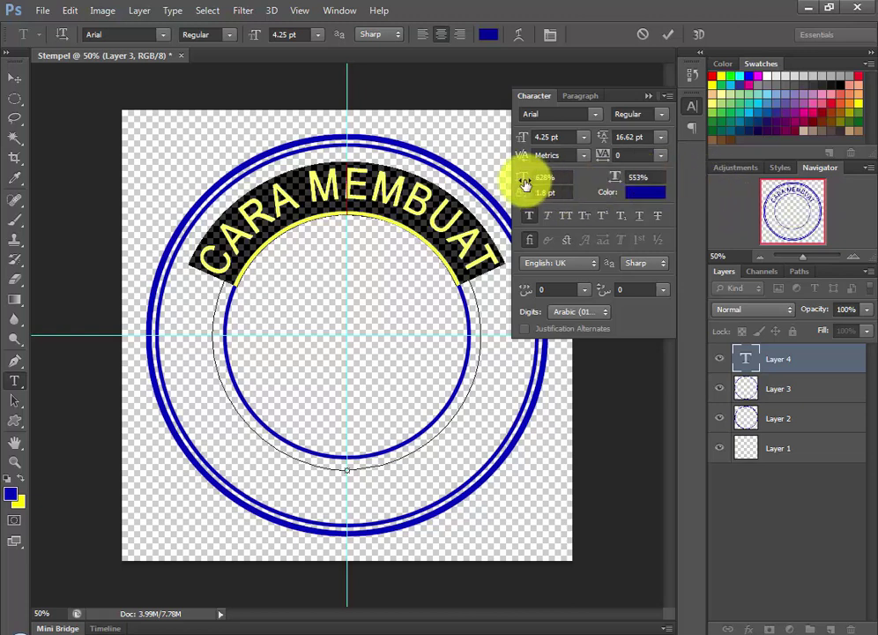
{"action": "left_click_drag", "start_coordinate": [525, 184], "coordinate": [709, 155]}
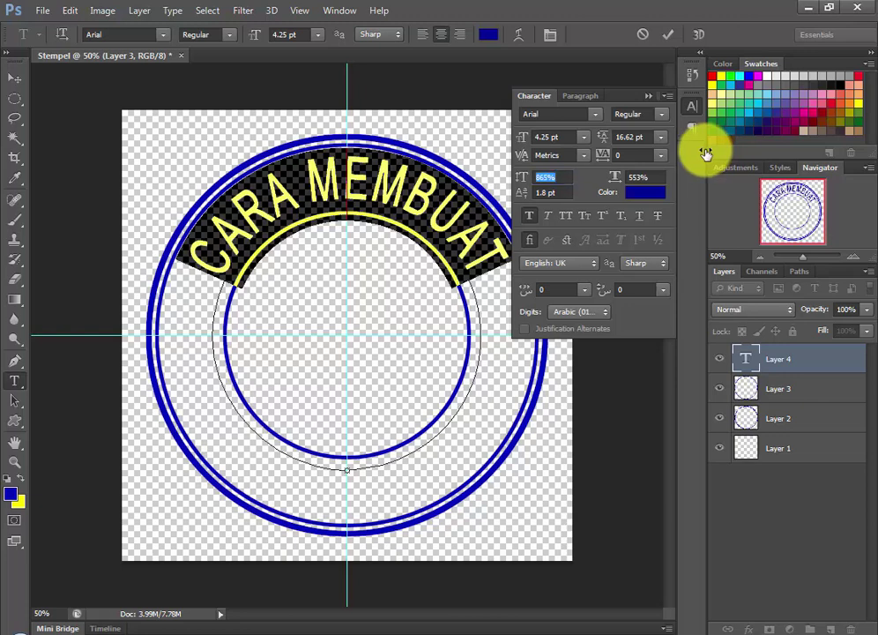
{"action": "left_click", "coordinate": [667, 35]}
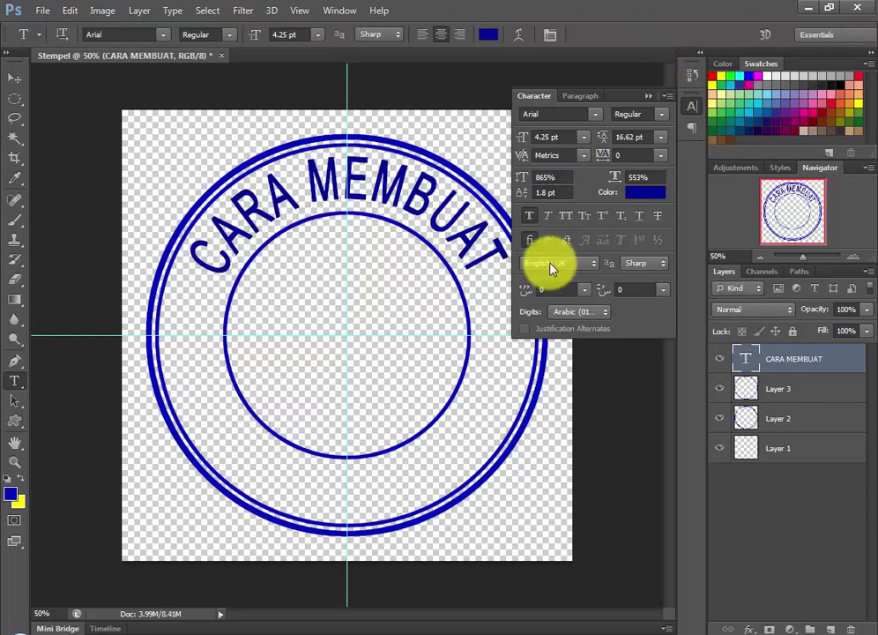
{"action": "left_click", "coordinate": [652, 95]}
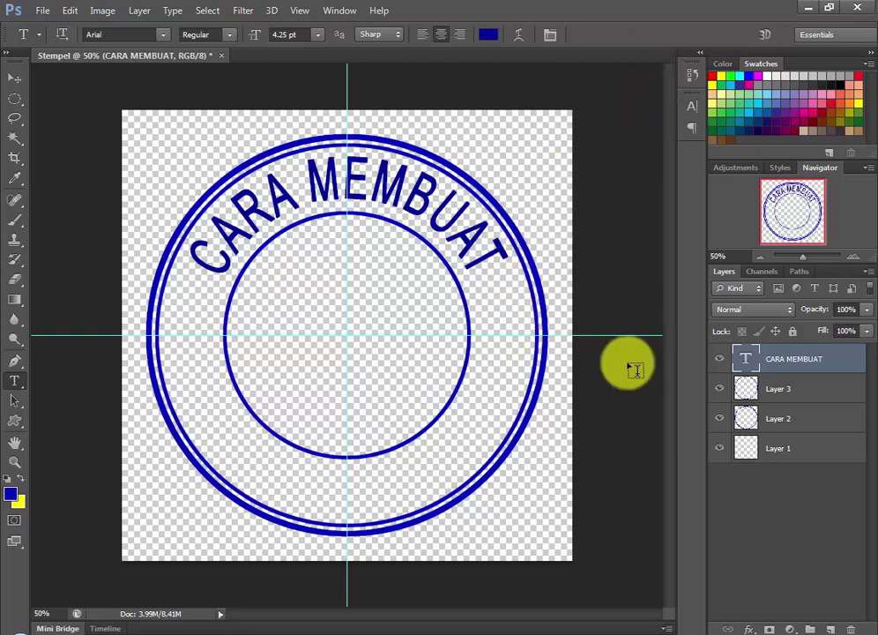
{"action": "left_click", "coordinate": [826, 362]}
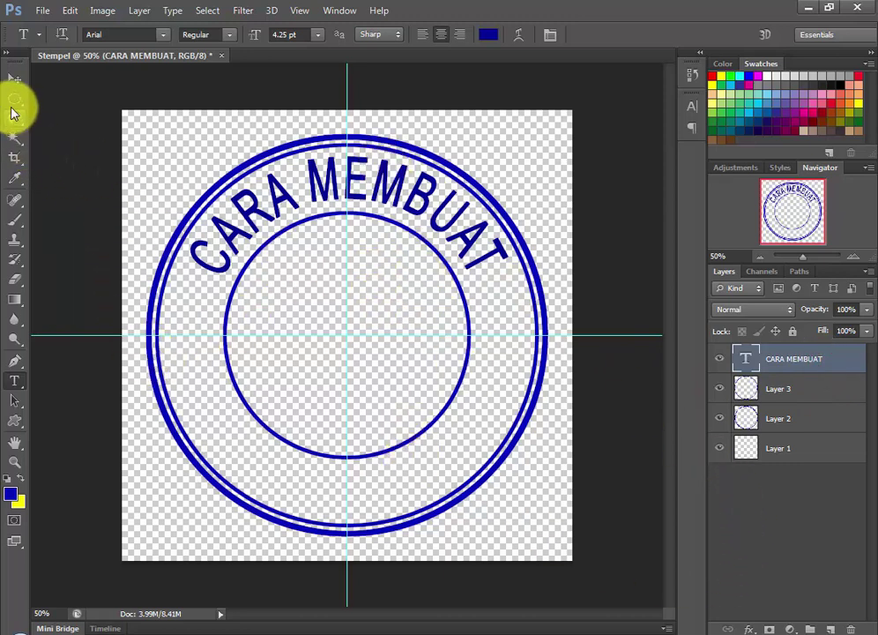
- Magic-wand select the inside of the inner circle on Layer 3
{"action": "left_click", "coordinate": [16, 136]}
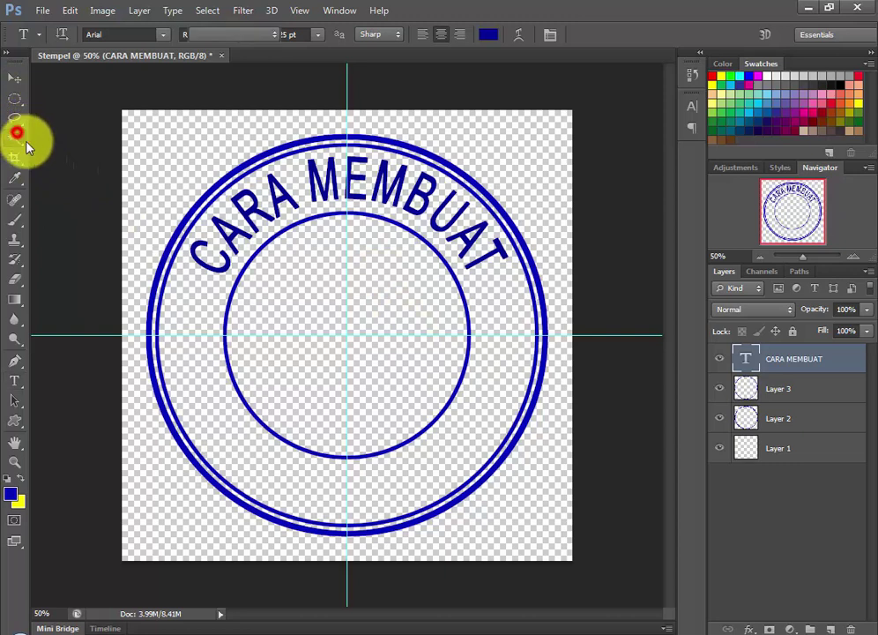
{"action": "left_click", "coordinate": [283, 352]}
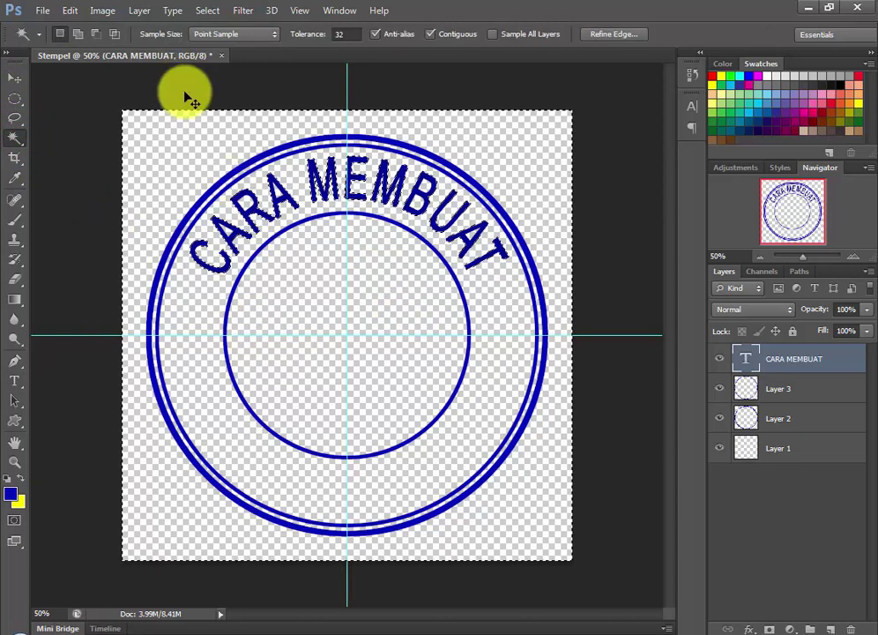
{"action": "key", "text": "ctrl+d"}
{"action": "left_click", "coordinate": [816, 389]}
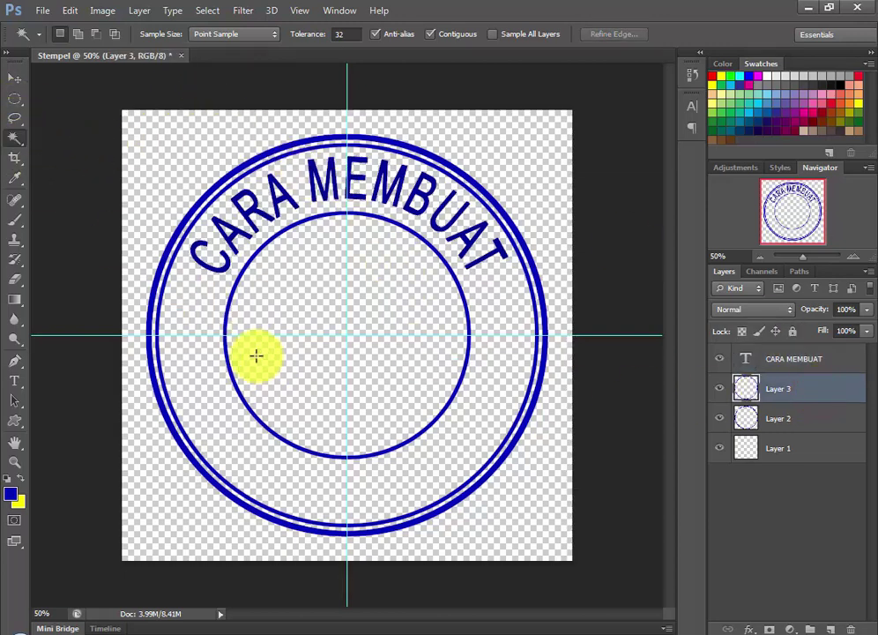
{"action": "left_click", "coordinate": [301, 377]}
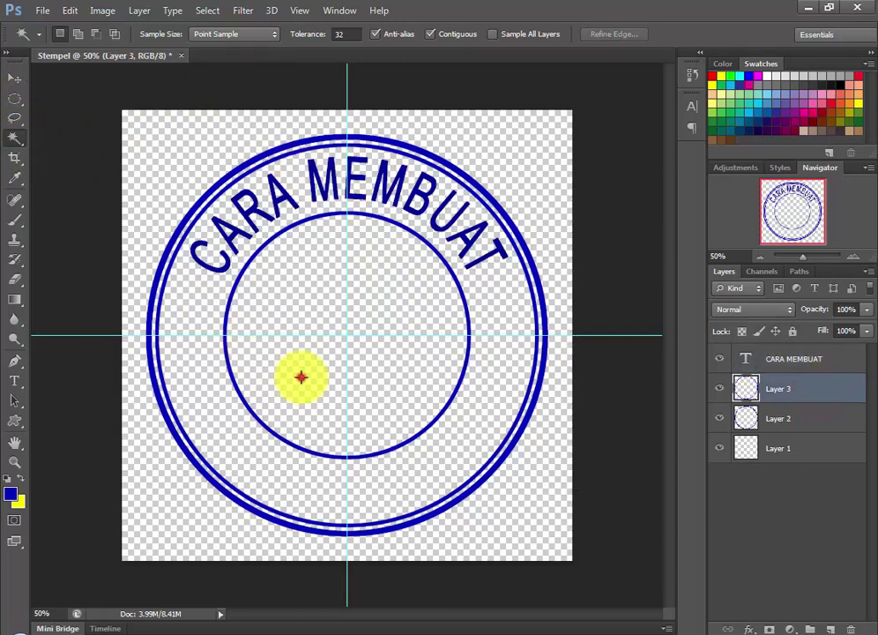
- Scale the circular selection up to about 150.40% to sit inside the outer rings
{"action": "right_click", "coordinate": [379, 407]}
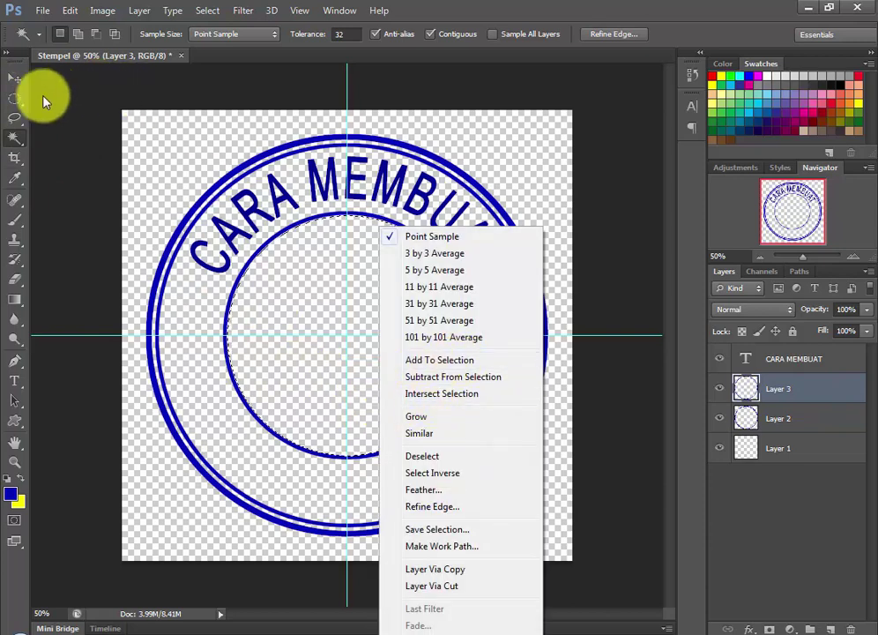
{"action": "left_click", "coordinate": [19, 100]}
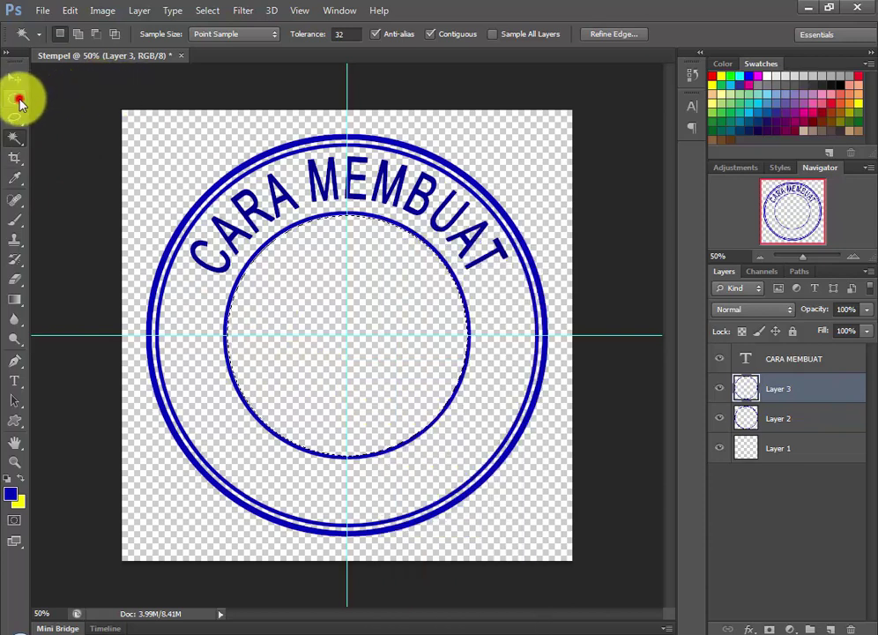
{"action": "right_click", "coordinate": [333, 379]}
{"action": "left_click", "coordinate": [404, 251]}
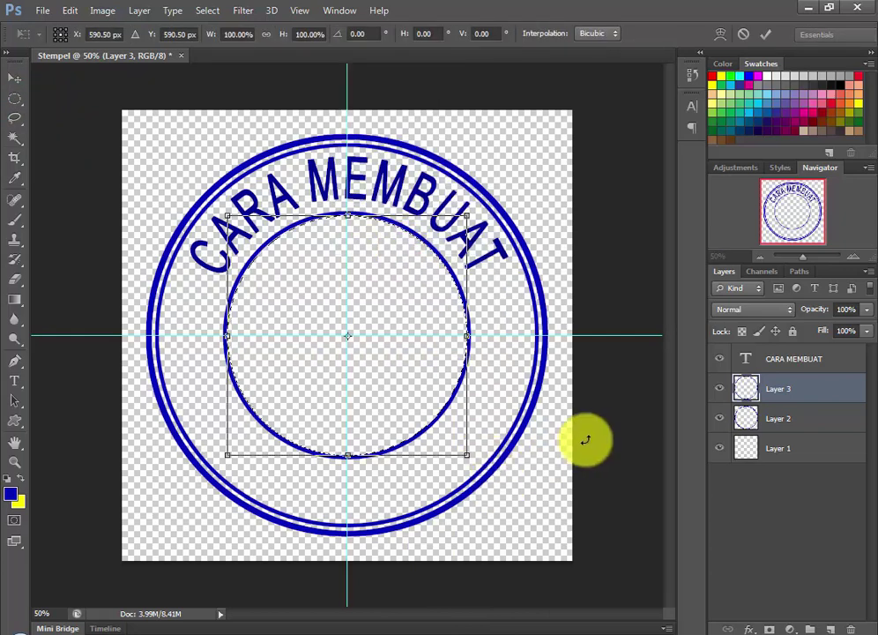
{"action": "left_click_drag", "start_coordinate": [465, 454], "coordinate": [528, 514]}
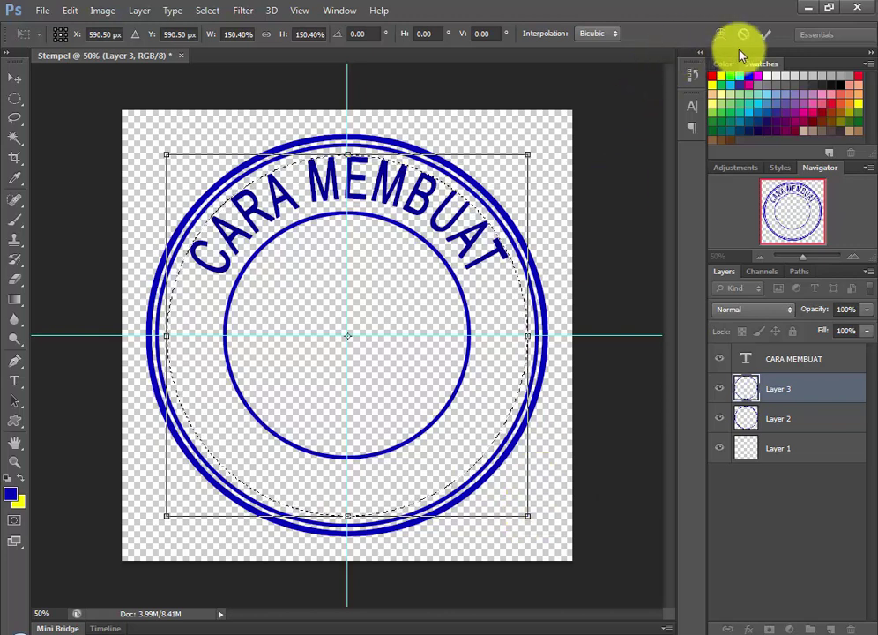
{"action": "left_click", "coordinate": [765, 35]}
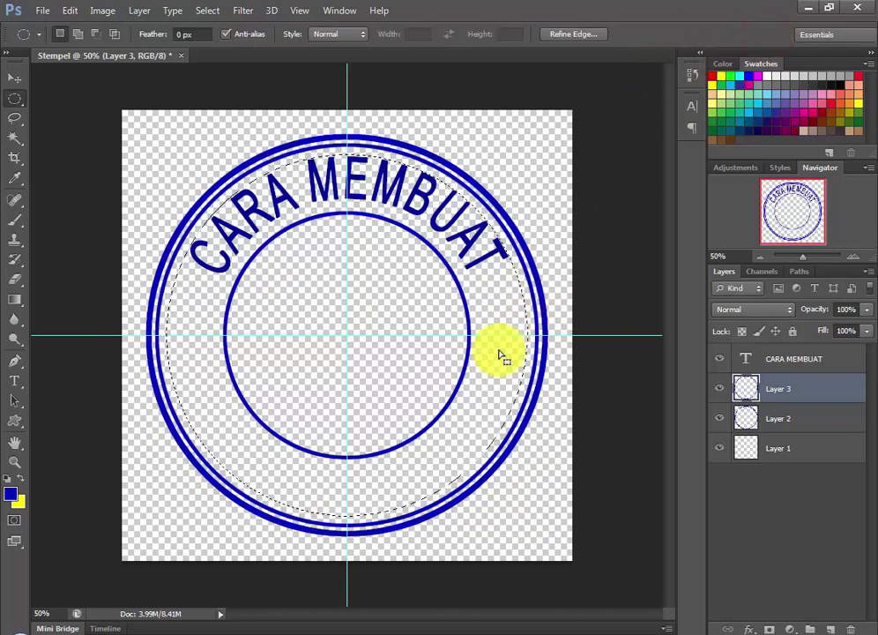
- Convert the selection to a work path and type DI PHOTOSHOP along its bottom arc
{"action": "right_click", "coordinate": [449, 440]}
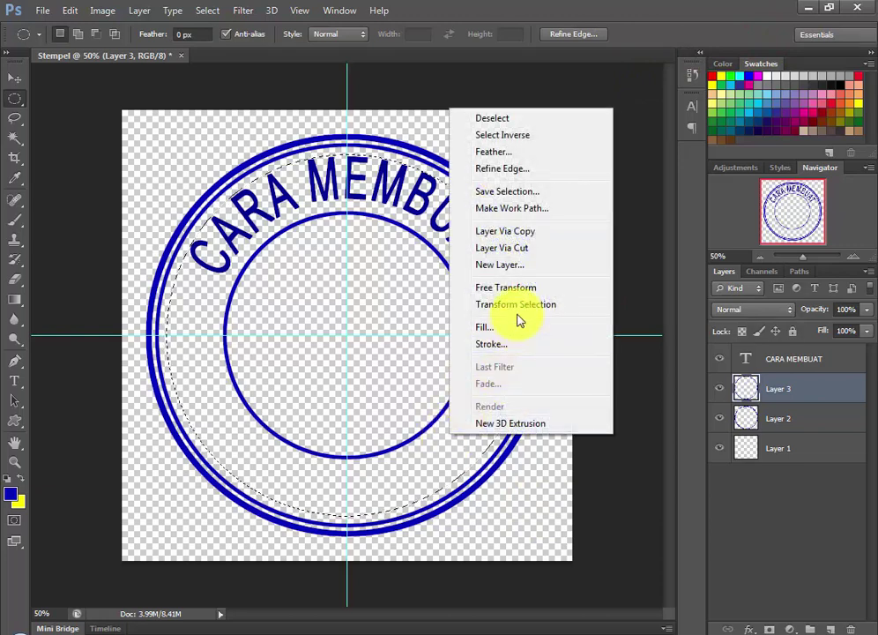
{"action": "left_click", "coordinate": [524, 209]}
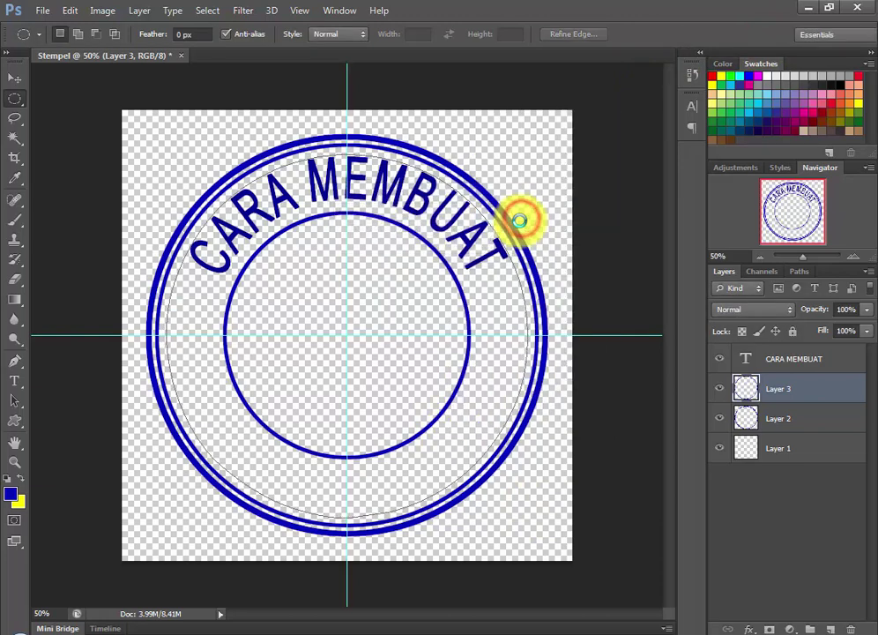
{"action": "left_click", "coordinate": [15, 380]}
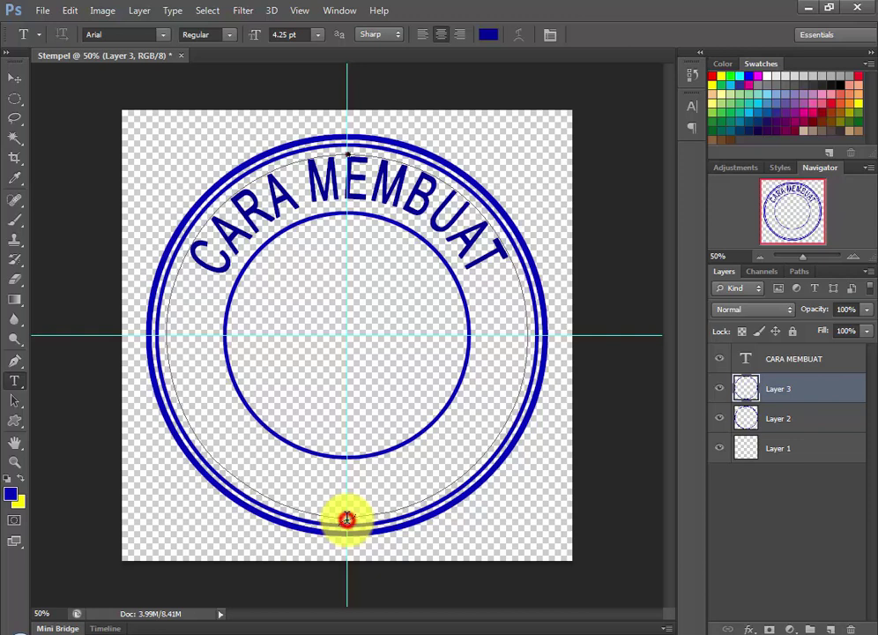
{"action": "left_click", "coordinate": [346, 519]}
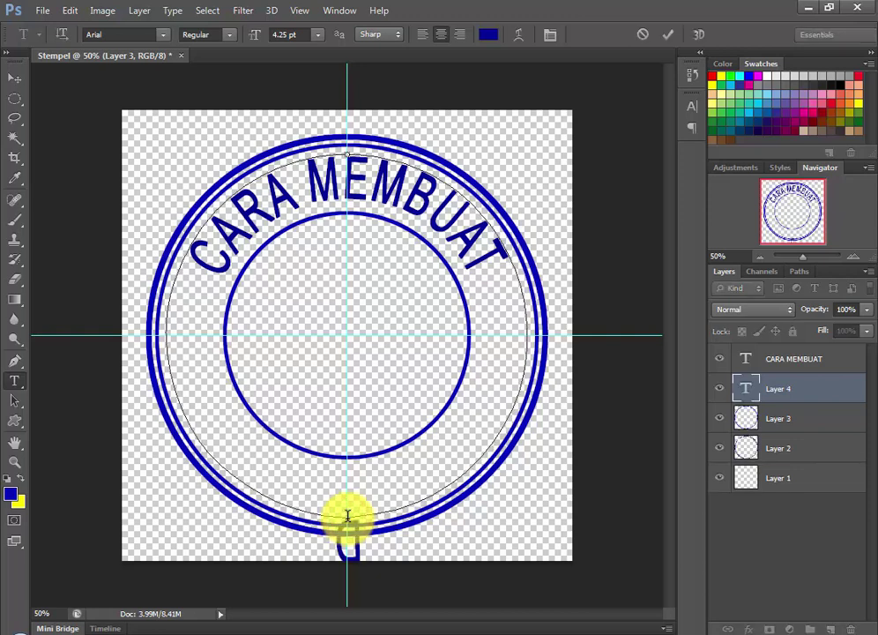
{"action": "type", "text": "I PH"}
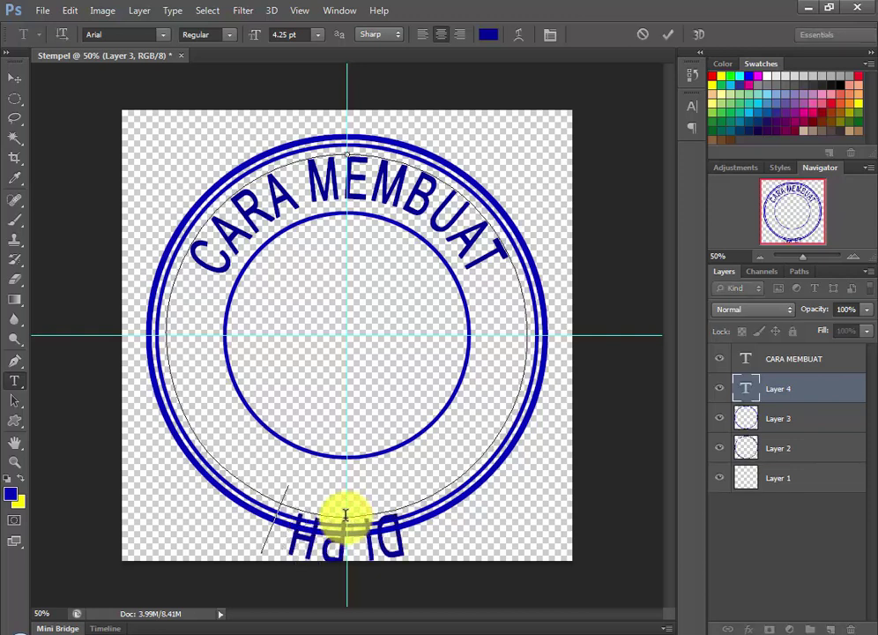
{"action": "type", "text": "OTOSHO"}
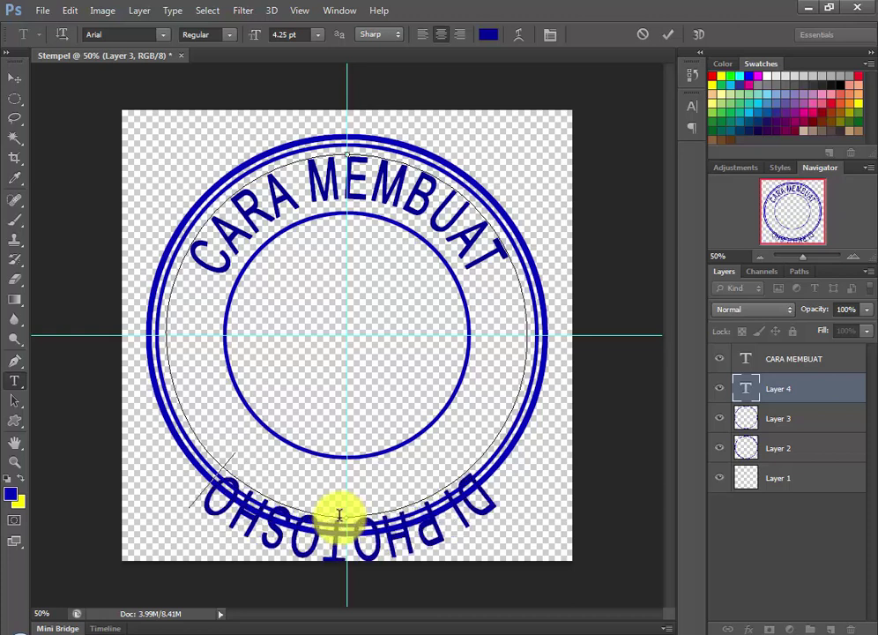
{"action": "type", "text": "P"}
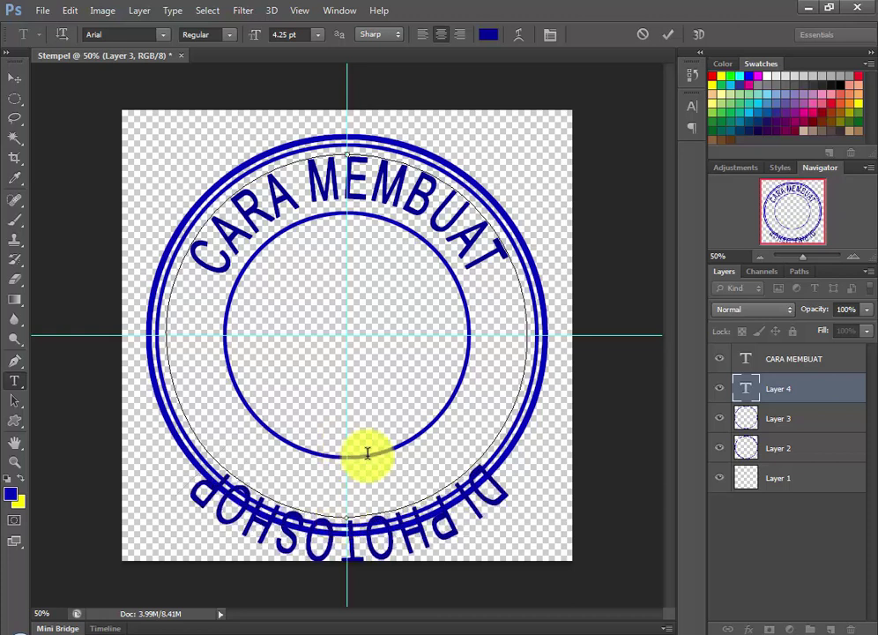
{"action": "left_click", "coordinate": [797, 360]}
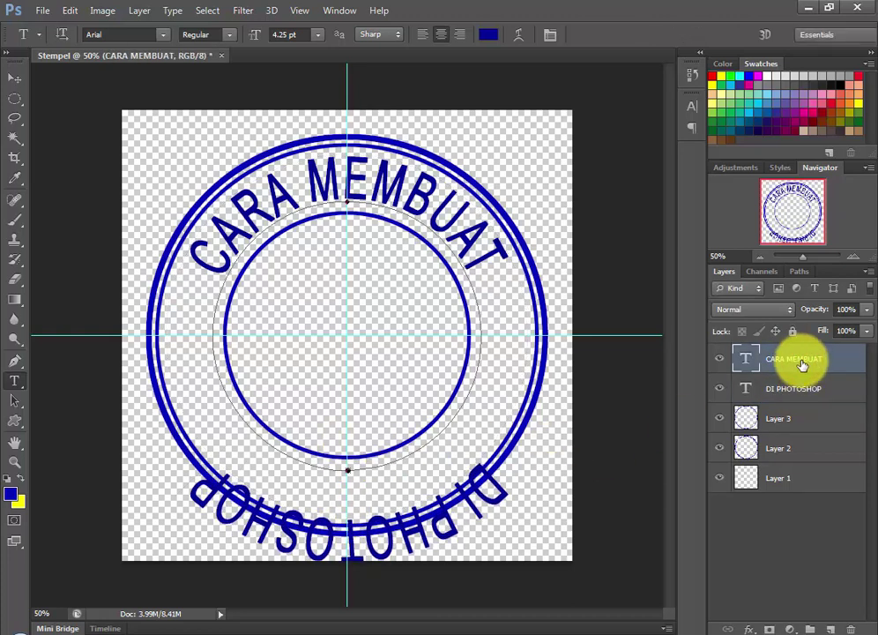
- Select the DI PHOTOSHOP layer and try Free Transform Path, dismissing the error
{"action": "left_click", "coordinate": [20, 359]}
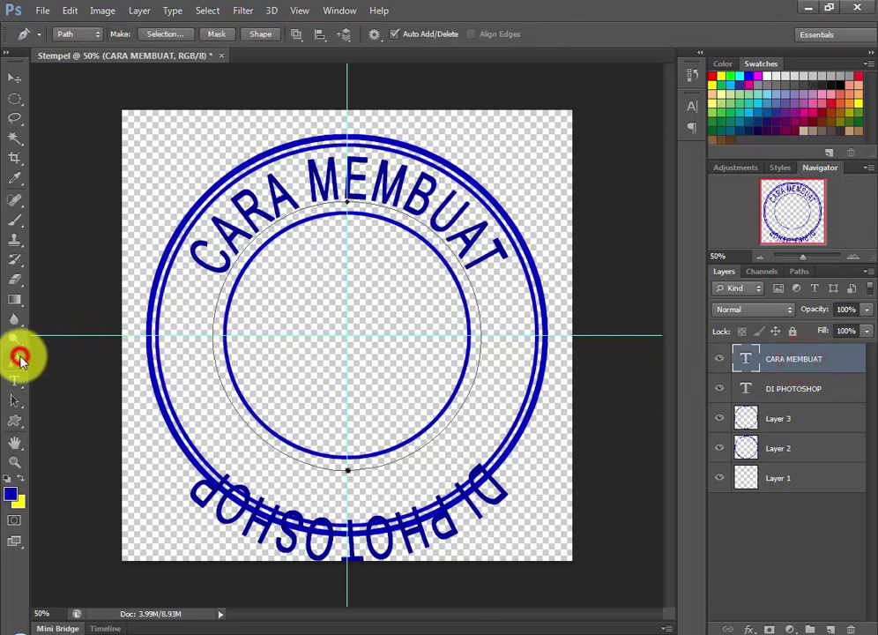
{"action": "left_click", "coordinate": [347, 470]}
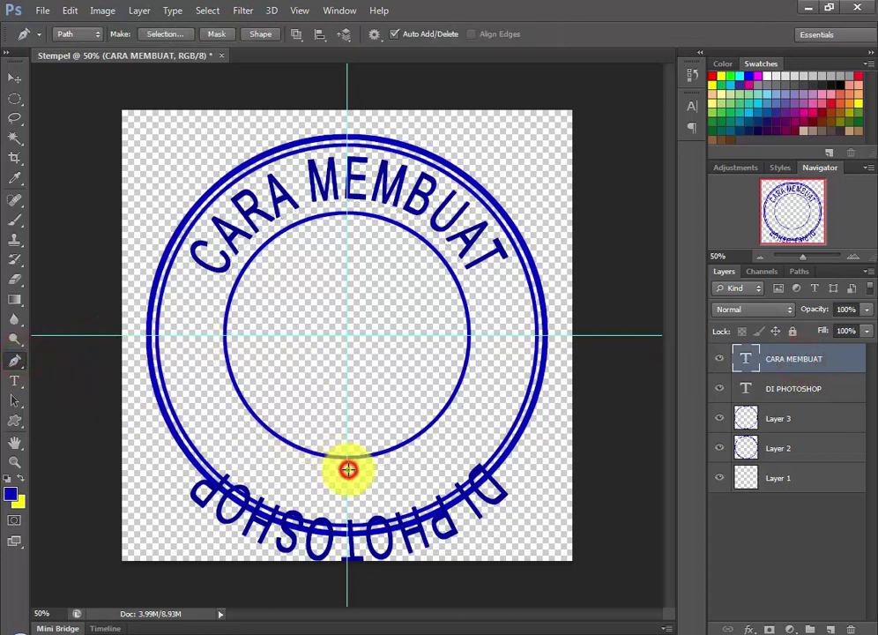
{"action": "left_click", "coordinate": [813, 392]}
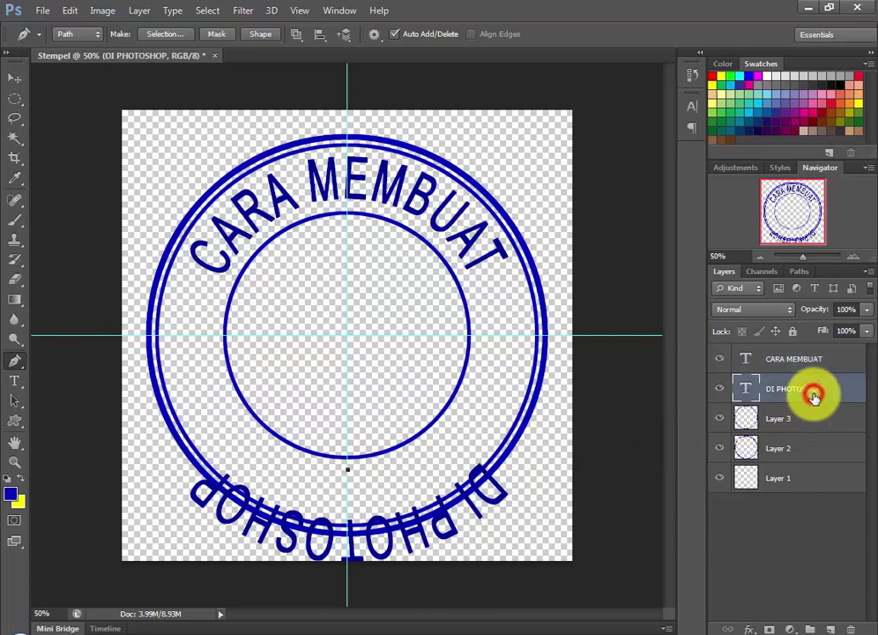
{"action": "left_click", "coordinate": [104, 11]}
{"action": "mouse_move", "coordinate": [70, 11]}
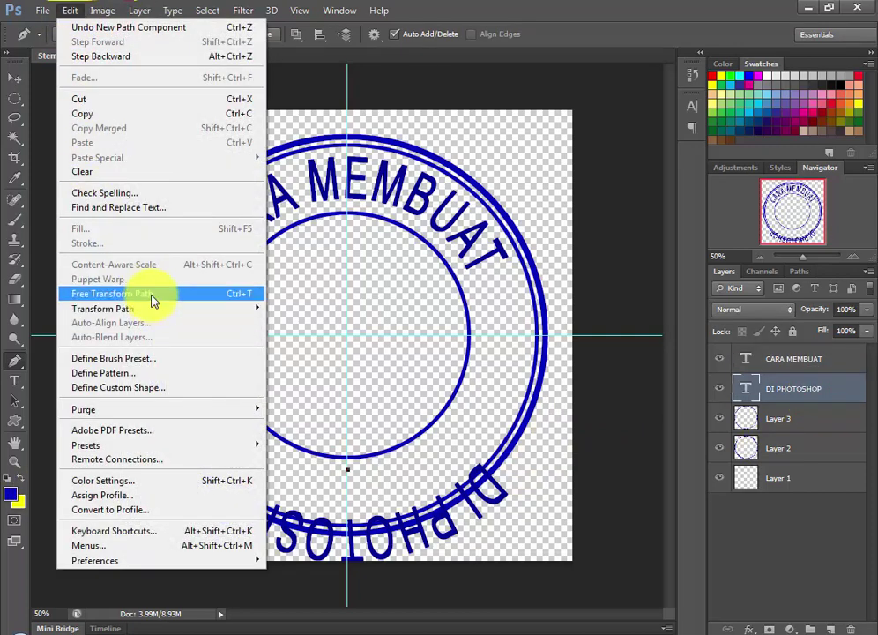
{"action": "left_click", "coordinate": [150, 293]}
{"action": "left_click", "coordinate": [426, 258]}
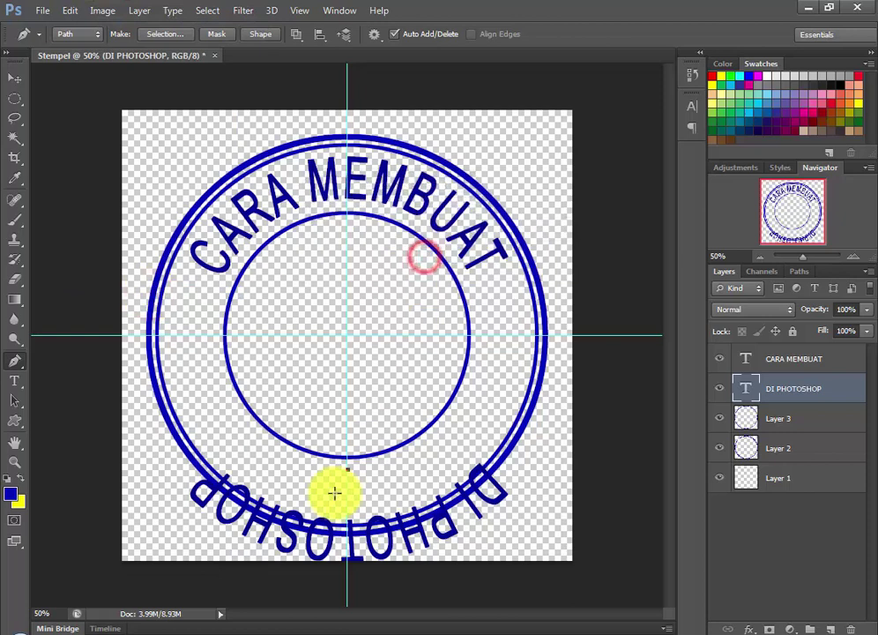
- Flip the DI PHOTOSHOP text path horizontally with Free Transform Path and commit
{"action": "left_click", "coordinate": [14, 381]}
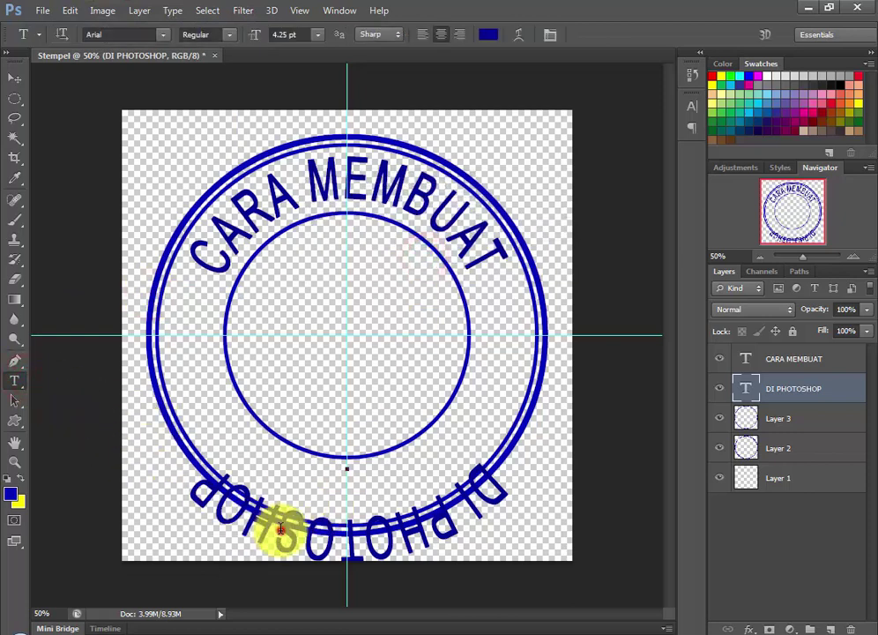
{"action": "left_click", "coordinate": [282, 526]}
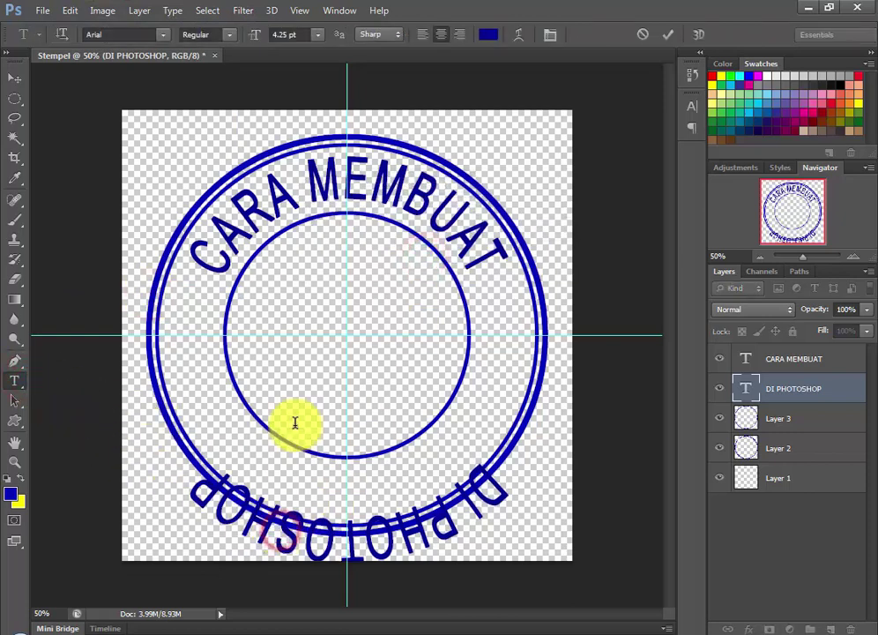
{"action": "left_click", "coordinate": [70, 11]}
{"action": "left_click", "coordinate": [183, 303]}
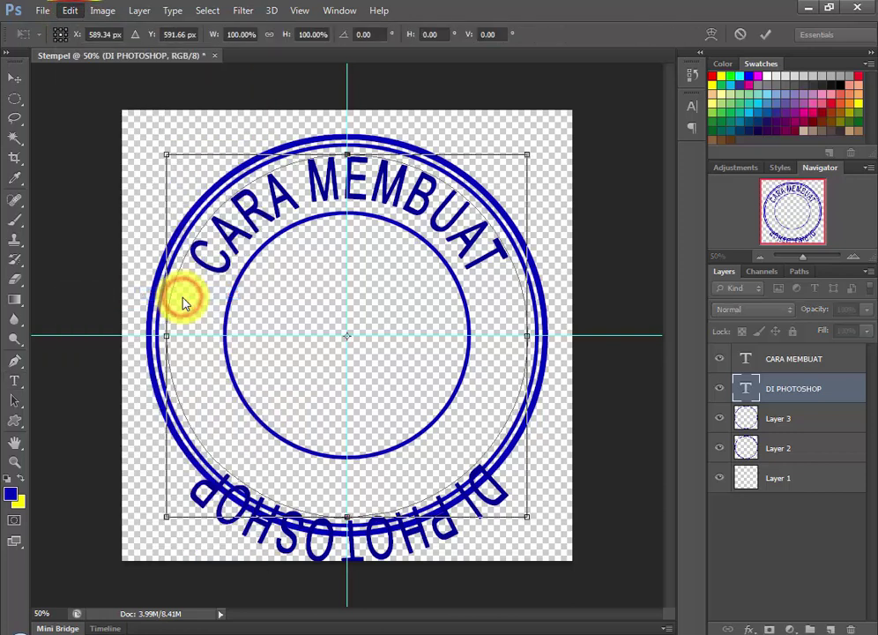
{"action": "right_click", "coordinate": [429, 453]}
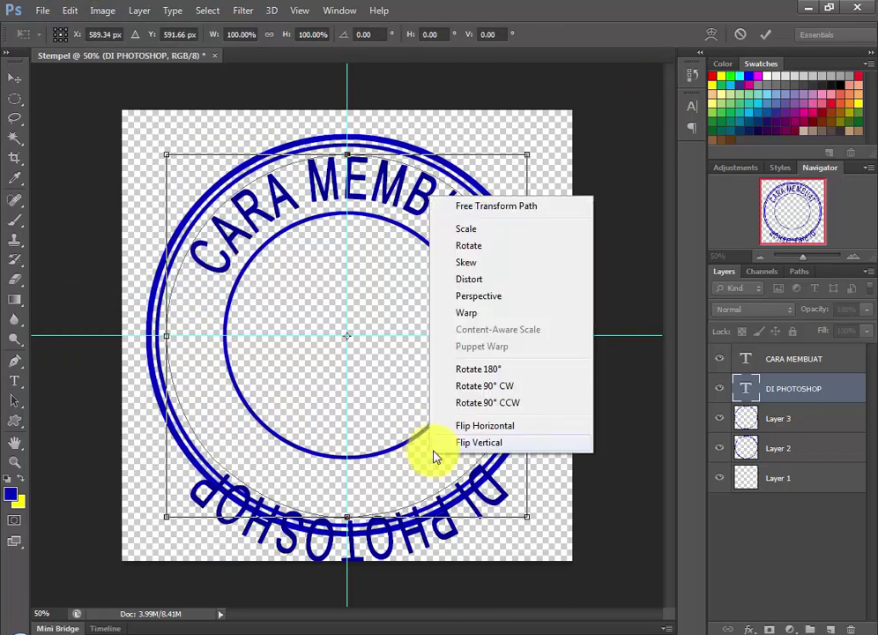
{"action": "left_click", "coordinate": [489, 427]}
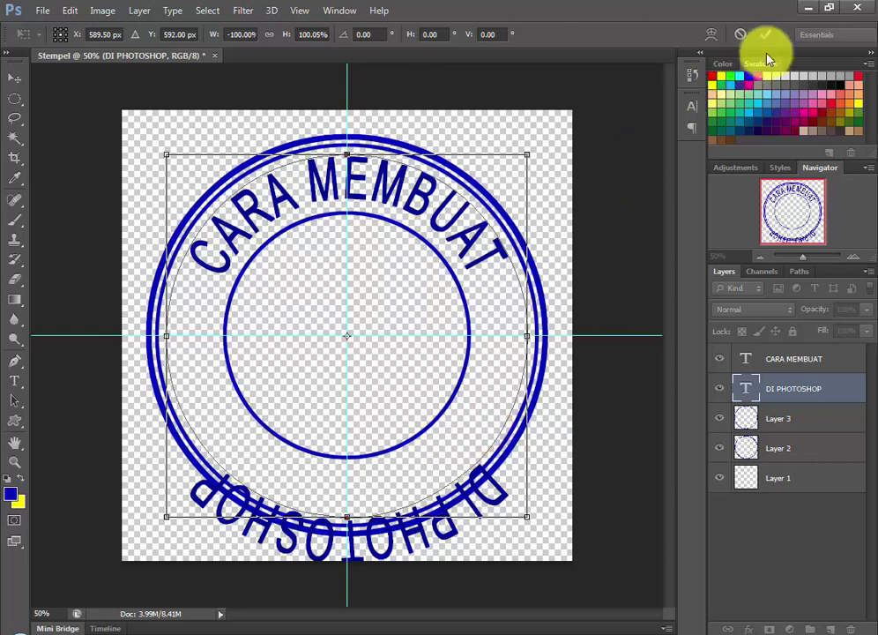
{"action": "left_click", "coordinate": [766, 35]}
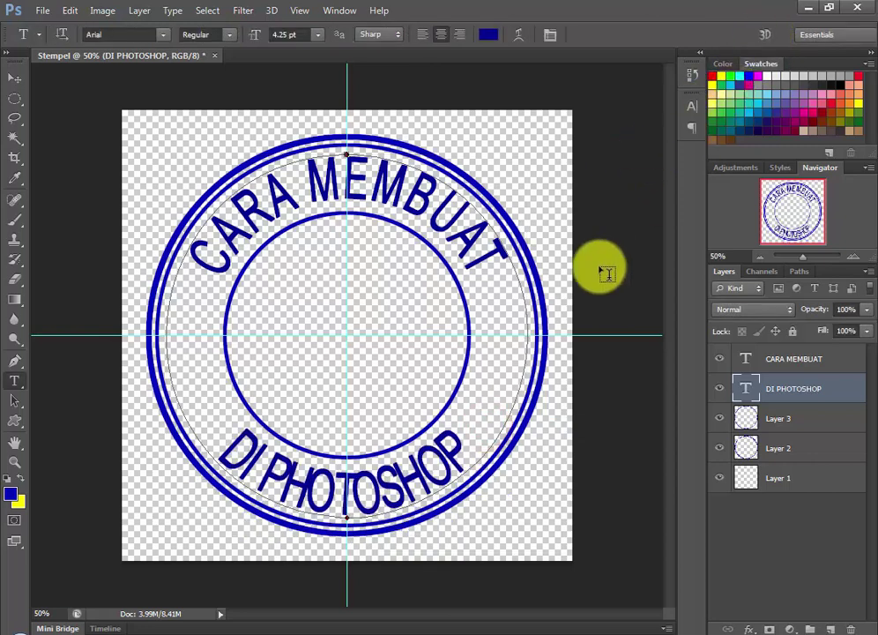
- Set all of DI PHOTOSHOP to 706% horizontal and 914% vertical scale, then commit
{"action": "double_click", "coordinate": [419, 466]}
{"action": "left_click", "coordinate": [422, 466]}
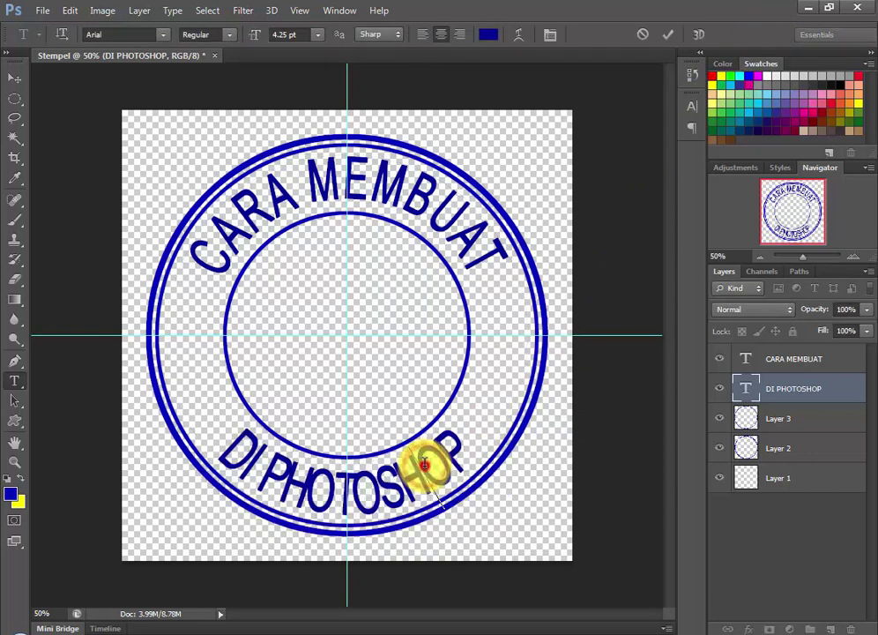
{"action": "double_click", "coordinate": [424, 464]}
{"action": "key", "text": "ctrl+a"}
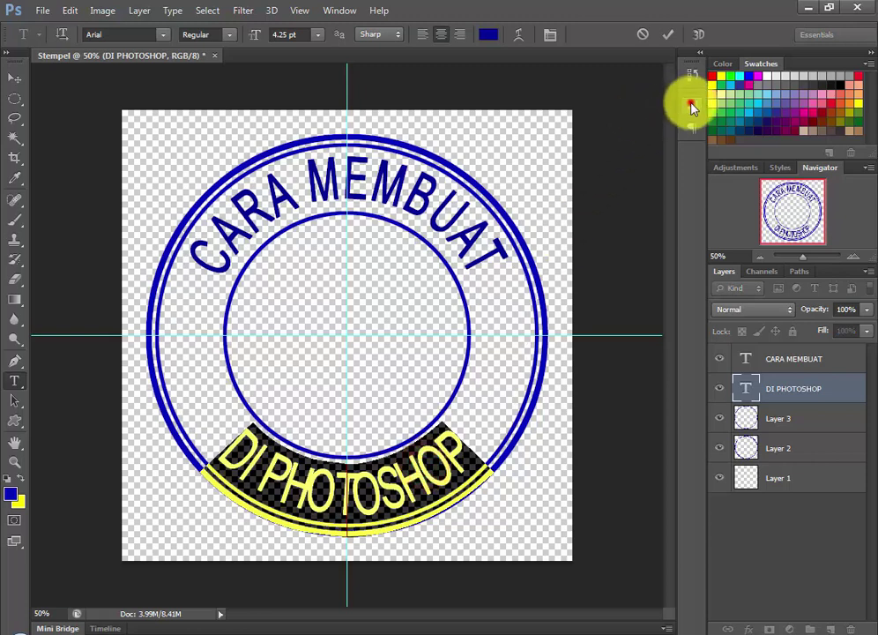
{"action": "left_click", "coordinate": [691, 105]}
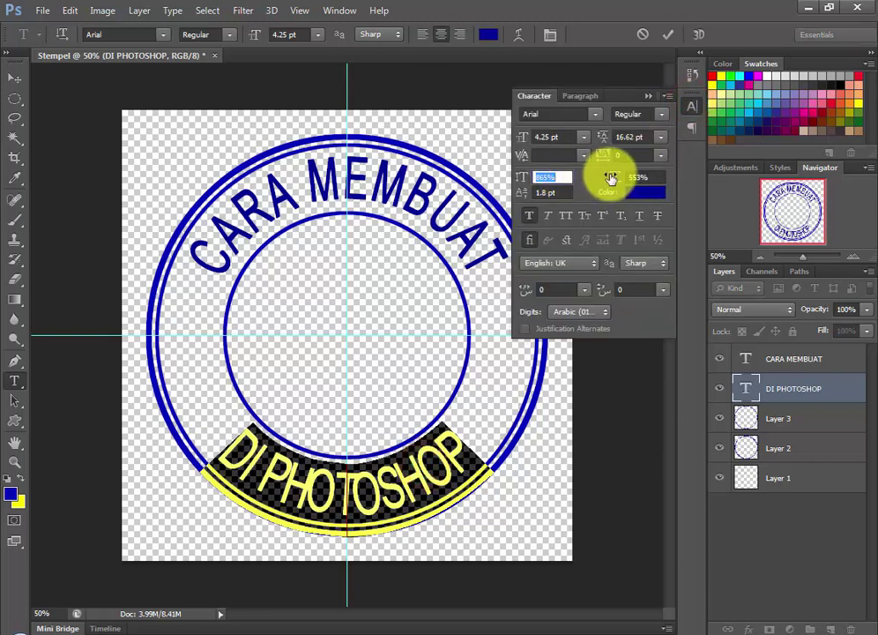
{"action": "left_click_drag", "start_coordinate": [610, 178], "coordinate": [712, 178]}
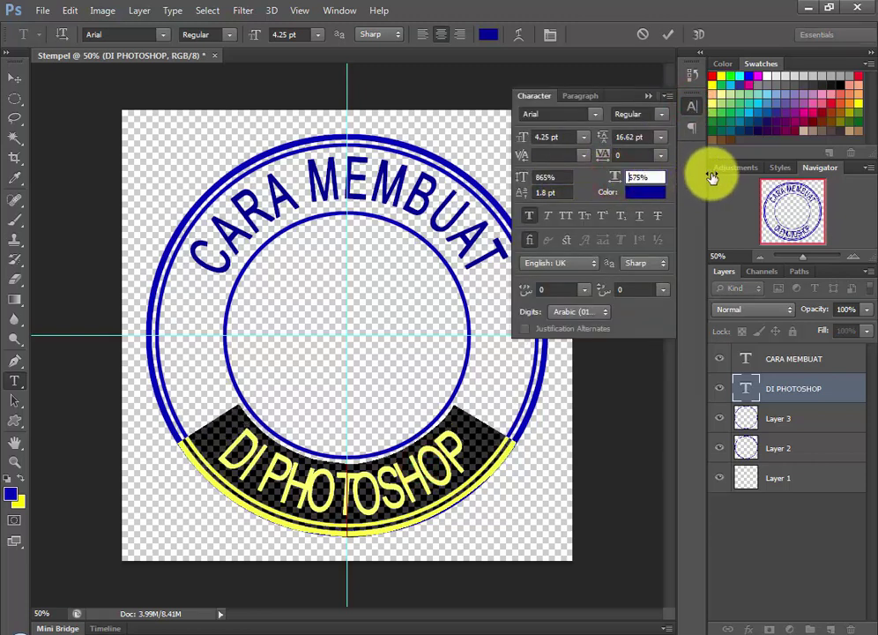
{"action": "left_click_drag", "start_coordinate": [715, 178], "coordinate": [731, 174]}
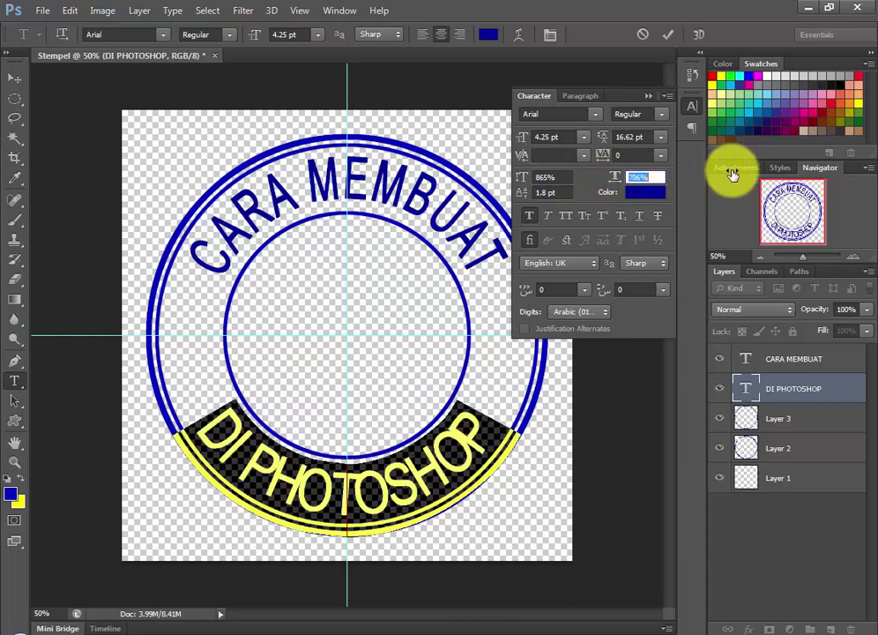
{"action": "key", "text": "shift+Tab"}
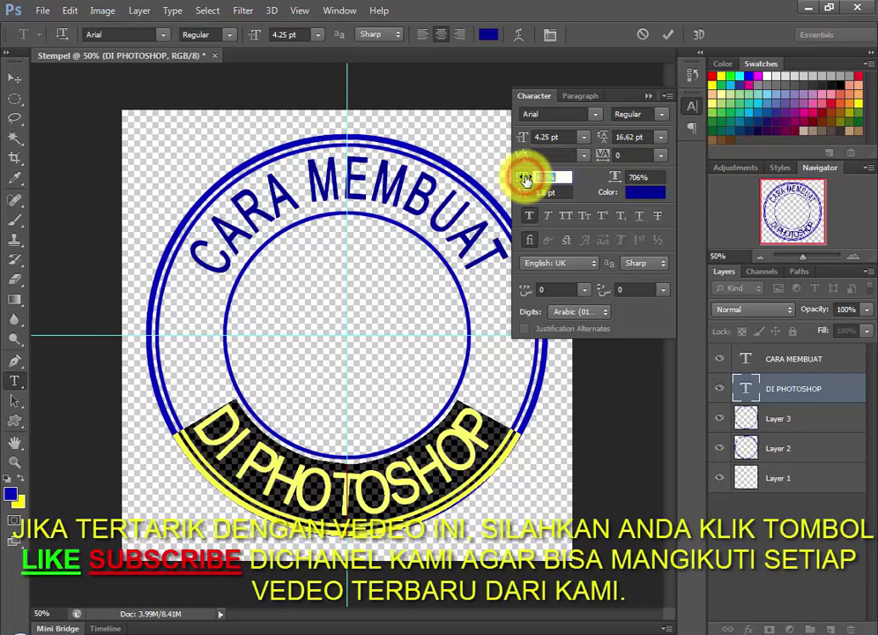
{"action": "left_click_drag", "start_coordinate": [541, 177], "coordinate": [563, 176]}
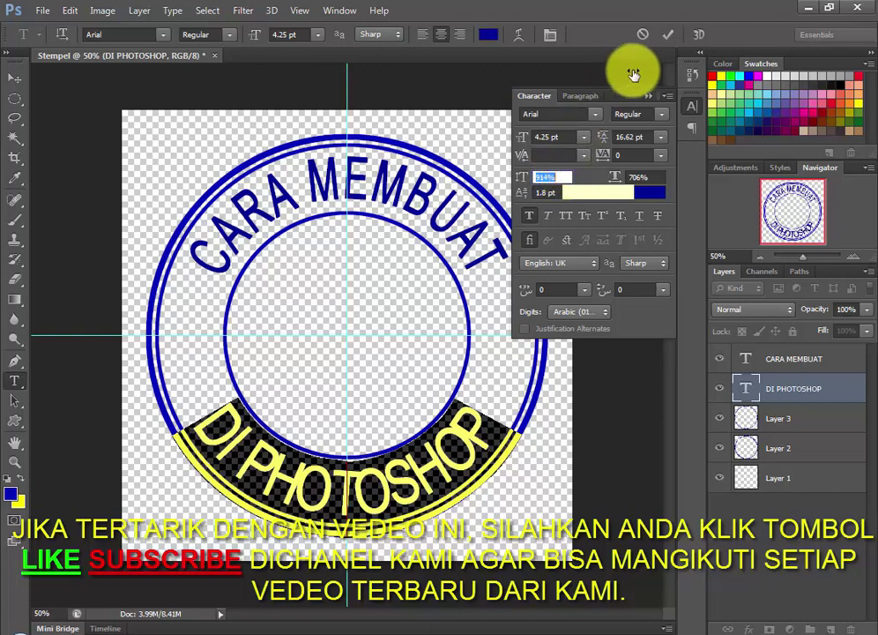
{"action": "left_click", "coordinate": [667, 34]}
{"action": "left_click", "coordinate": [650, 97]}
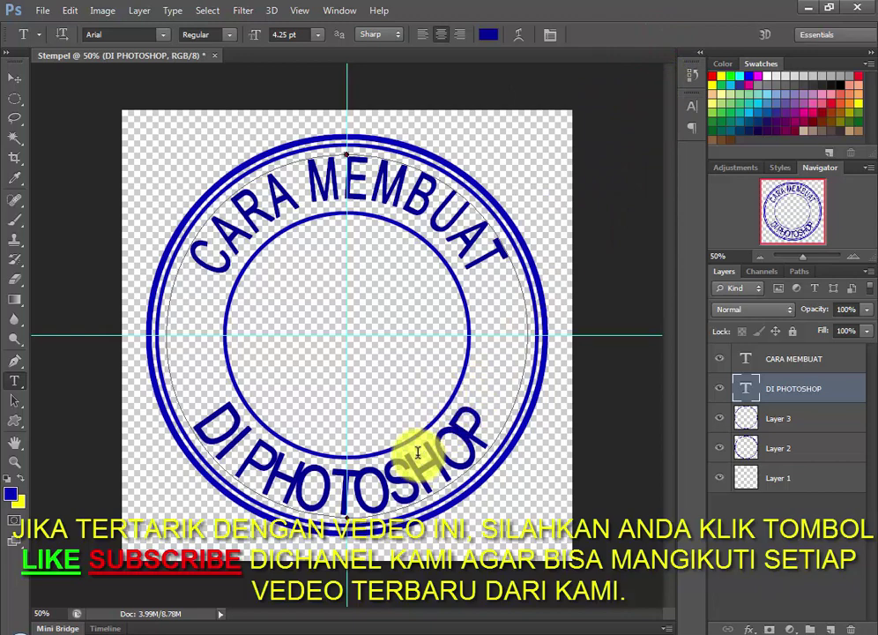
- Add a new layer above CARA MEMBUAT and pick the diagonal stripes custom shape
{"action": "left_click", "coordinate": [808, 361]}
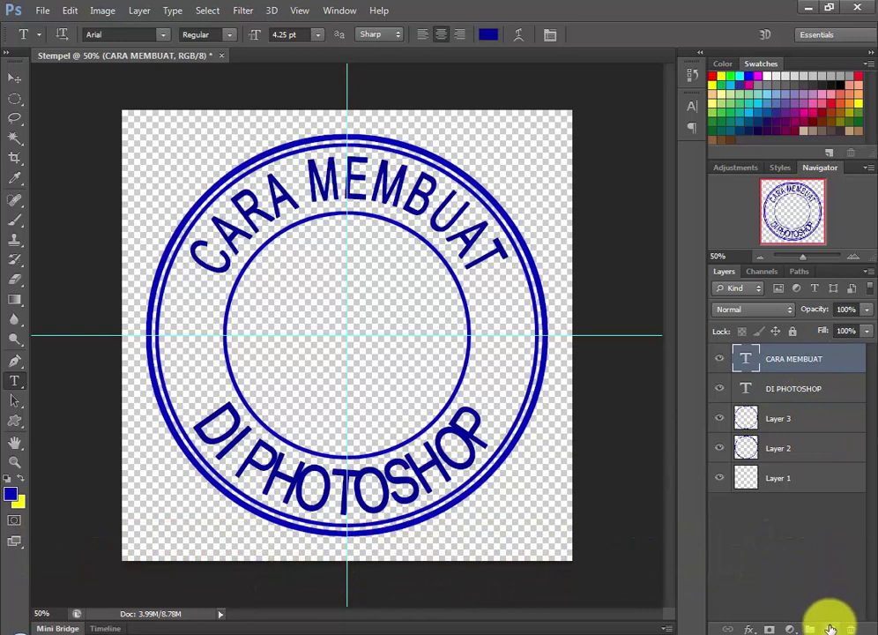
{"action": "left_click", "coordinate": [830, 629]}
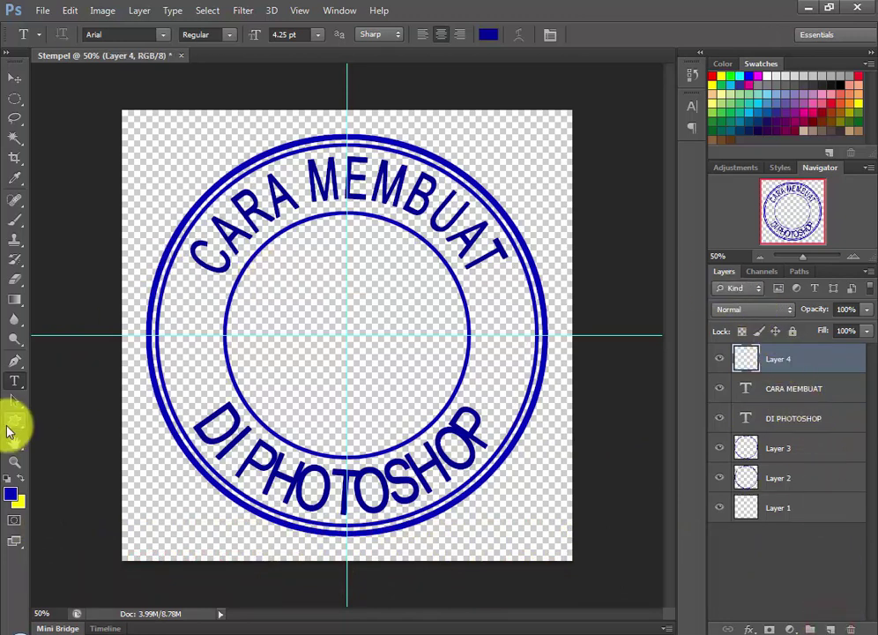
{"action": "left_click", "coordinate": [15, 420]}
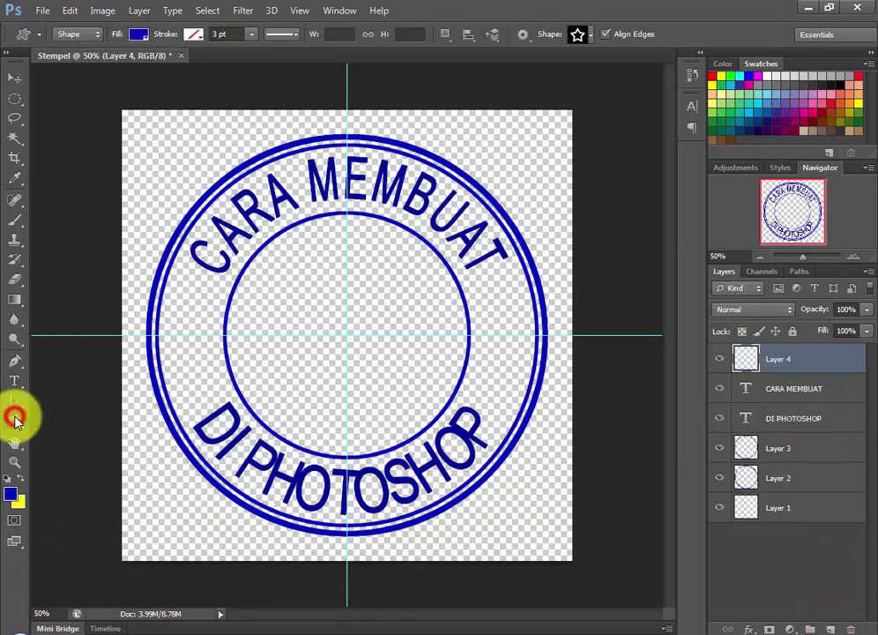
{"action": "left_click", "coordinate": [591, 34]}
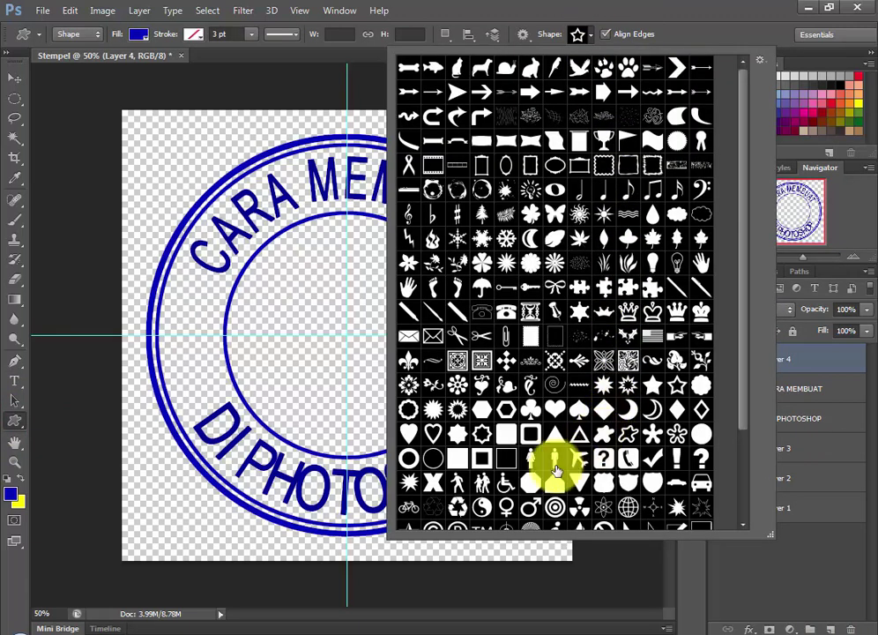
{"action": "scroll", "coordinate": [650, 419], "scroll_direction": "down", "scroll_amount": 1}
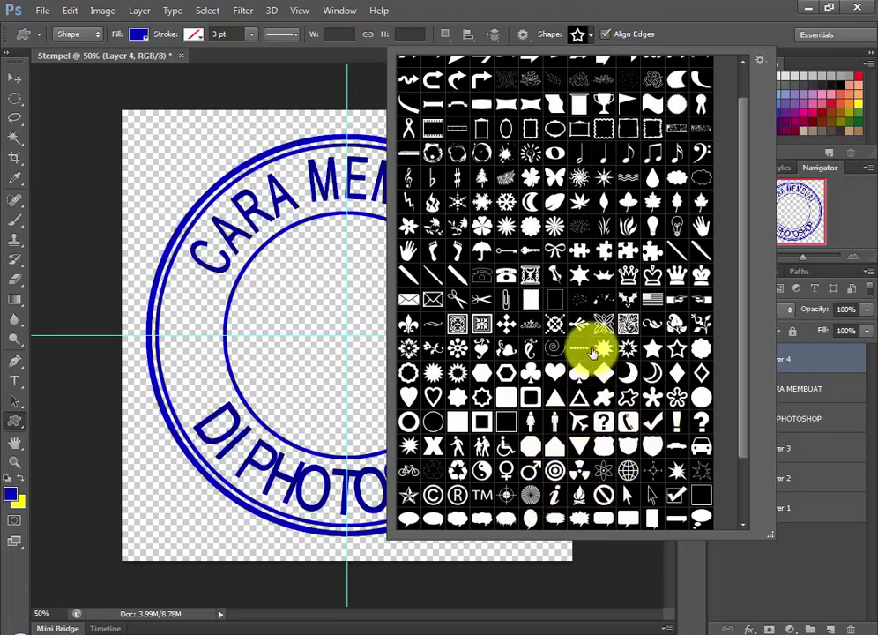
{"action": "scroll", "coordinate": [587, 349], "scroll_direction": "down", "scroll_amount": 3}
{"action": "scroll", "coordinate": [588, 352], "scroll_direction": "down", "scroll_amount": 1}
{"action": "double_click", "coordinate": [515, 474]}
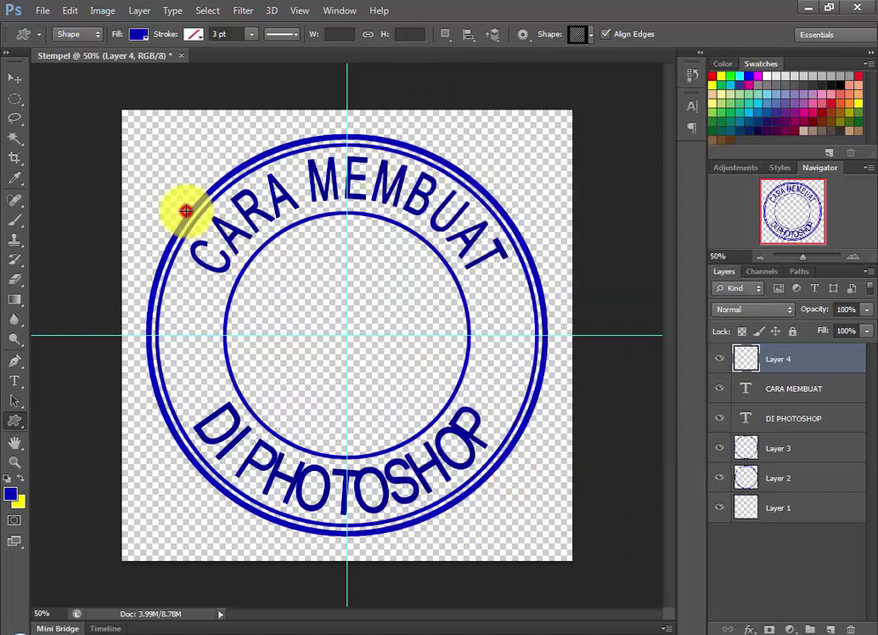
- Draw the diagonal stripe shape across the stamp and move it slightly up and right
{"action": "mouse_move", "coordinate": [186, 210]}
{"action": "left_mouse_down"}
{"action": "mouse_move", "coordinate": [304, 374]}
{"action": "mouse_move", "coordinate": [510, 513]}
{"action": "left_mouse_up"}
{"action": "left_click_drag", "start_coordinate": [513, 514], "coordinate": [501, 498]}
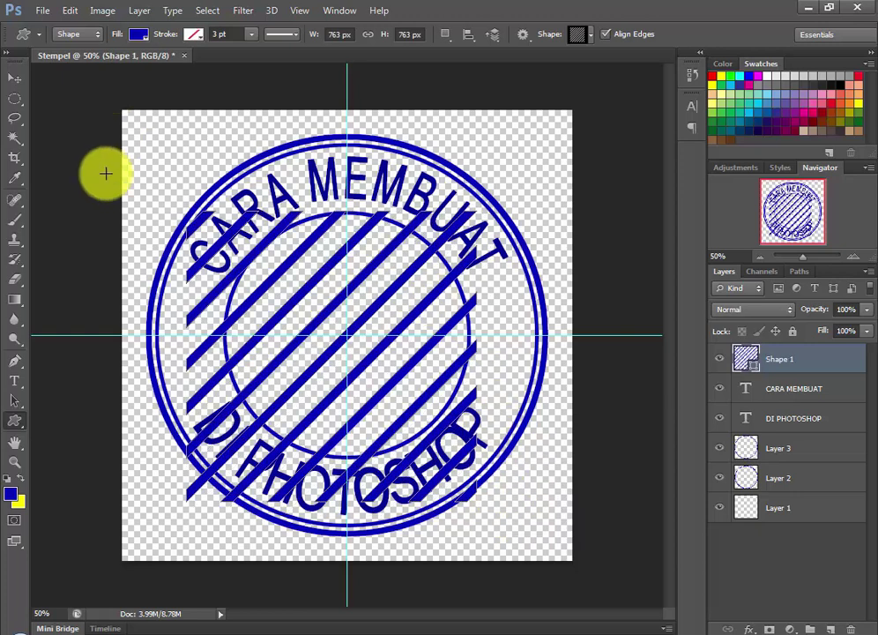
{"action": "left_click", "coordinate": [14, 78]}
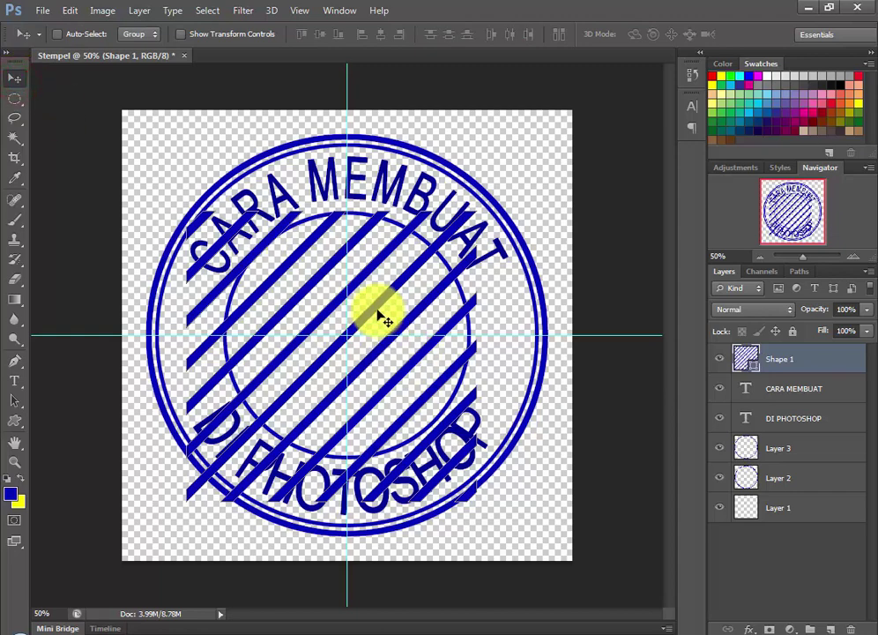
{"action": "left_click_drag", "start_coordinate": [380, 314], "coordinate": [397, 298]}
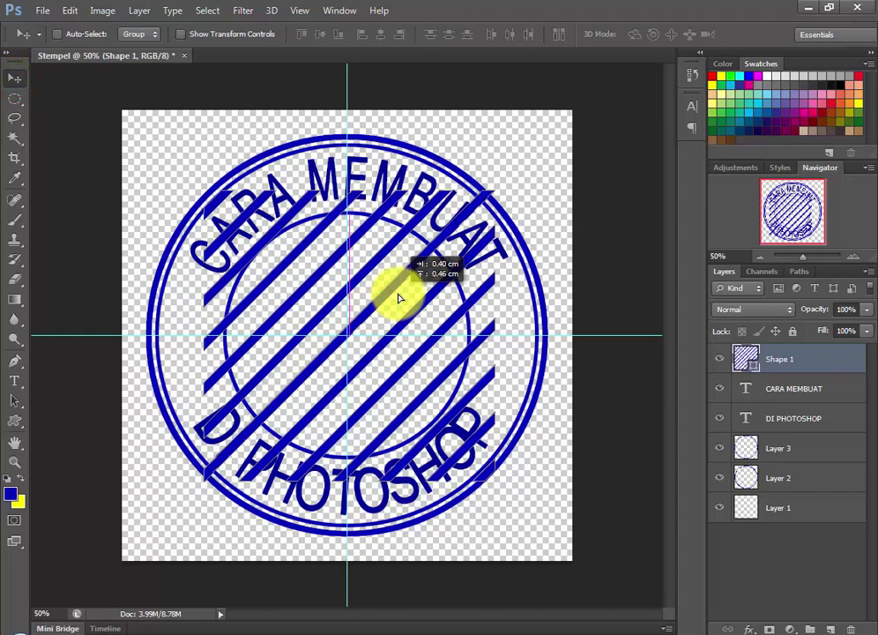
{"action": "left_click_drag", "start_coordinate": [401, 298], "coordinate": [402, 298]}
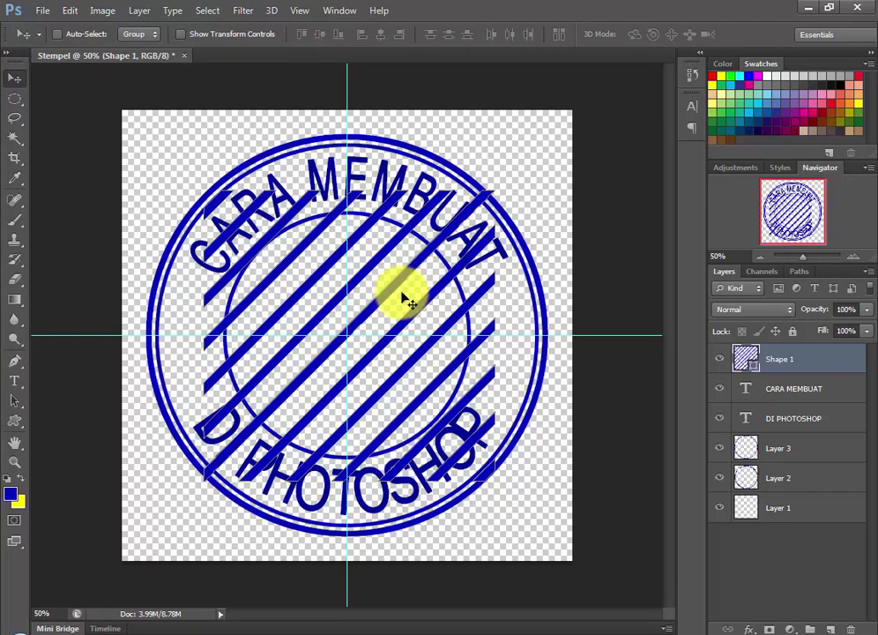
- Rasterize Shape 1, duplicate it, and merge the copy back down into Shape 1
{"action": "right_click", "coordinate": [802, 355]}
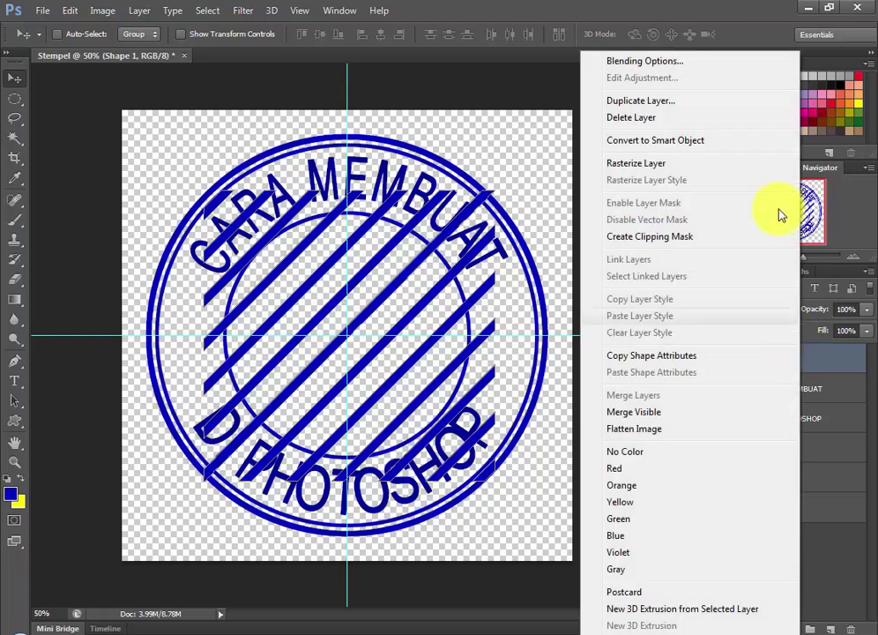
{"action": "left_click", "coordinate": [647, 162]}
{"action": "right_click", "coordinate": [808, 359]}
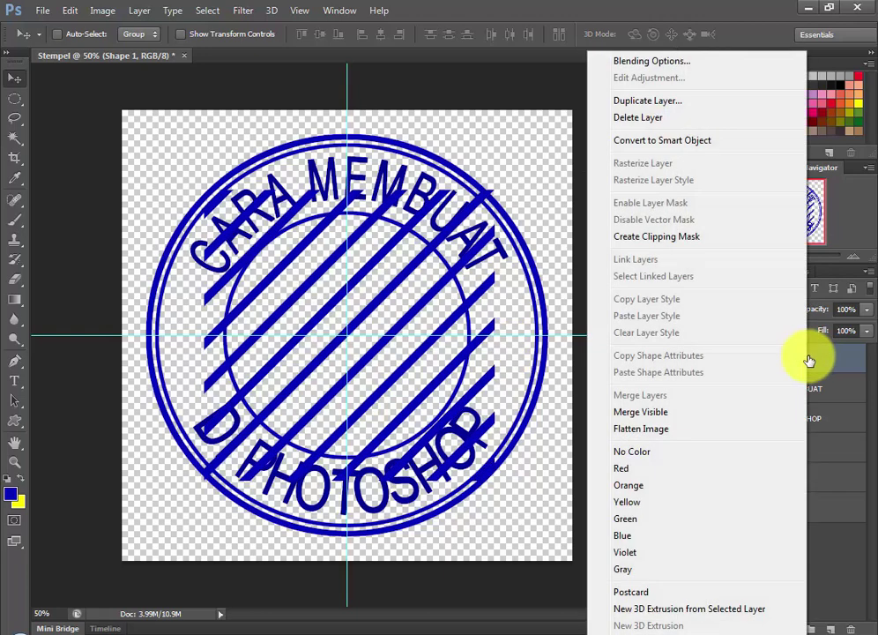
{"action": "left_click", "coordinate": [667, 104]}
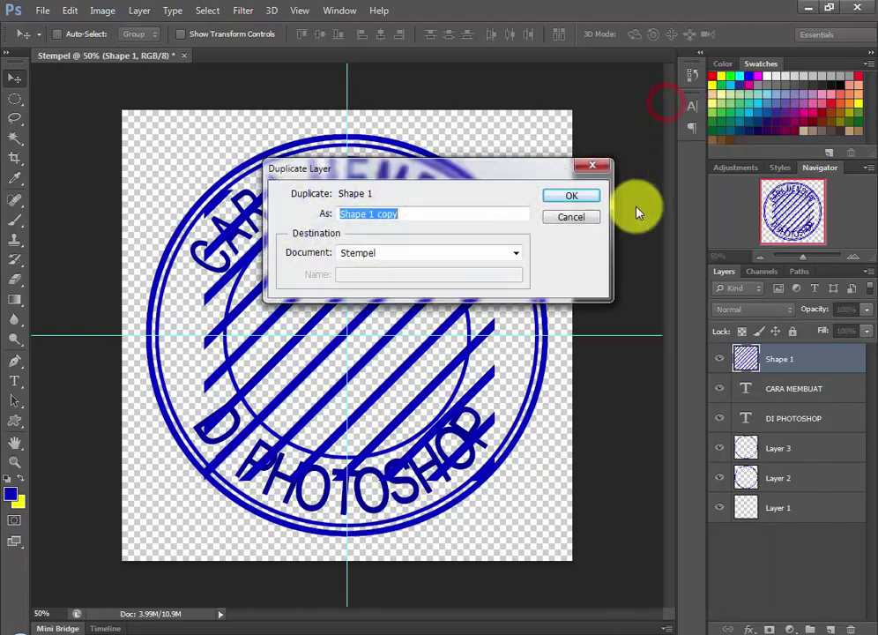
{"action": "left_click", "coordinate": [570, 196]}
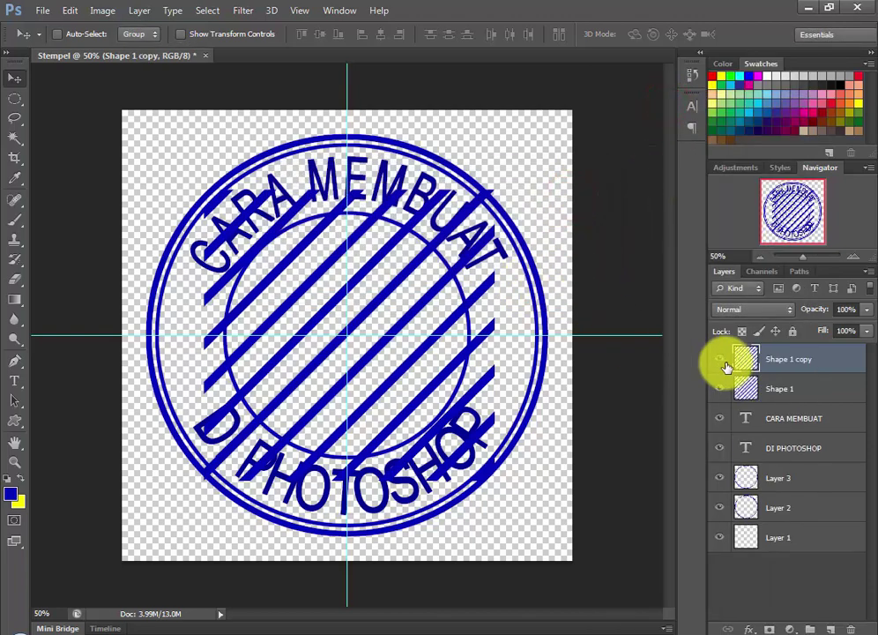
{"action": "right_click", "coordinate": [790, 360]}
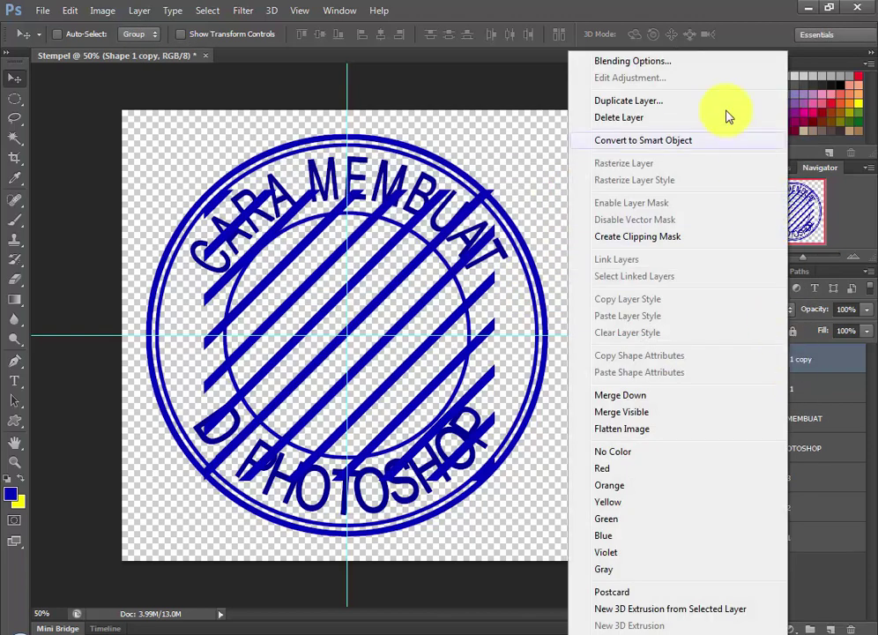
{"action": "left_click", "coordinate": [631, 394]}
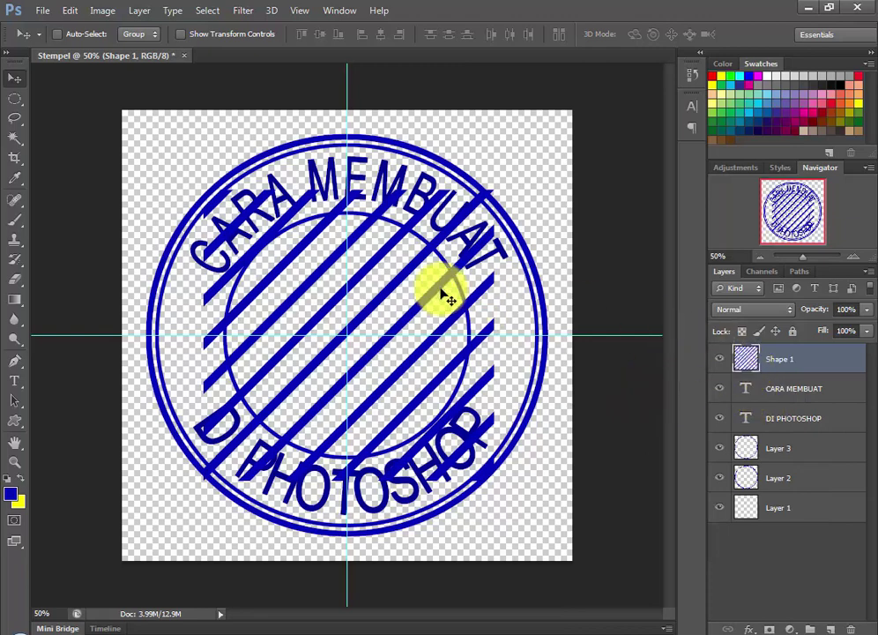
{"action": "left_click", "coordinate": [71, 10]}
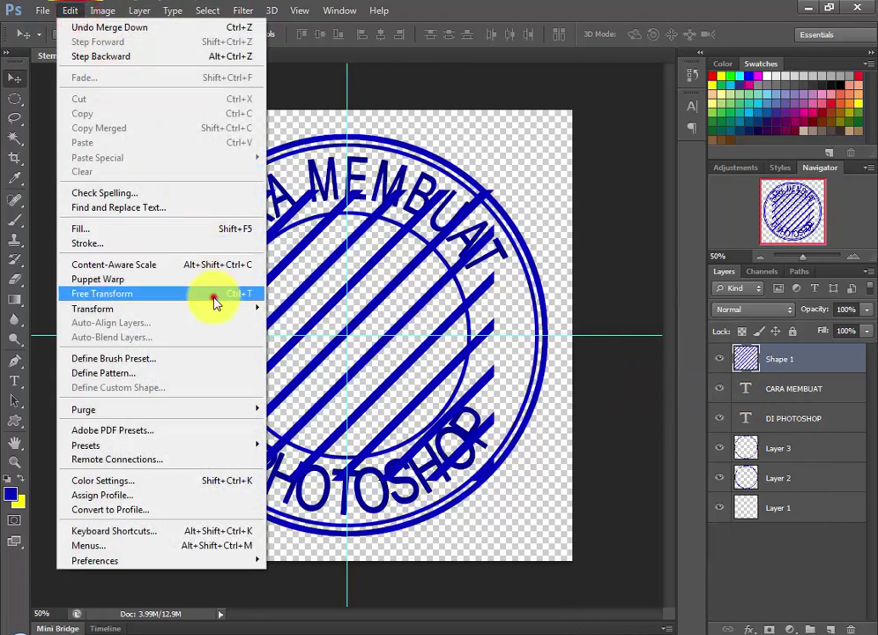
- Rotate the Shape 1 stripes about −44.8° with Free Transform so they stand vertical
{"action": "left_click", "coordinate": [211, 294]}
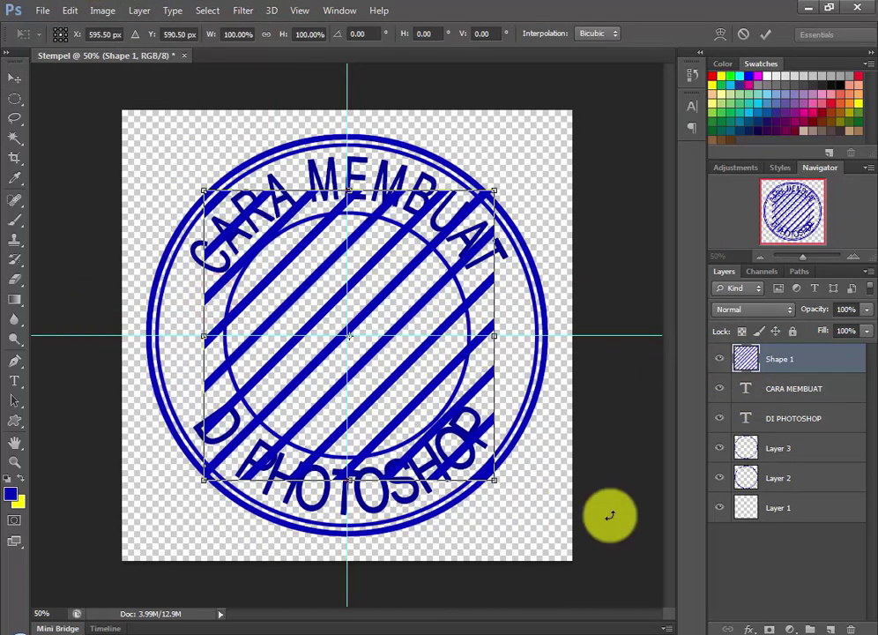
{"action": "left_click_drag", "start_coordinate": [535, 524], "coordinate": [574, 368]}
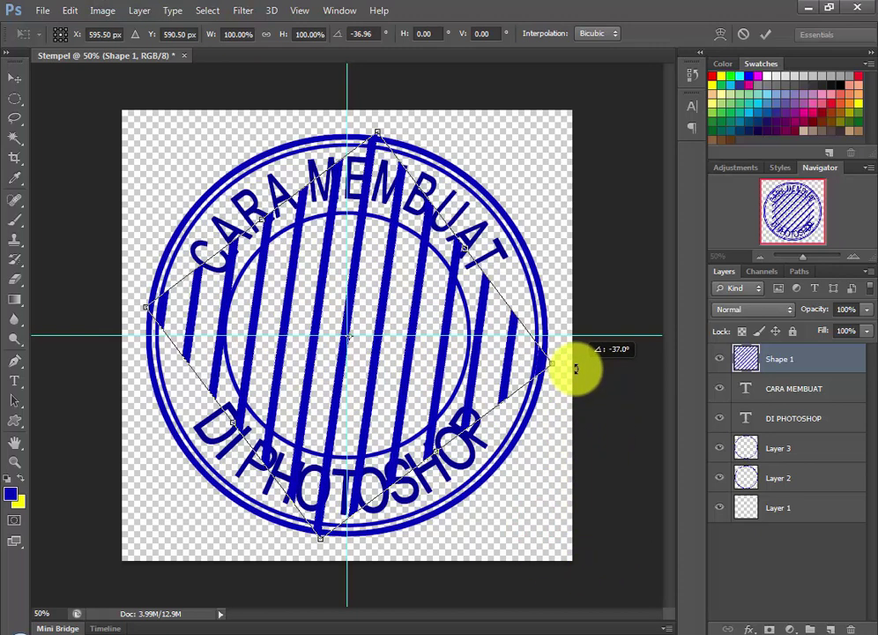
{"action": "left_click_drag", "start_coordinate": [574, 369], "coordinate": [580, 337]}
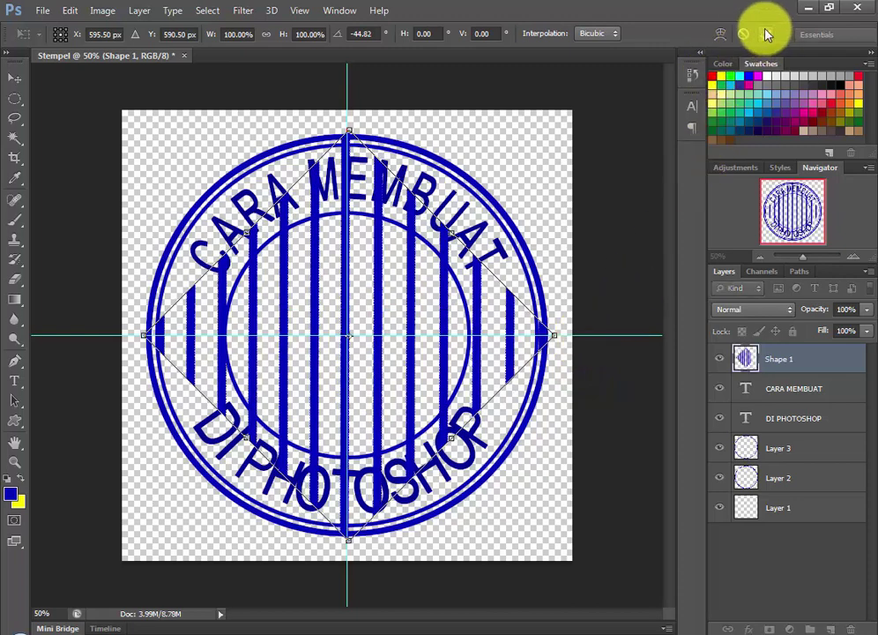
{"action": "left_click", "coordinate": [765, 34]}
{"action": "left_click", "coordinate": [693, 76]}
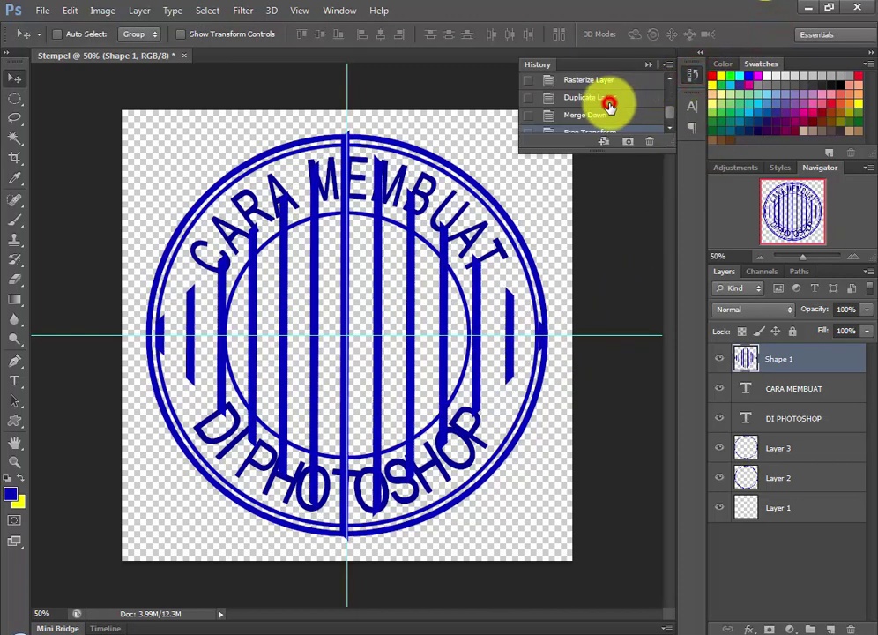
- Revert in History to the Duplicate Layer state and select the Shape 1 copy layer
{"action": "left_click", "coordinate": [608, 105]}
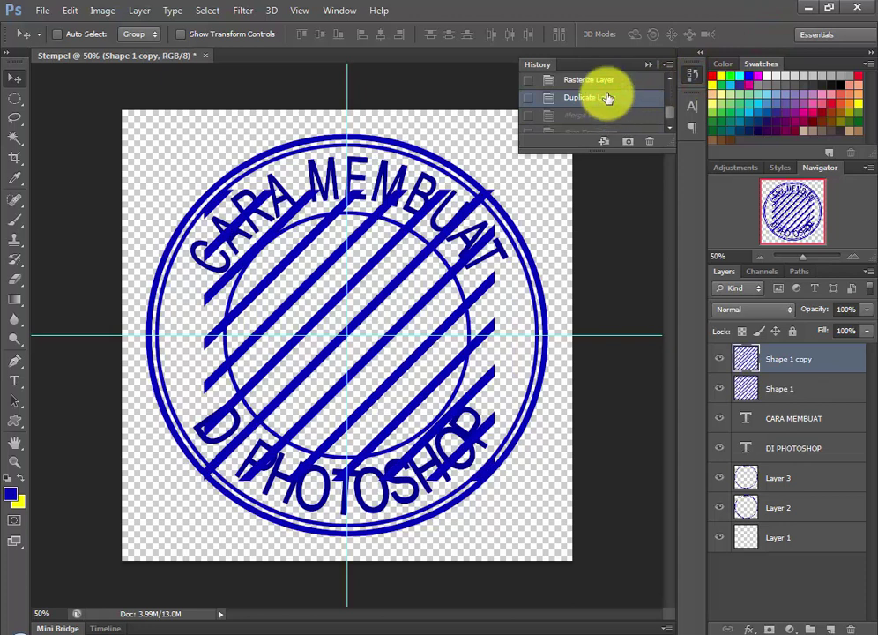
{"action": "left_click", "coordinate": [598, 81]}
{"action": "left_click", "coordinate": [648, 68]}
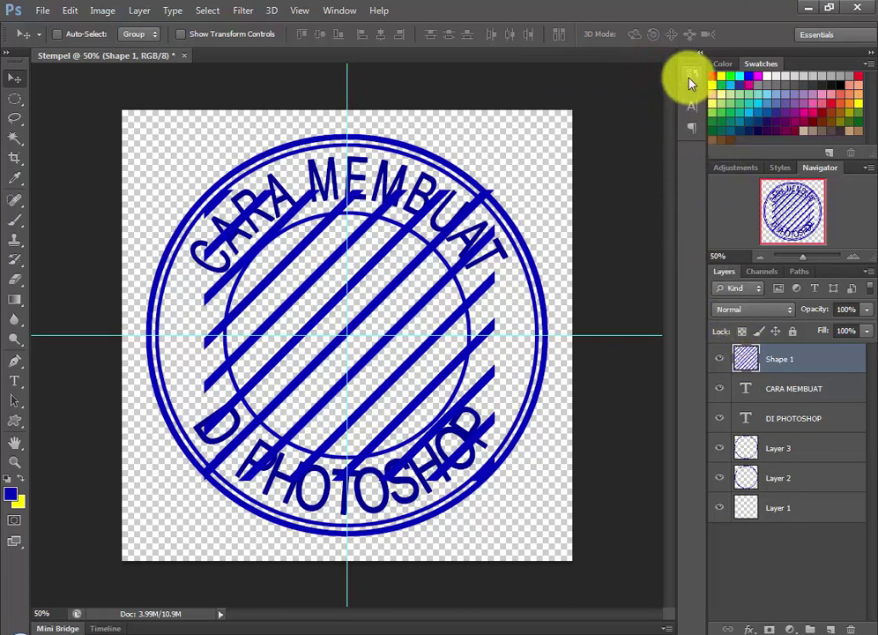
{"action": "left_click", "coordinate": [692, 74]}
{"action": "left_click", "coordinate": [600, 105]}
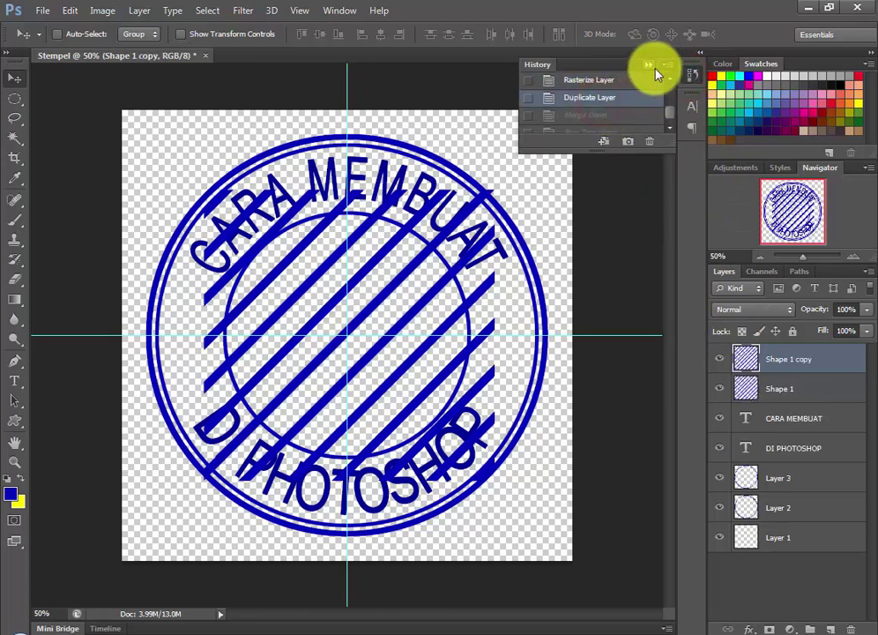
{"action": "left_click", "coordinate": [648, 64]}
{"action": "left_click", "coordinate": [793, 362]}
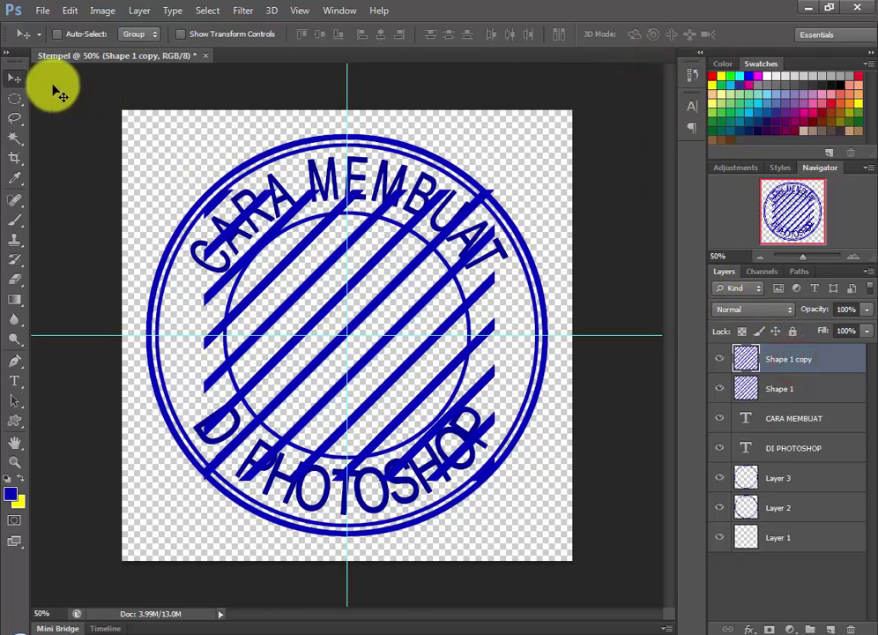
- Offset Shape 1 copy down and right so its stripes fall between the originals
{"action": "left_click", "coordinate": [364, 365]}
{"action": "left_click_drag", "start_coordinate": [365, 365], "coordinate": [374, 377]}
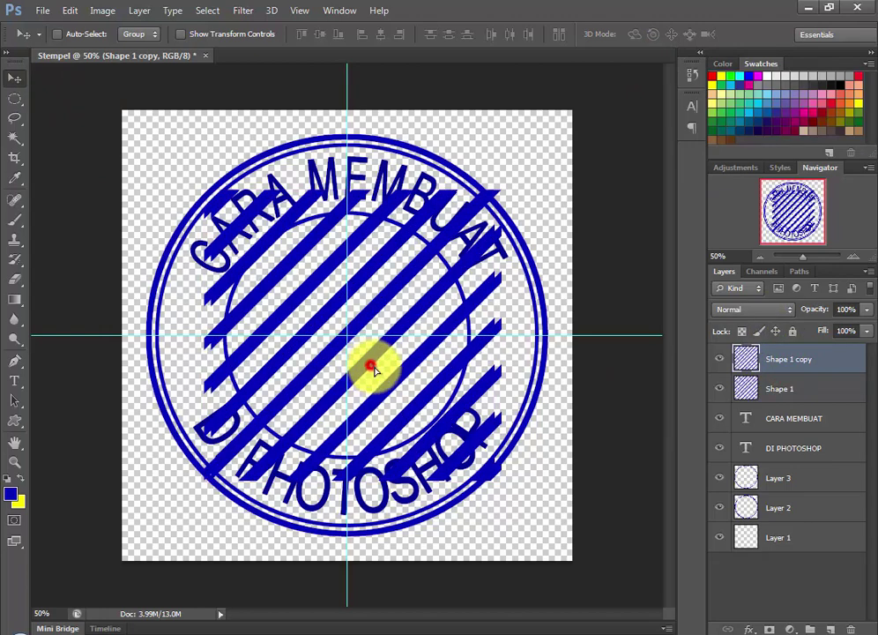
{"action": "left_click_drag", "start_coordinate": [373, 368], "coordinate": [374, 374]}
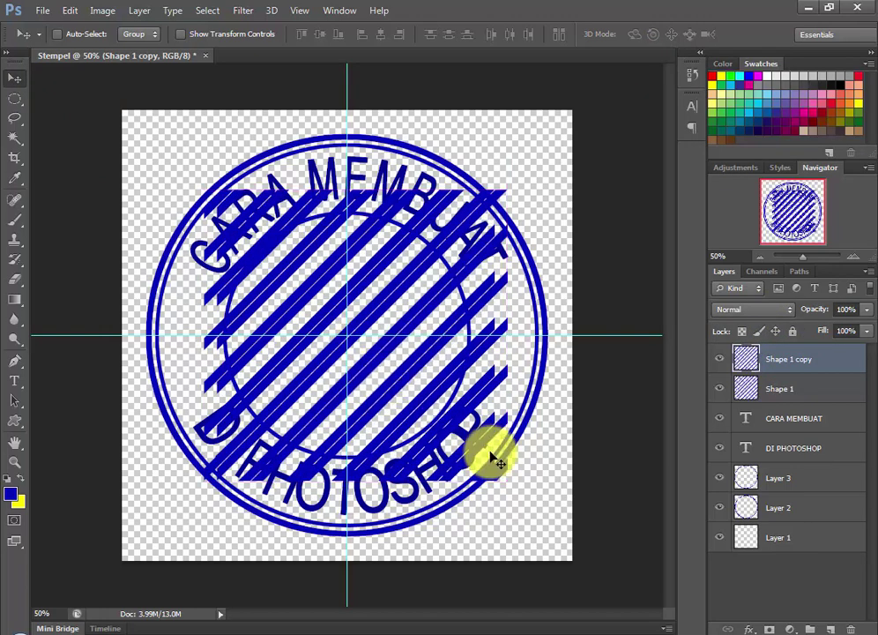
{"action": "key", "text": "Right"}
{"action": "key", "text": "Right"}
{"action": "key", "text": "Right"}
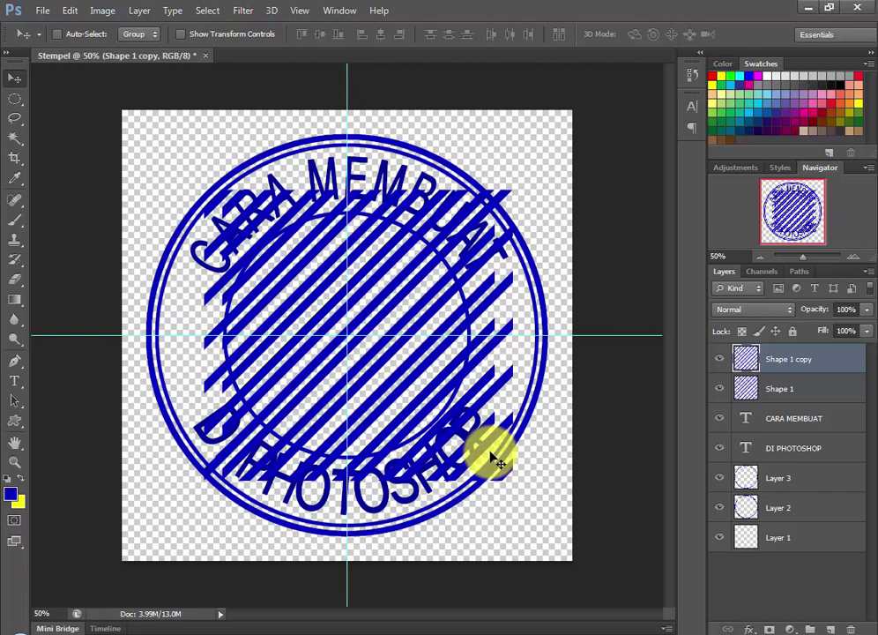
{"action": "key", "text": "Right"}
{"action": "key", "text": "Right"}
{"action": "key", "text": "Right"}
{"action": "key", "text": "Right"}
{"action": "key", "text": "Right"}
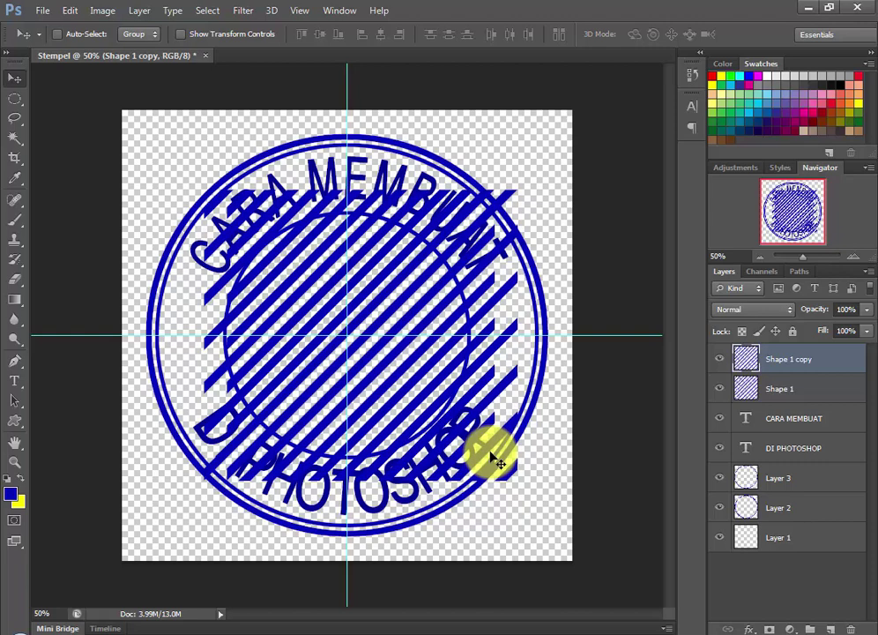
- Merge Shape 1 copy into Shape 1 and rotate the thickened stripes to about −45°
{"action": "right_click", "coordinate": [780, 358]}
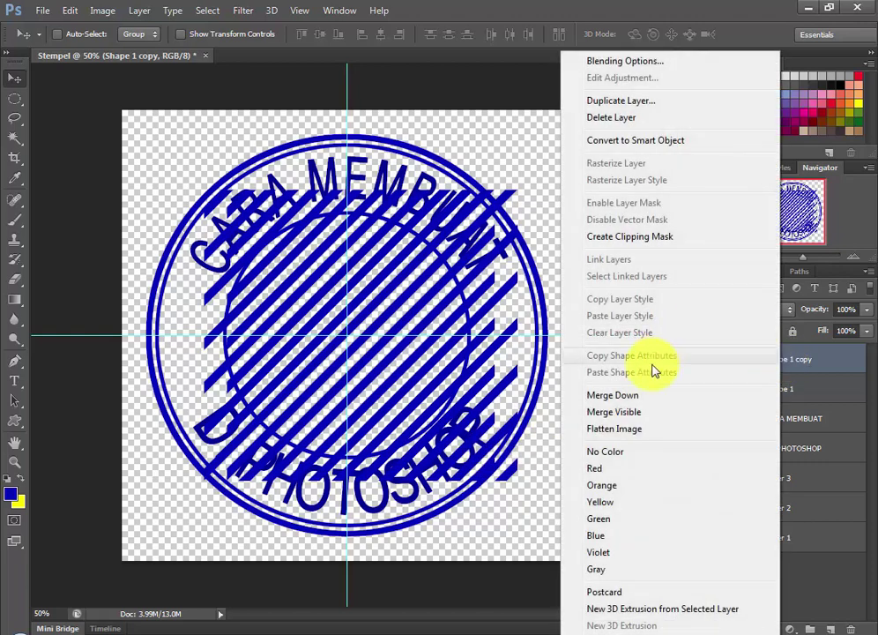
{"action": "left_click", "coordinate": [584, 397]}
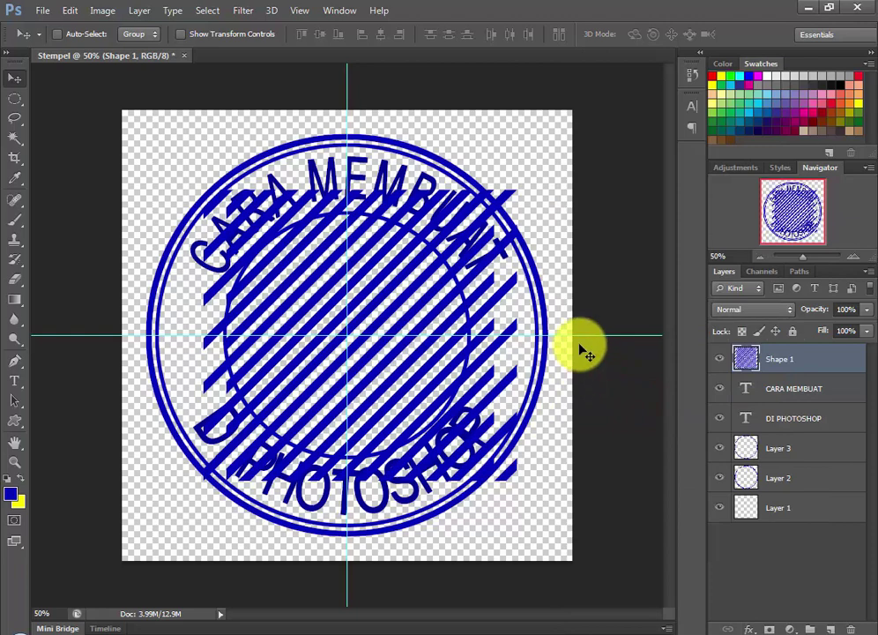
{"action": "left_click", "coordinate": [40, 14]}
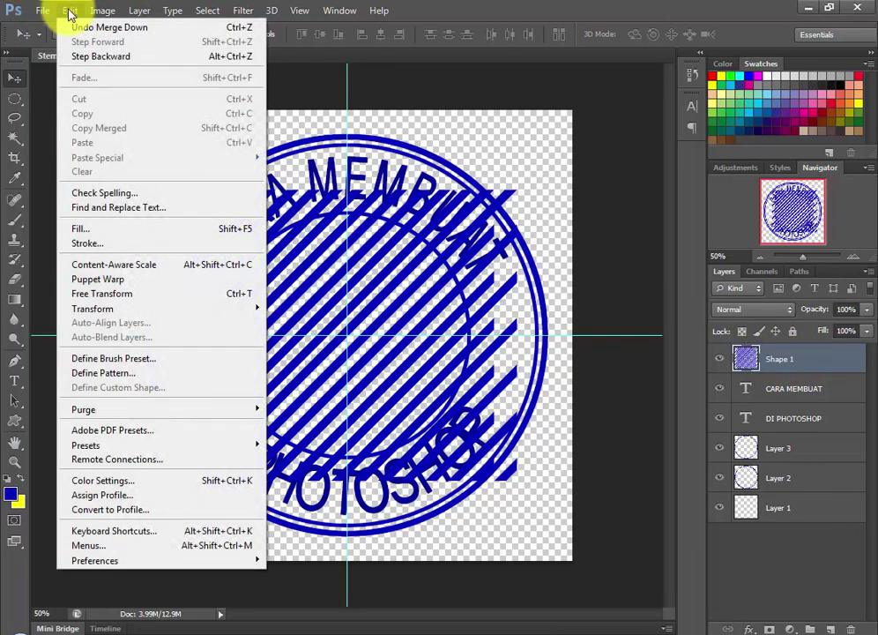
{"action": "left_click", "coordinate": [206, 292]}
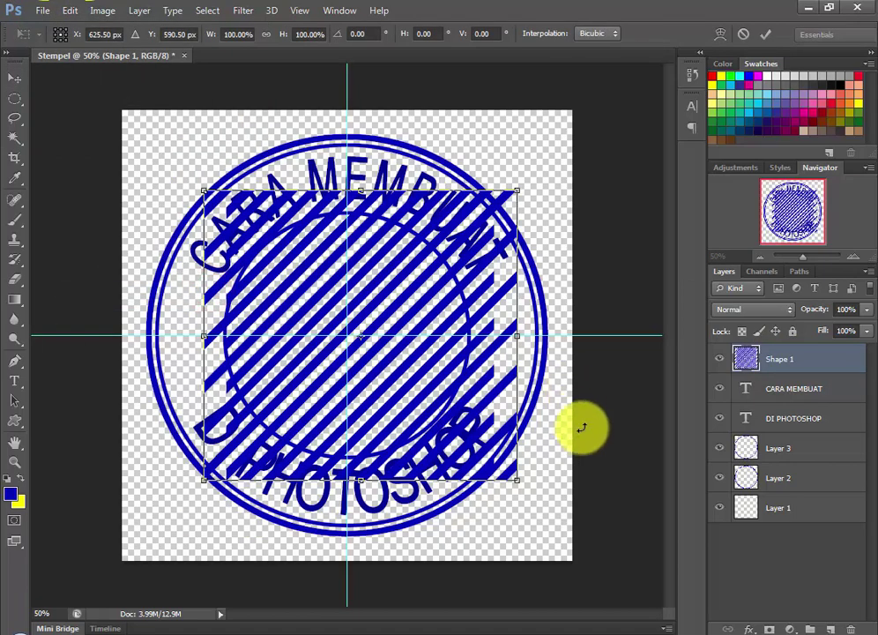
{"action": "mouse_move", "coordinate": [564, 491]}
{"action": "left_mouse_down"}
{"action": "mouse_move", "coordinate": [579, 284]}
{"action": "mouse_move", "coordinate": [596, 303]}
{"action": "left_mouse_up"}
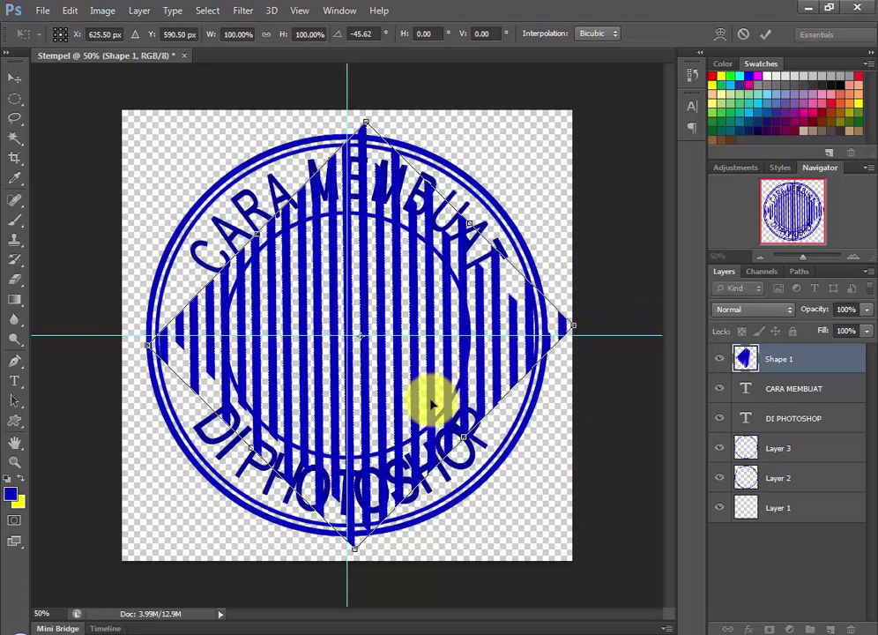
{"action": "left_click_drag", "start_coordinate": [427, 402], "coordinate": [422, 404]}
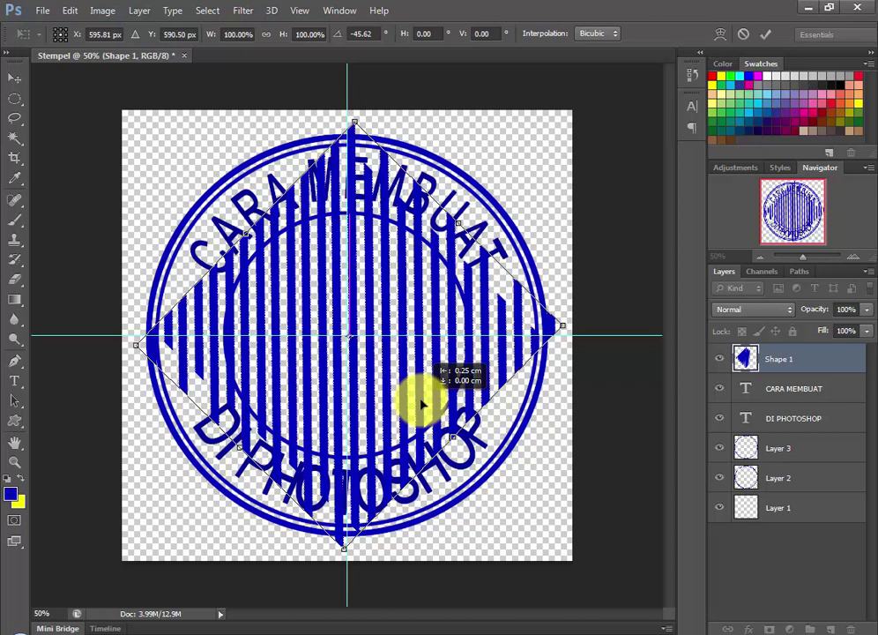
{"action": "left_click", "coordinate": [618, 318]}
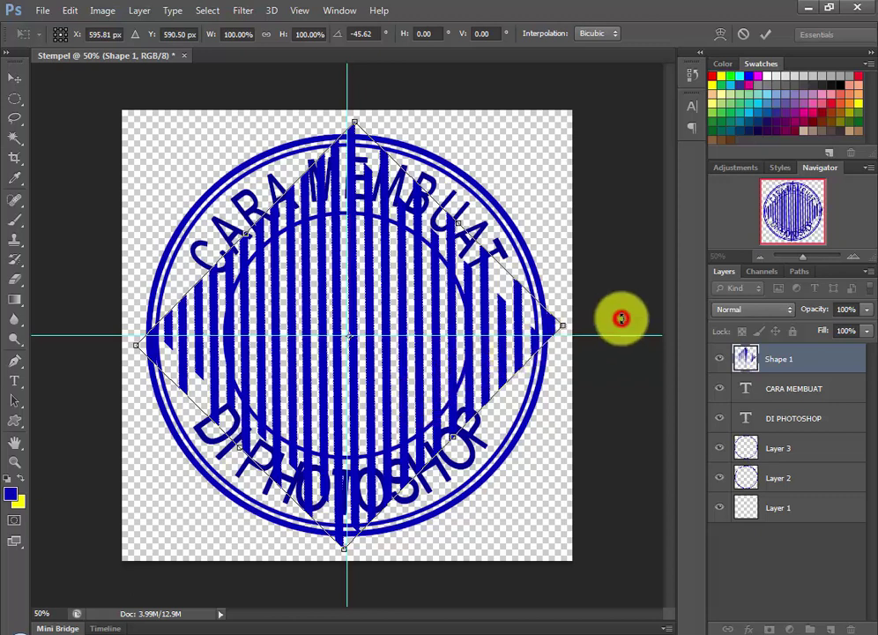
{"action": "left_click_drag", "start_coordinate": [622, 319], "coordinate": [625, 323]}
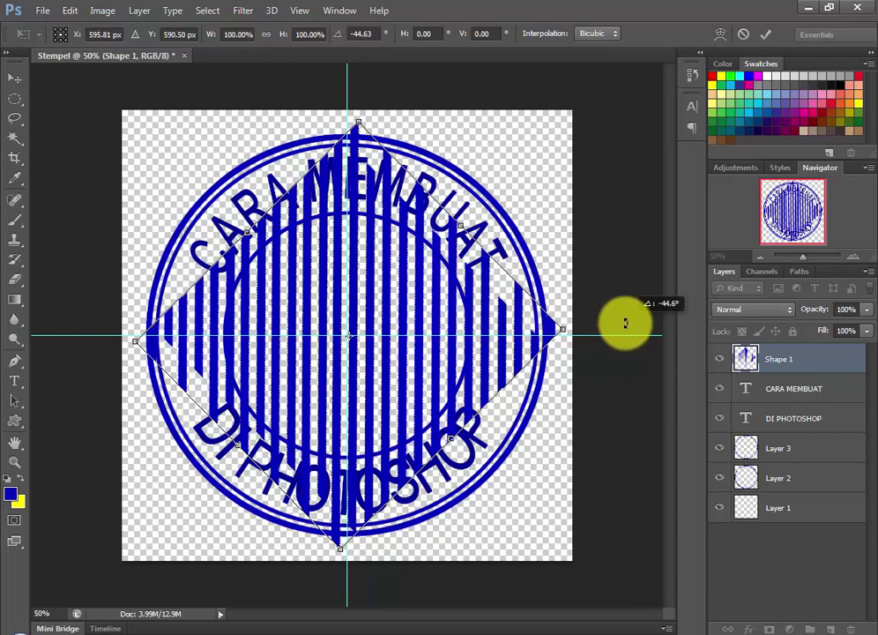
{"action": "left_click_drag", "start_coordinate": [624, 323], "coordinate": [625, 321]}
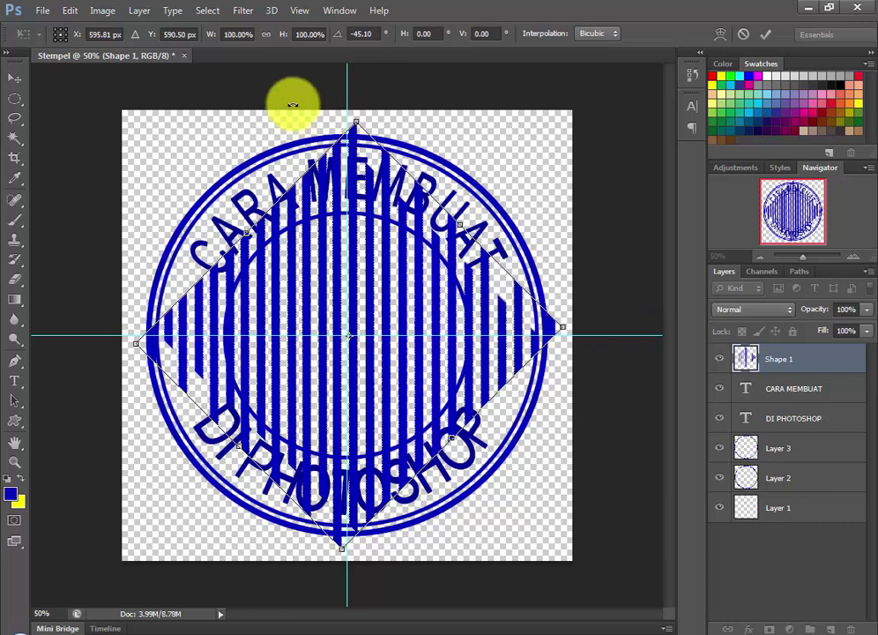
{"action": "left_click", "coordinate": [769, 34]}
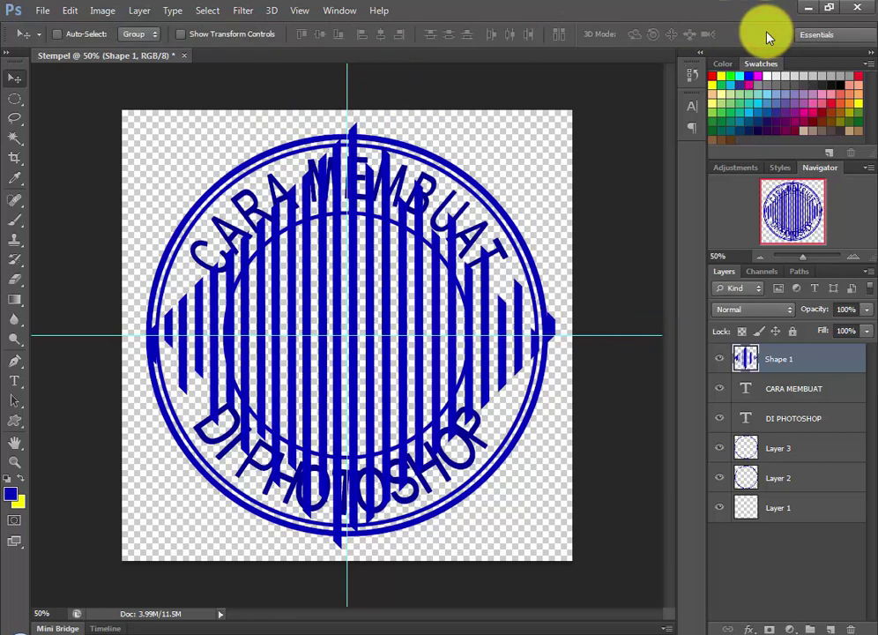
- On Layer 3, select everything outside the inner circle using the Magic Wand and Select Inverse
{"action": "left_click", "coordinate": [802, 447]}
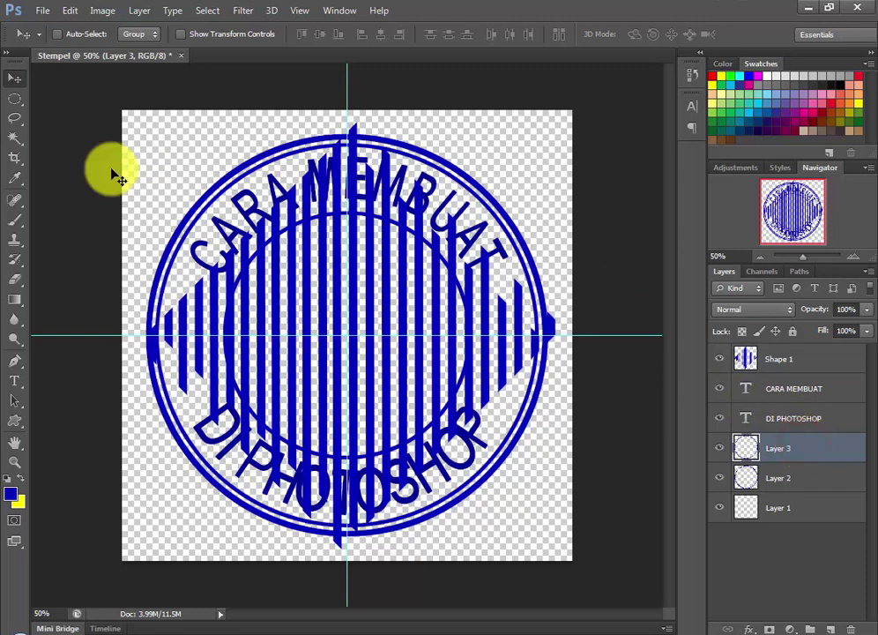
{"action": "left_click", "coordinate": [13, 138]}
{"action": "left_click", "coordinate": [290, 385]}
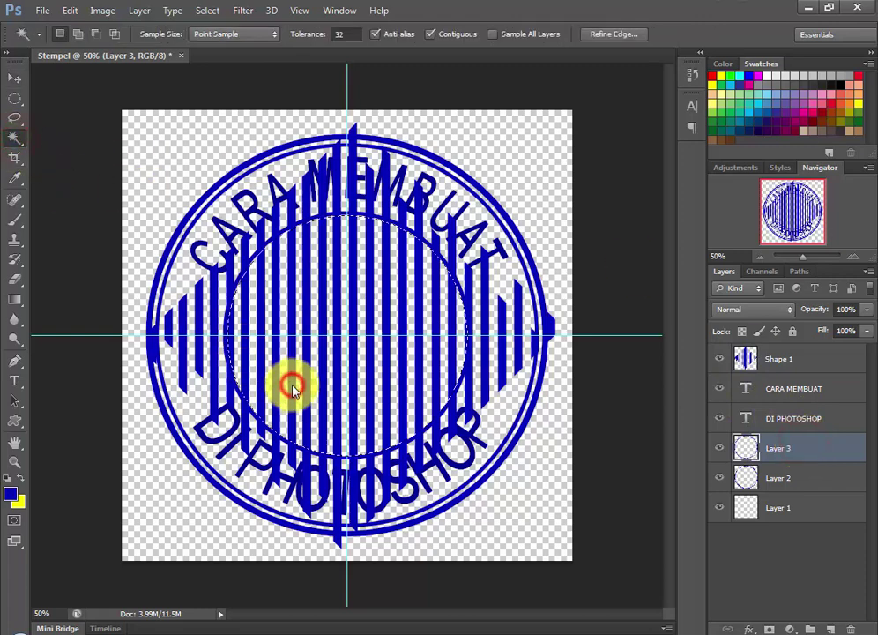
{"action": "left_click", "coordinate": [14, 98]}
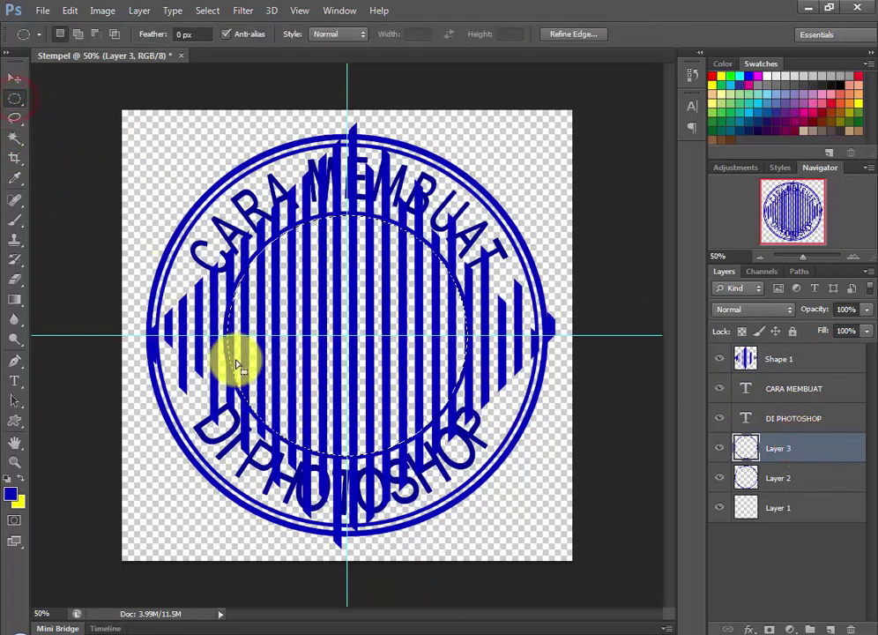
{"action": "right_click", "coordinate": [278, 374]}
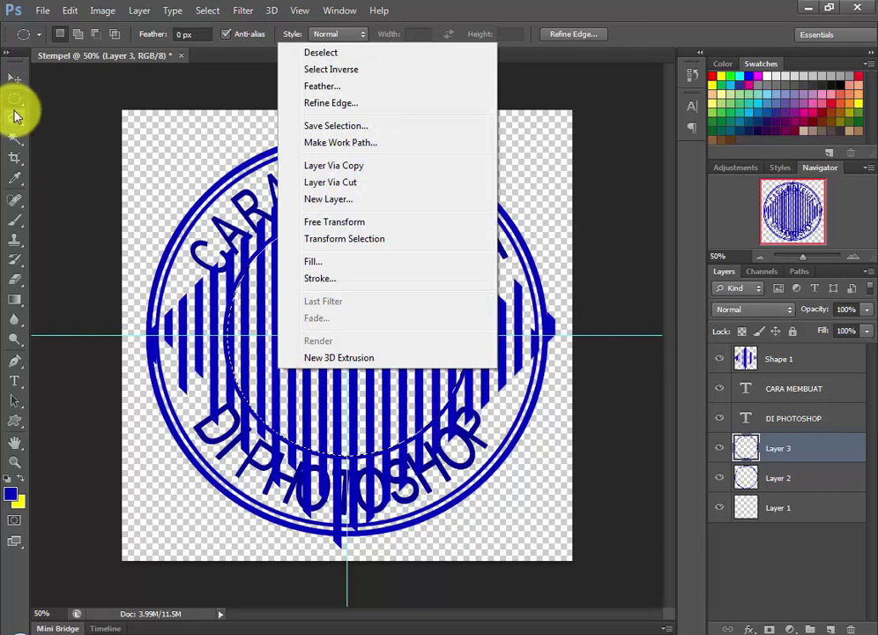
{"action": "left_click", "coordinate": [17, 136]}
{"action": "left_click", "coordinate": [20, 141]}
{"action": "right_click", "coordinate": [283, 397]}
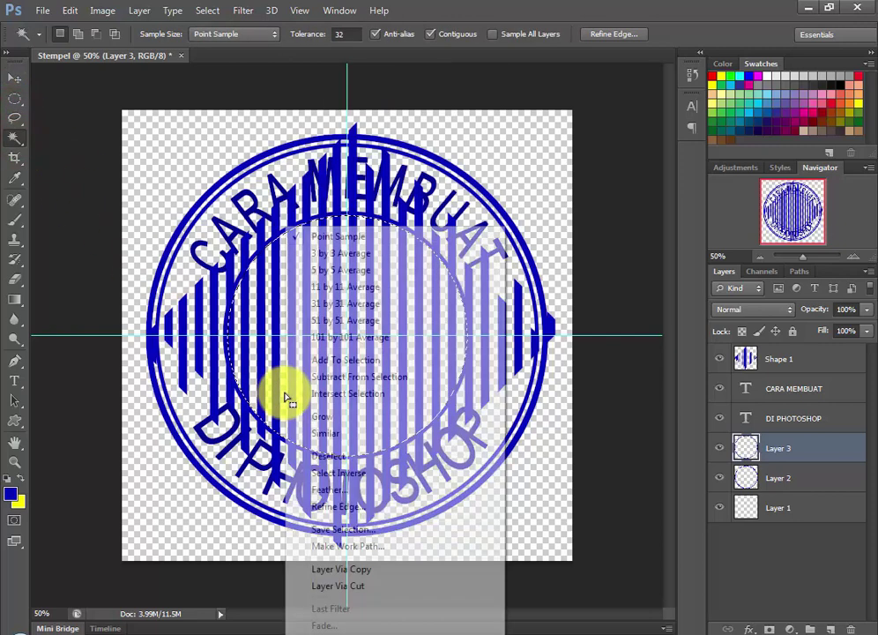
{"action": "left_click", "coordinate": [368, 473]}
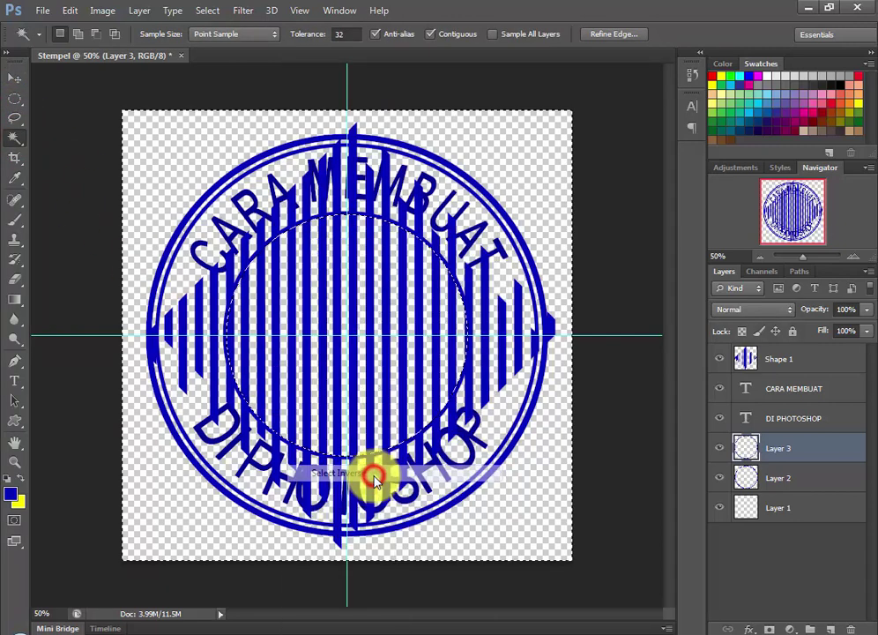
- Delete Shape 1's stripes outside the inner circle and deselect
{"action": "left_click", "coordinate": [811, 358]}
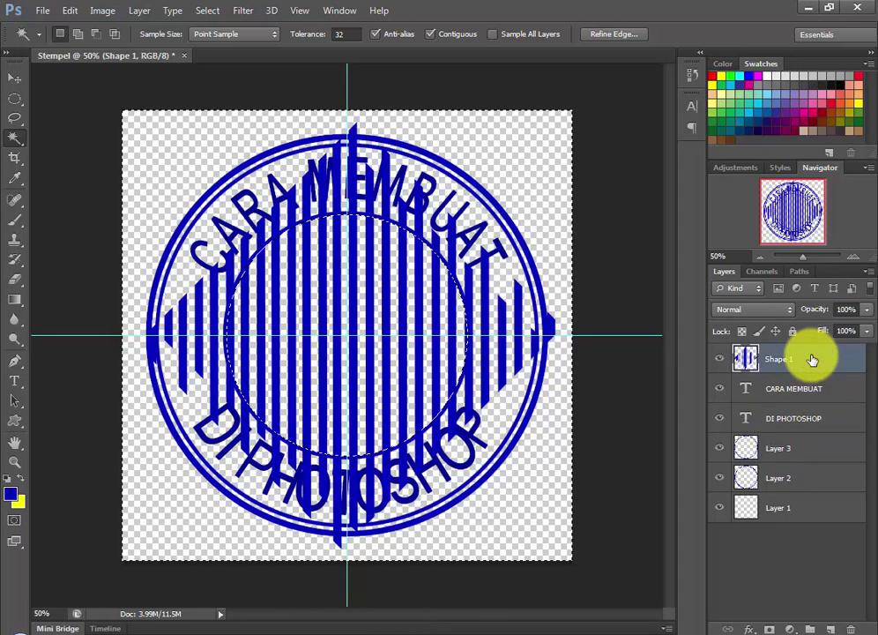
{"action": "key", "text": "Delete"}
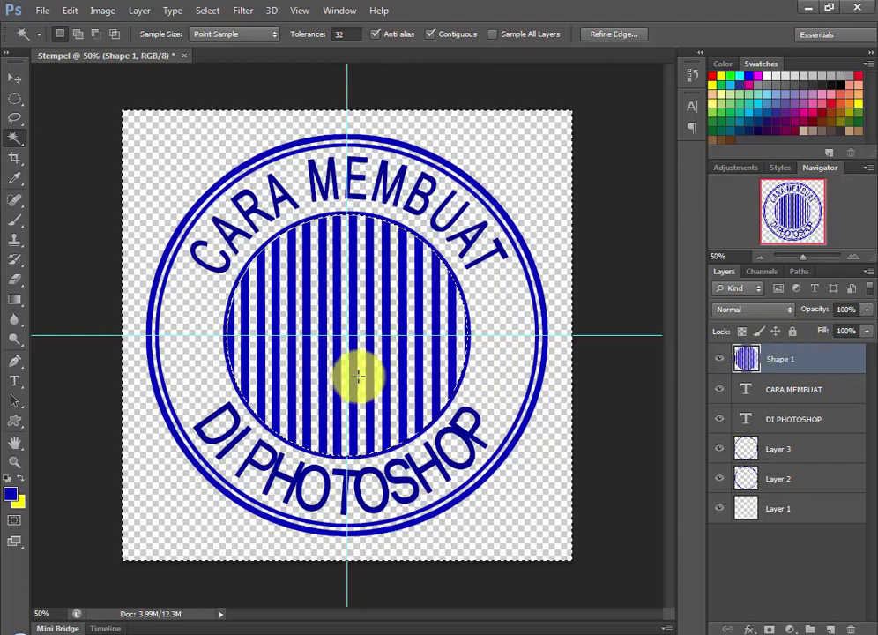
{"action": "left_click", "coordinate": [206, 10]}
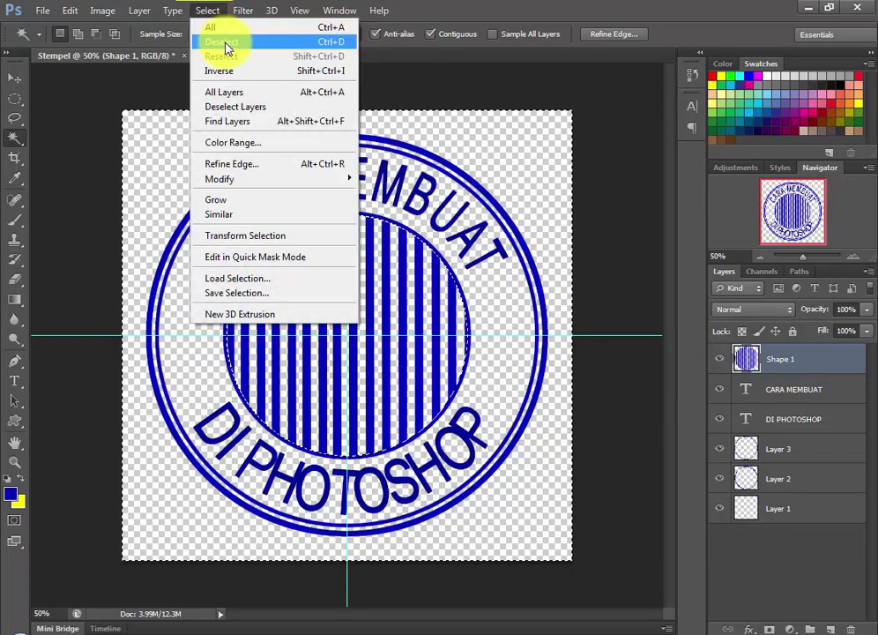
{"action": "left_click", "coordinate": [220, 41]}
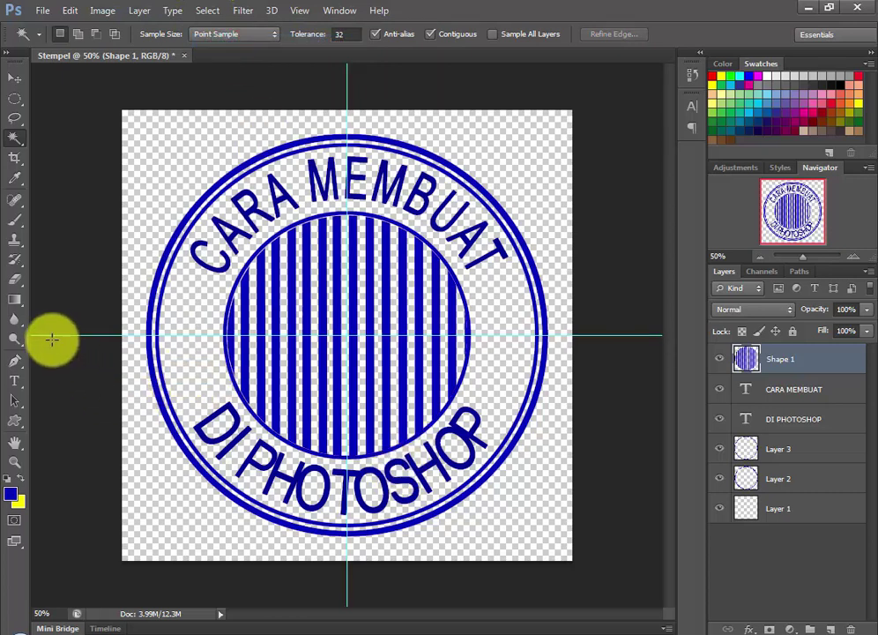
{"action": "left_click", "coordinate": [15, 99]}
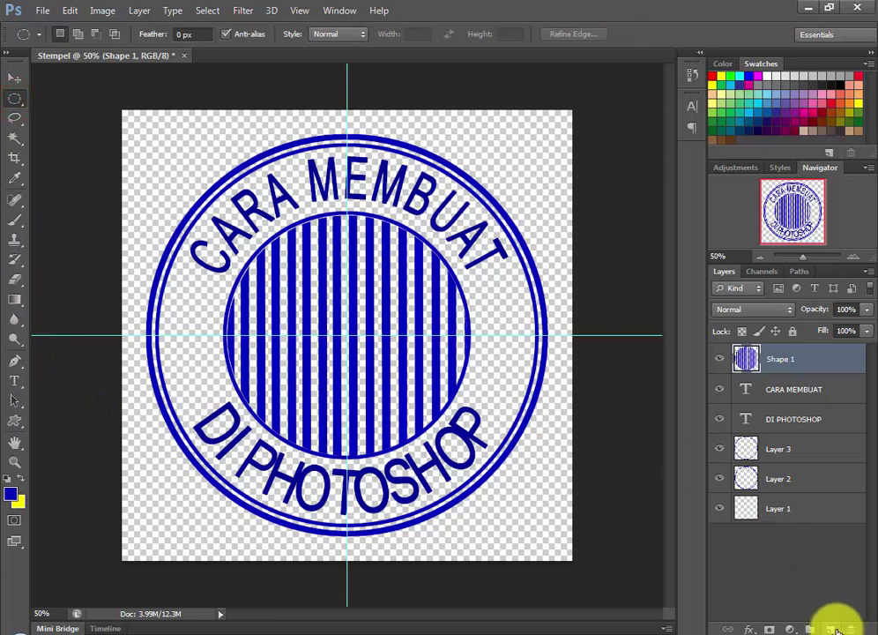
- Add a new layer and draw a circular selection about 1.68 cm wide left of centre
{"action": "left_click", "coordinate": [833, 630]}
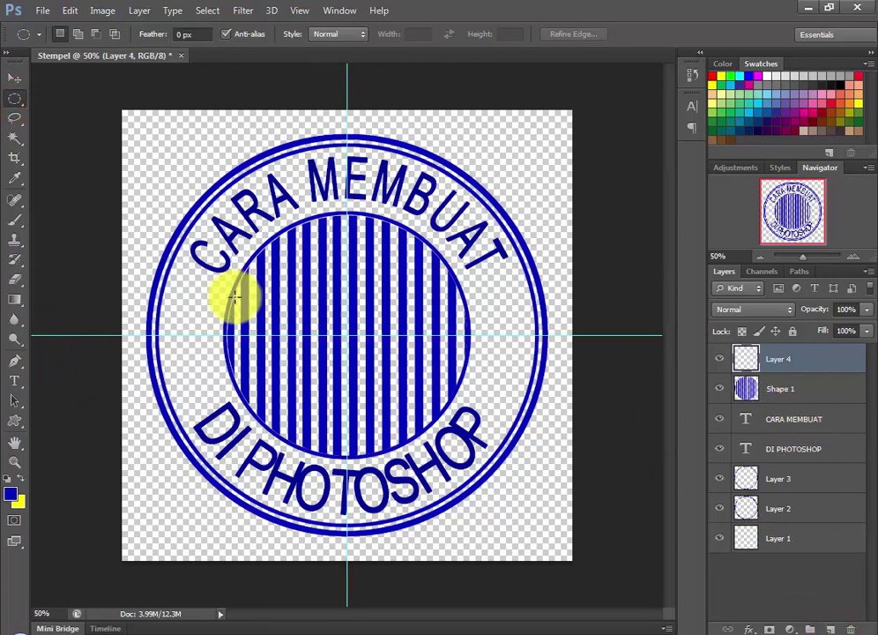
{"action": "left_click", "coordinate": [15, 99]}
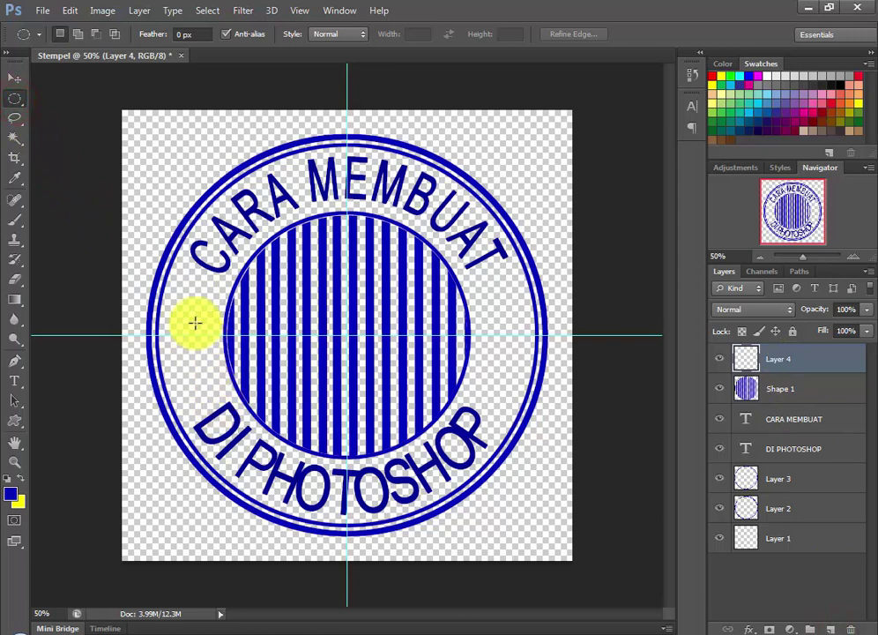
{"action": "left_click_drag", "start_coordinate": [189, 304], "coordinate": [251, 356]}
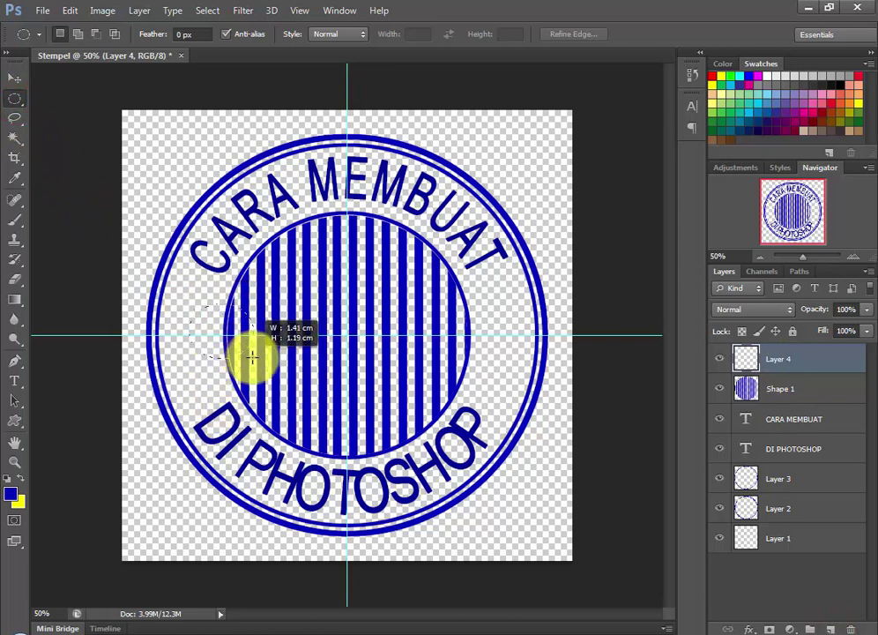
{"action": "left_click_drag", "start_coordinate": [251, 356], "coordinate": [308, 385]}
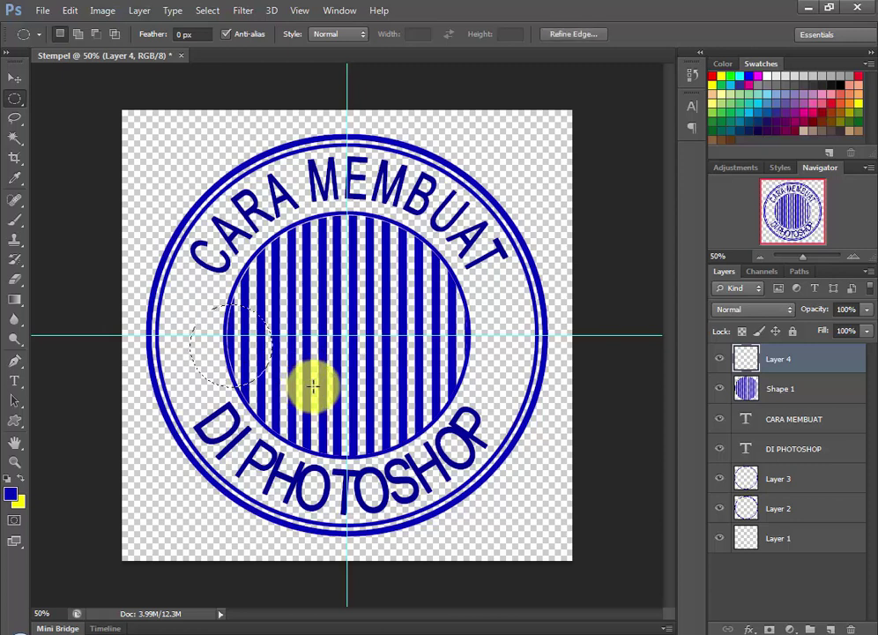
- Stroke the circle in blue, deselect, and move it left against the outer ring
{"action": "right_click", "coordinate": [243, 352]}
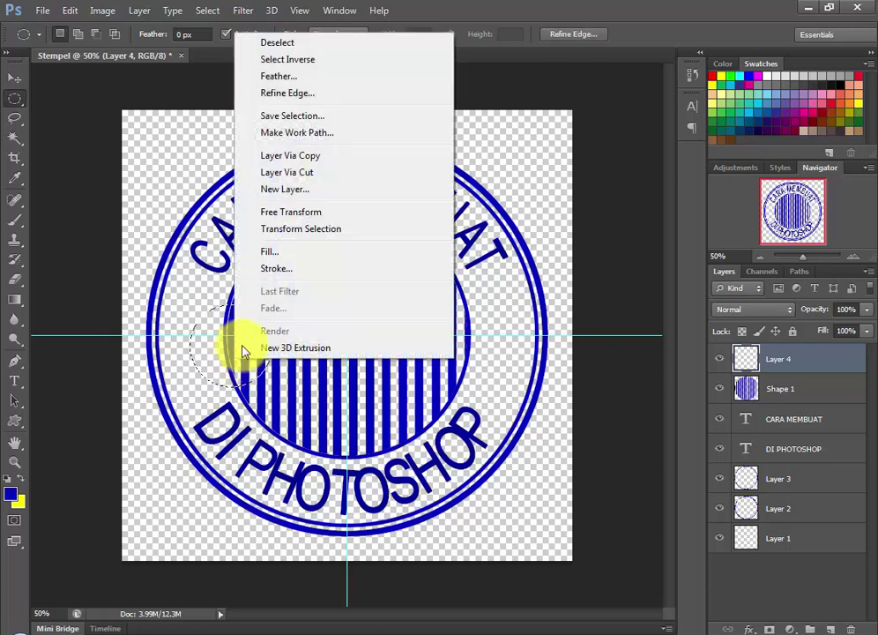
{"action": "left_click", "coordinate": [280, 268]}
{"action": "left_click", "coordinate": [522, 168]}
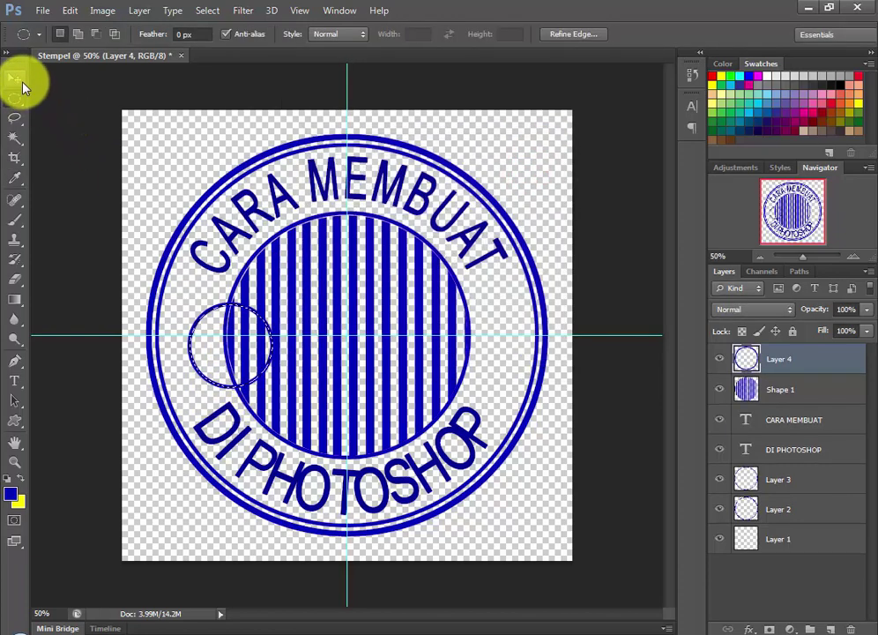
{"action": "left_click", "coordinate": [208, 11]}
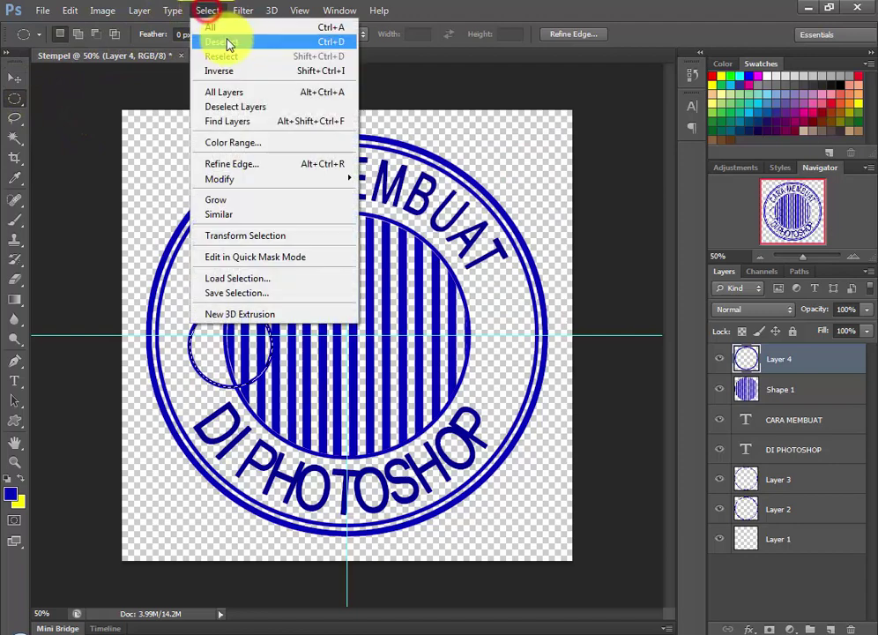
{"action": "left_click", "coordinate": [228, 44]}
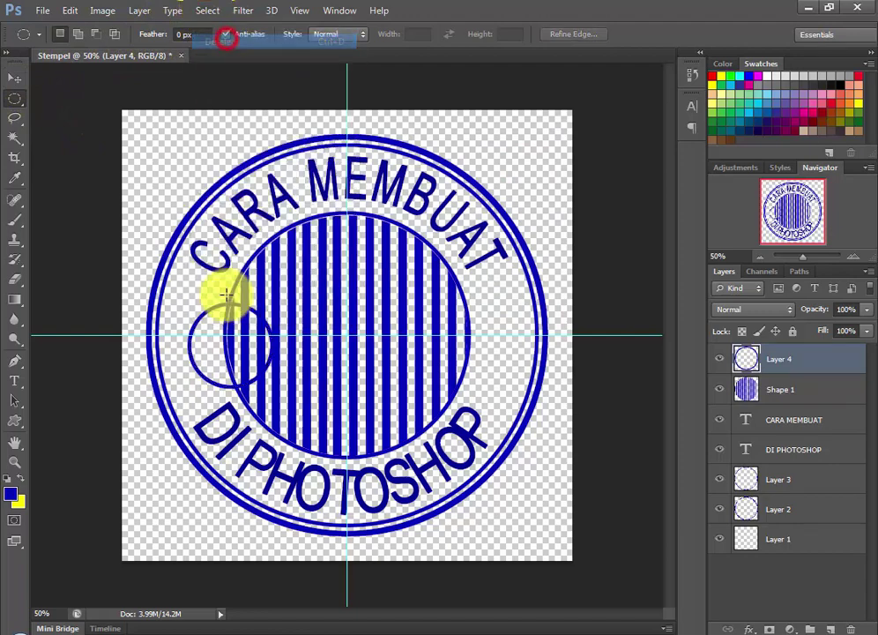
{"action": "left_click", "coordinate": [15, 77]}
{"action": "left_click_drag", "start_coordinate": [231, 363], "coordinate": [201, 364]}
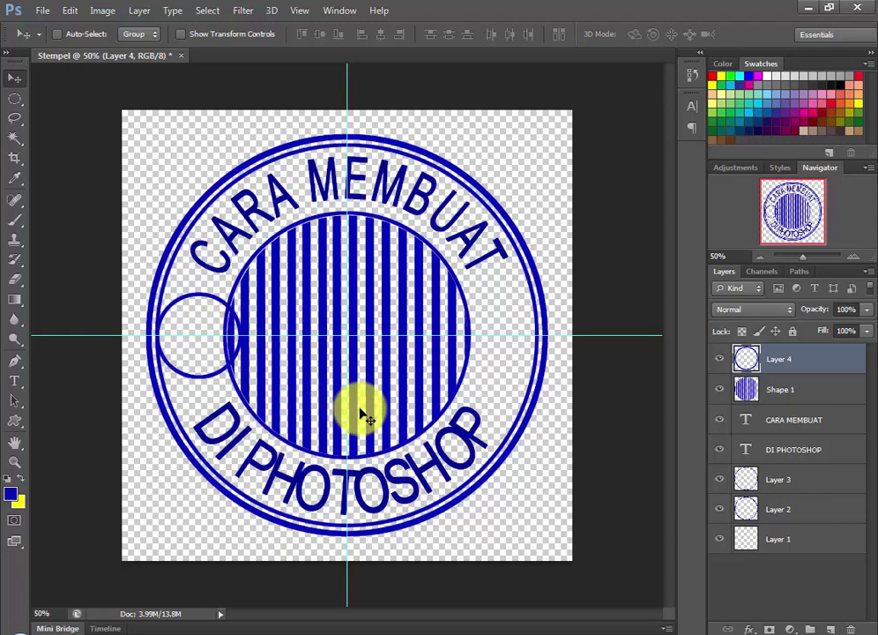
- Duplicate Layer 4 and move the copy's circle to the right side, level with the left one
{"action": "left_click", "coordinate": [811, 357]}
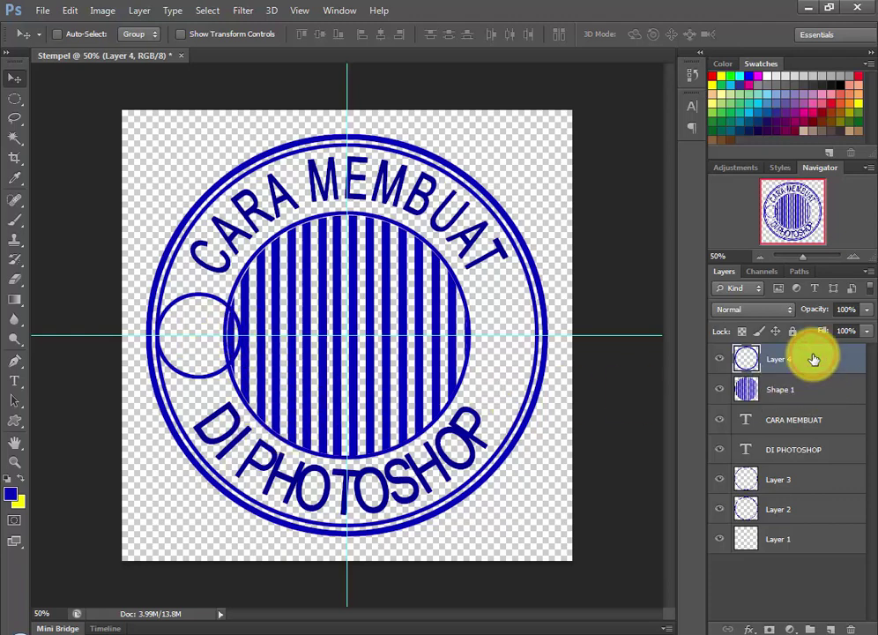
{"action": "right_click", "coordinate": [812, 357]}
{"action": "left_click", "coordinate": [683, 102]}
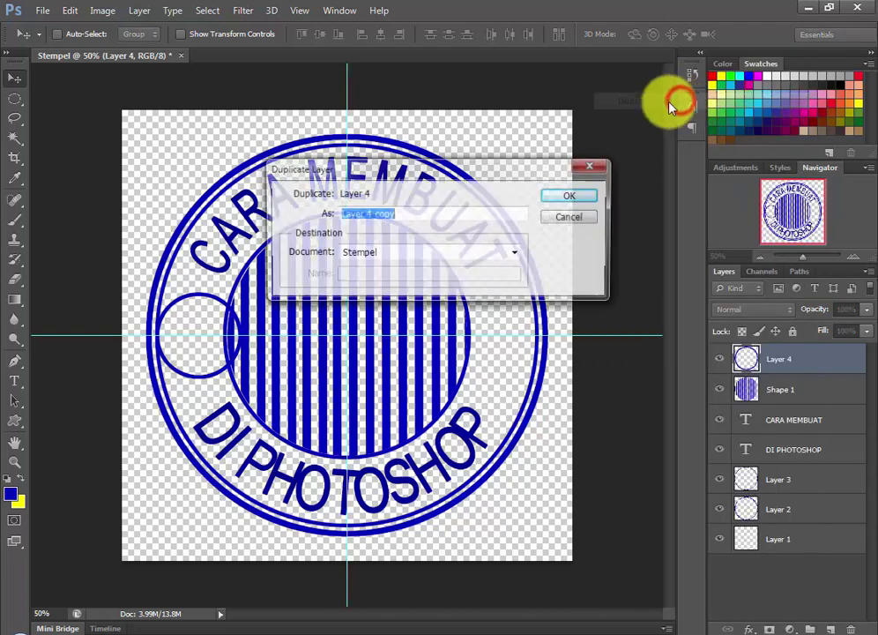
{"action": "left_click", "coordinate": [578, 194]}
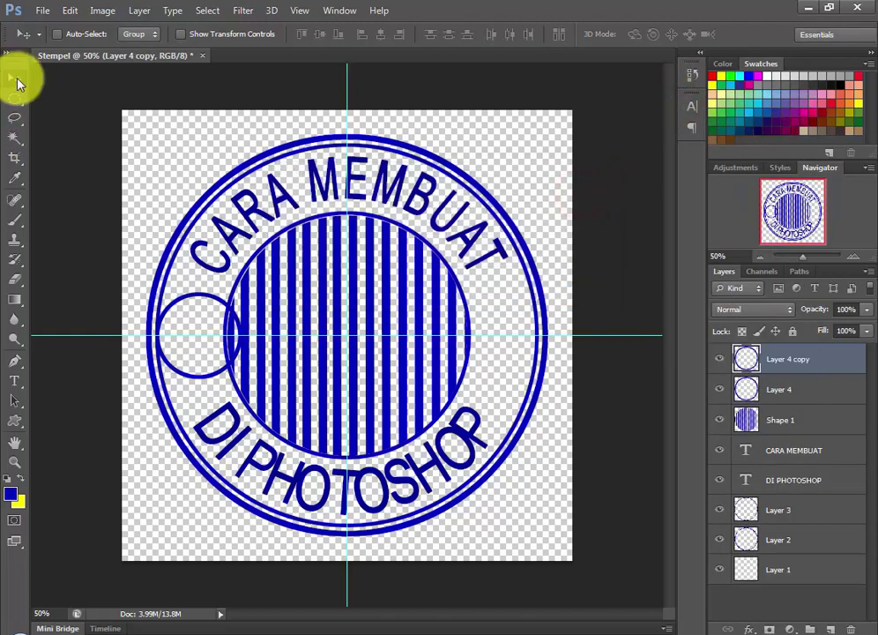
{"action": "left_click", "coordinate": [15, 79]}
{"action": "left_click_drag", "start_coordinate": [201, 347], "coordinate": [494, 350]}
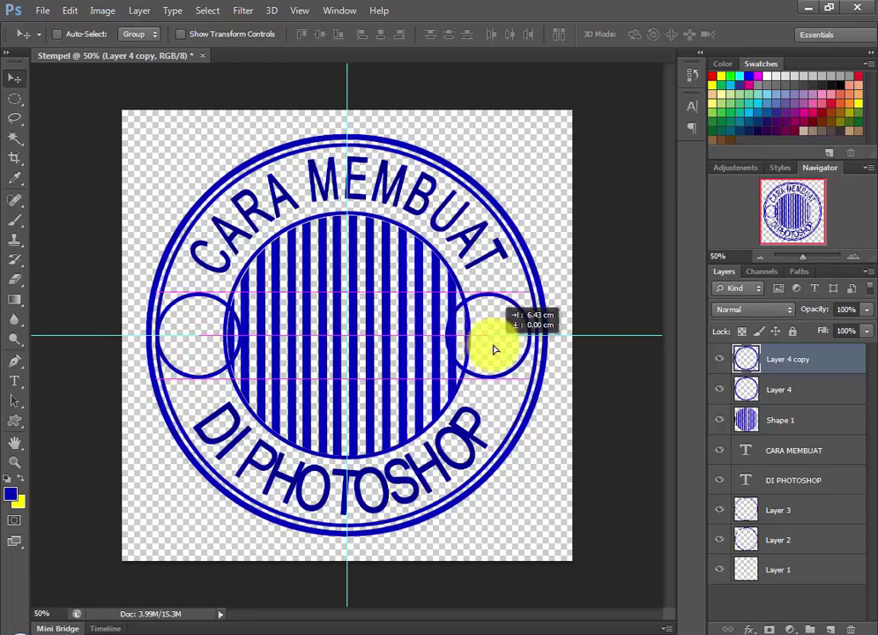
{"action": "left_click_drag", "start_coordinate": [494, 350], "coordinate": [495, 350]}
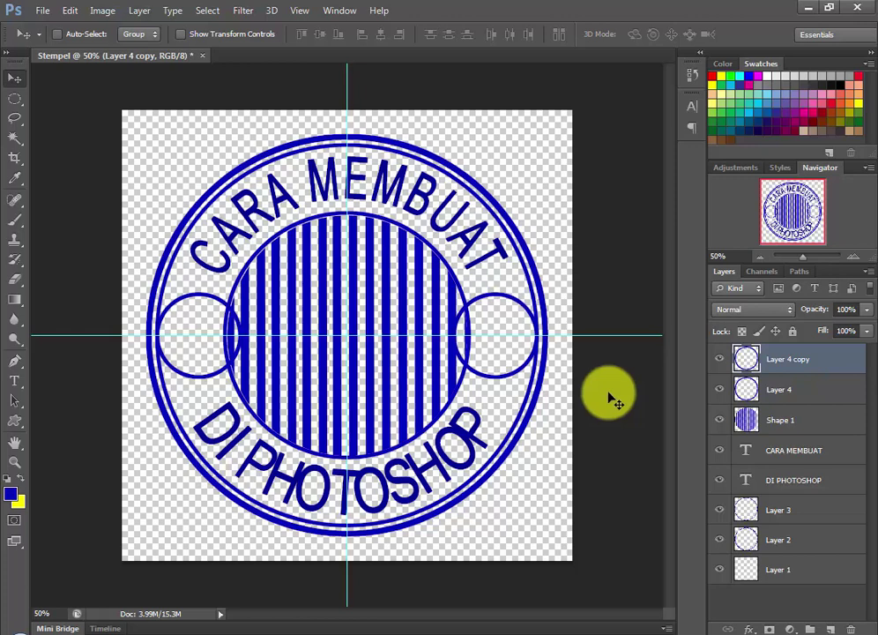
- Merge Layer 4 copy into Layer 4, then clear the stripe overlap inside both side circles
{"action": "right_click", "coordinate": [786, 362]}
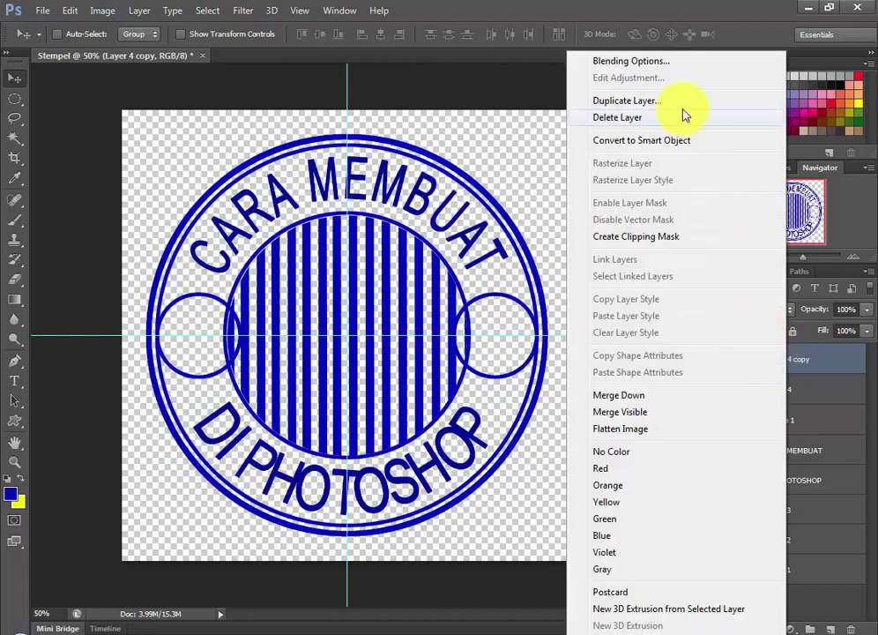
{"action": "left_click", "coordinate": [622, 396]}
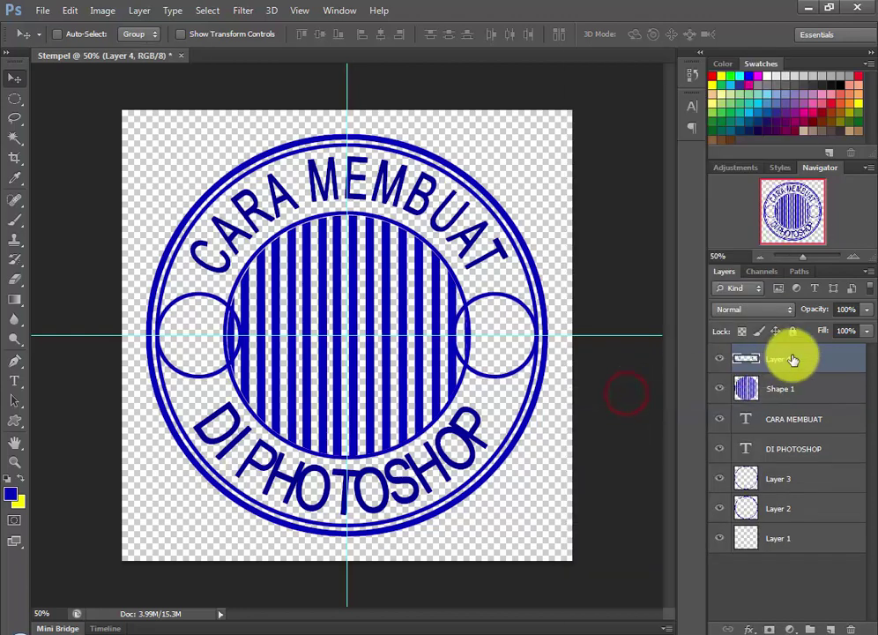
{"action": "left_click", "coordinate": [14, 137]}
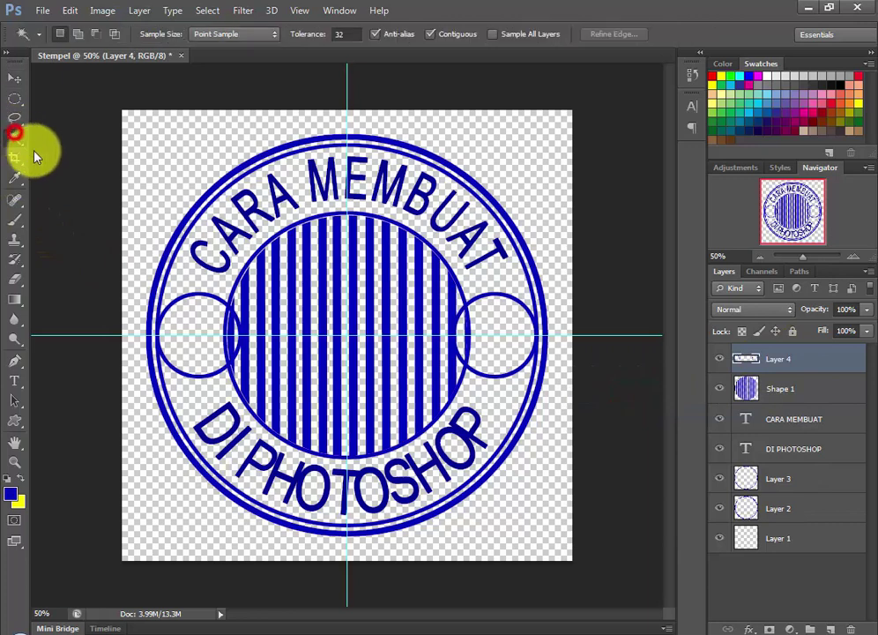
{"action": "left_click", "coordinate": [192, 347]}
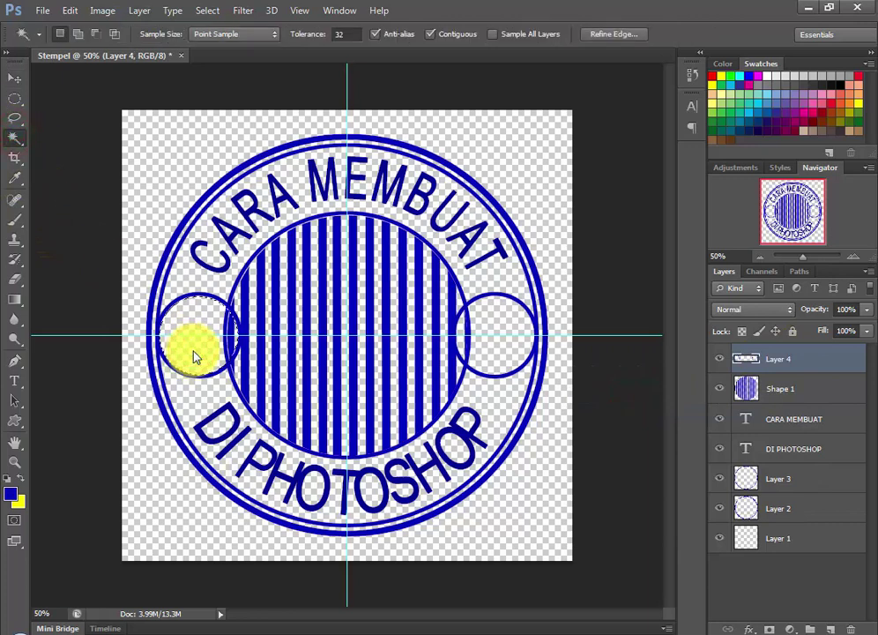
{"action": "left_click", "coordinate": [503, 340], "text": "shift"}
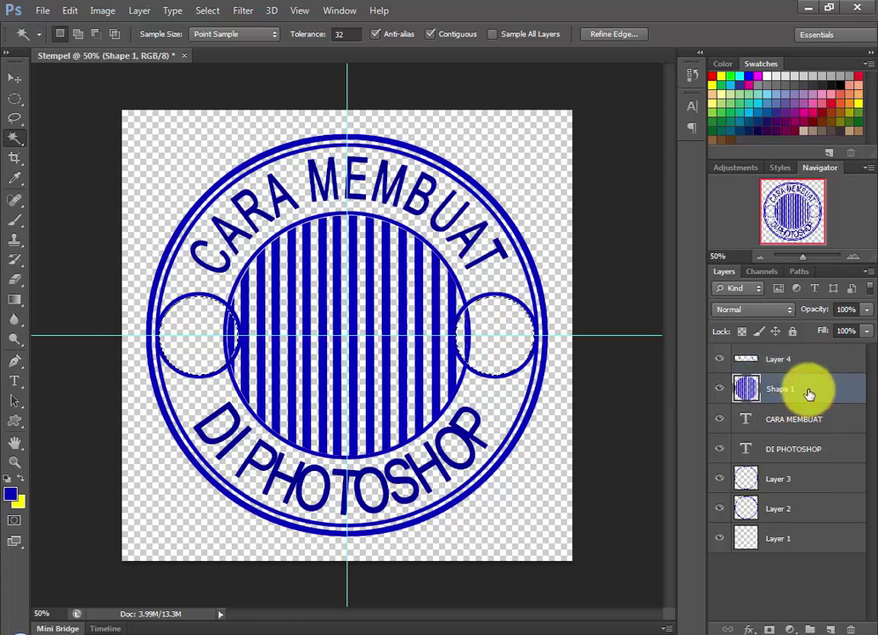
{"action": "left_click", "coordinate": [810, 482]}
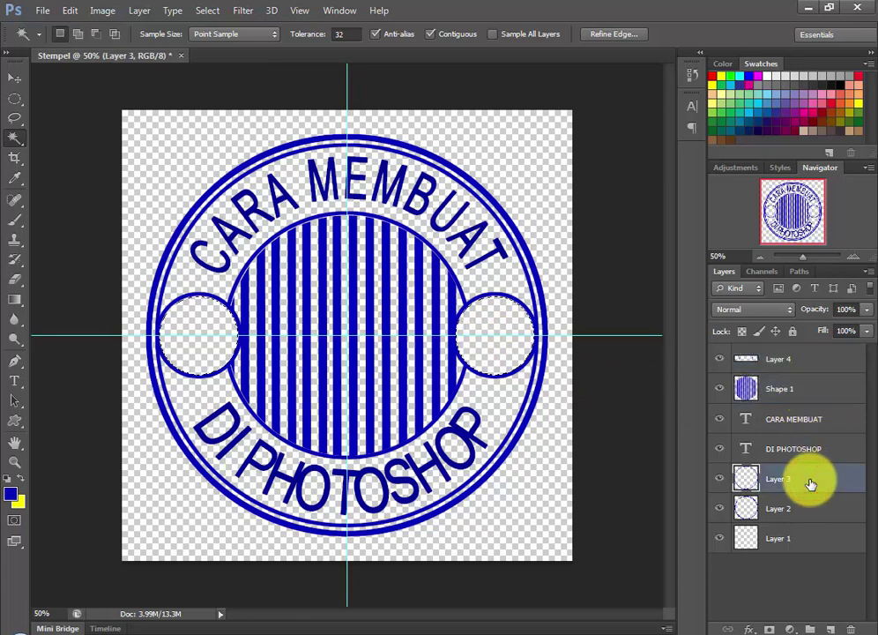
{"action": "left_click", "coordinate": [799, 357]}
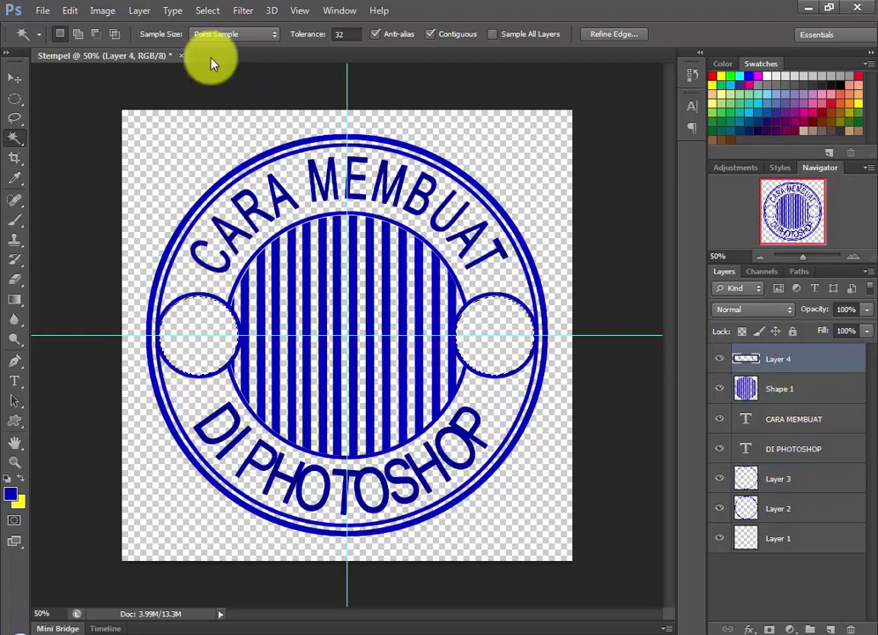
{"action": "left_click", "coordinate": [208, 10]}
{"action": "left_click", "coordinate": [231, 42]}
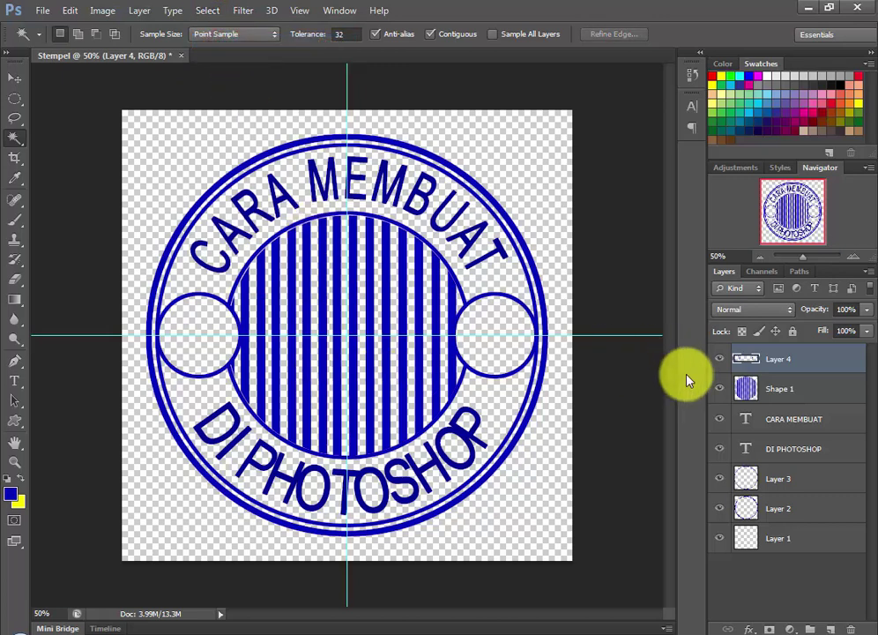
- Add a new layer and select a wide rectangle across the middle, ending at the right circle
{"action": "left_click", "coordinate": [829, 627]}
{"action": "left_click", "coordinate": [799, 359]}
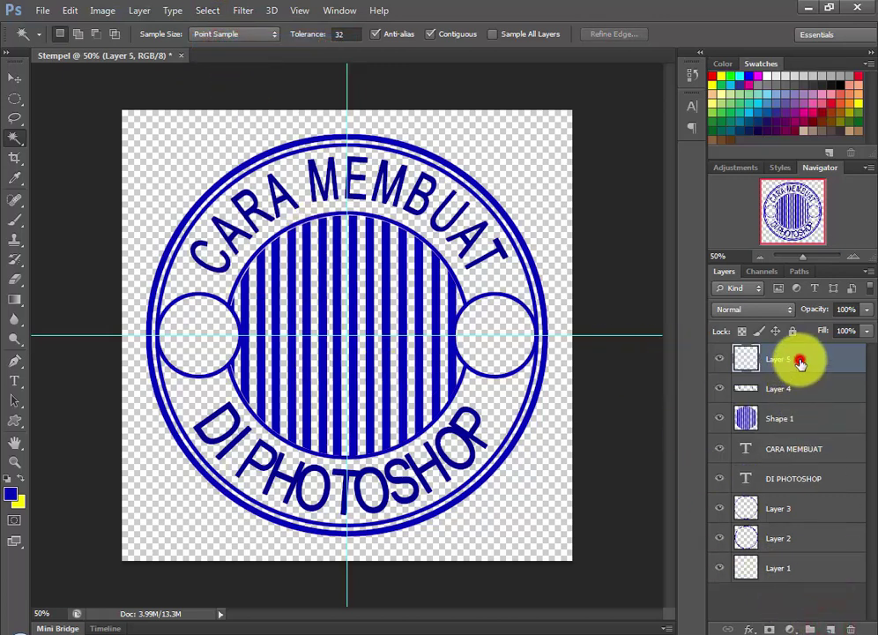
{"action": "right_click", "coordinate": [14, 98]}
{"action": "left_click", "coordinate": [69, 94]}
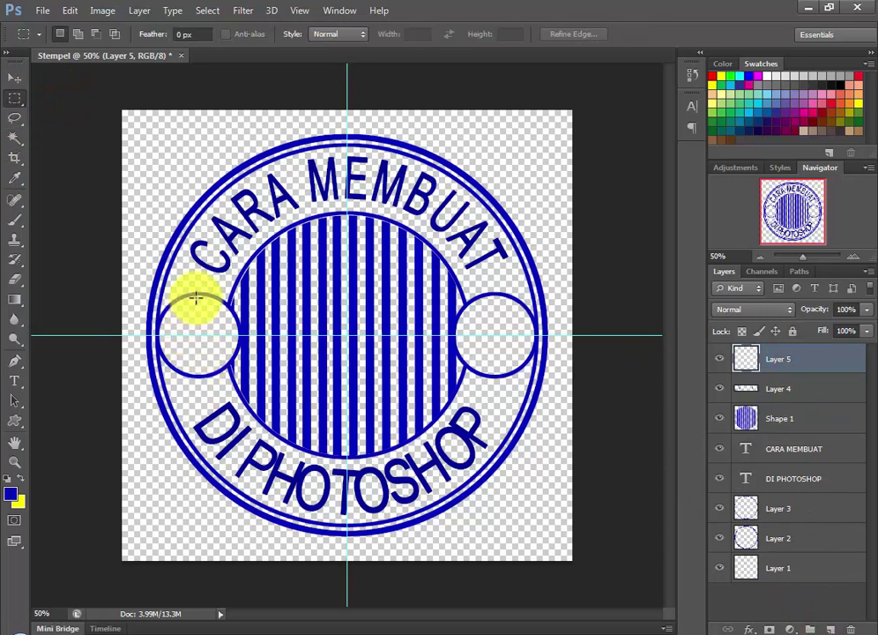
{"action": "left_click_drag", "start_coordinate": [196, 293], "coordinate": [508, 381]}
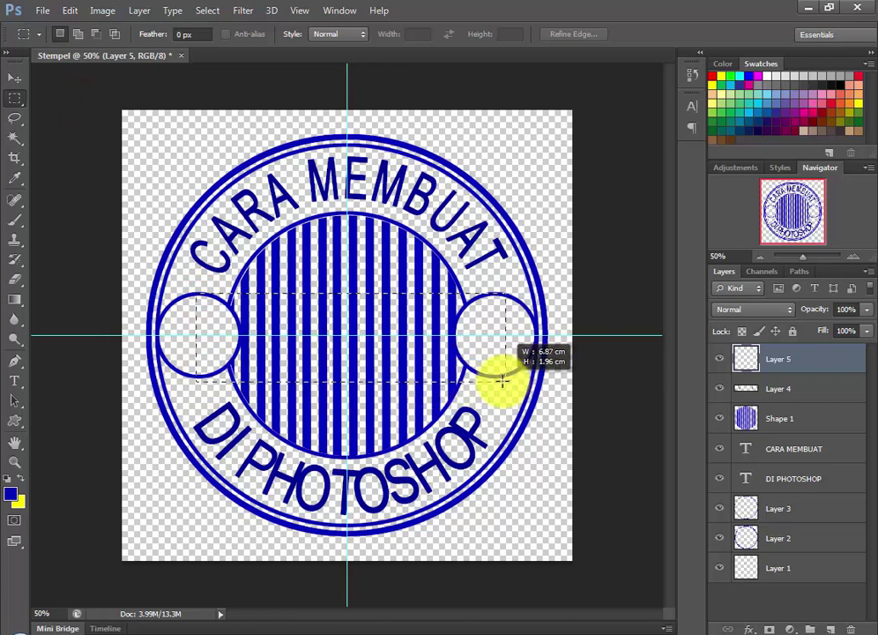
{"action": "left_click_drag", "start_coordinate": [508, 381], "coordinate": [497, 376]}
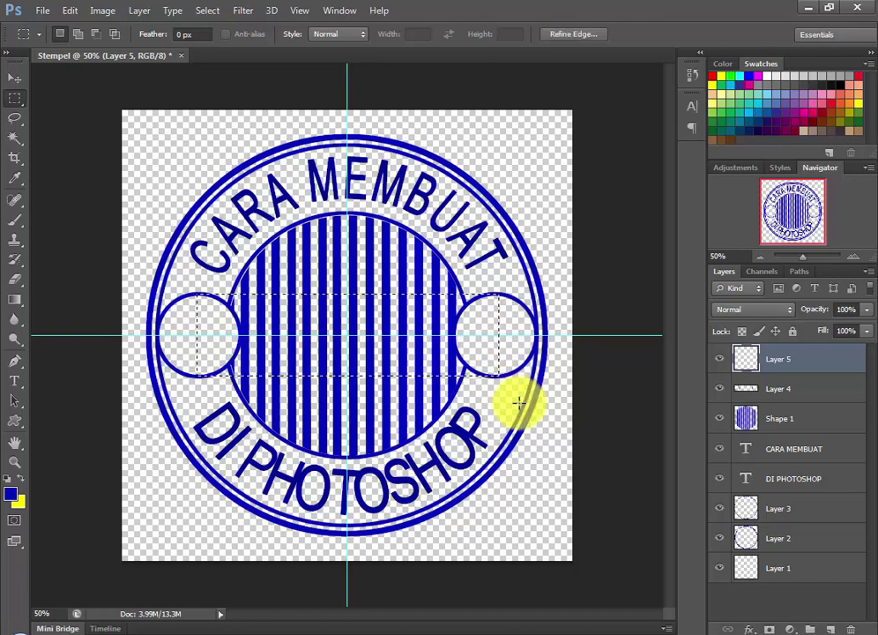
- Stroke the rectangle with a 10 px centred blue line and deselect
{"action": "right_click", "coordinate": [446, 365]}
{"action": "left_click", "coordinate": [480, 267]}
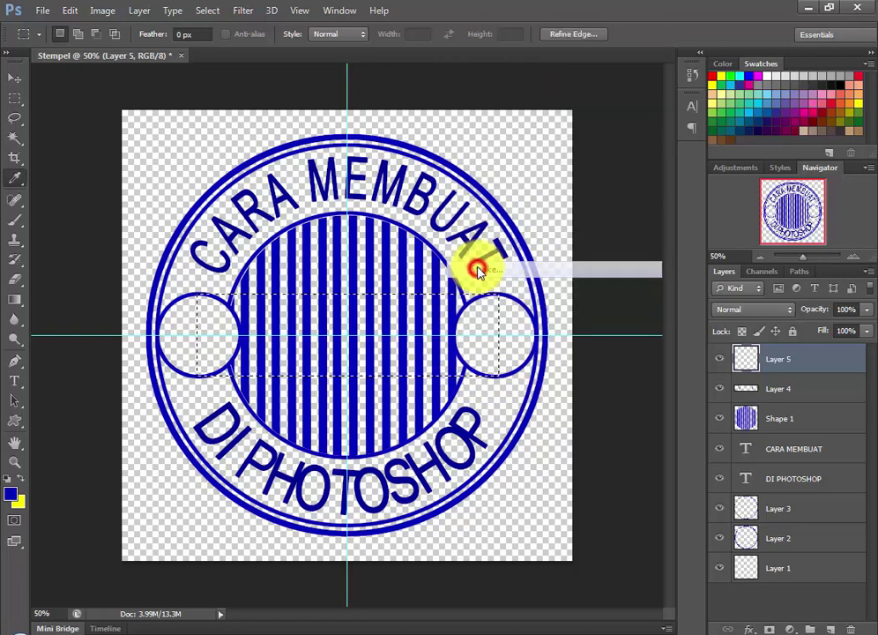
{"action": "left_click", "coordinate": [512, 168]}
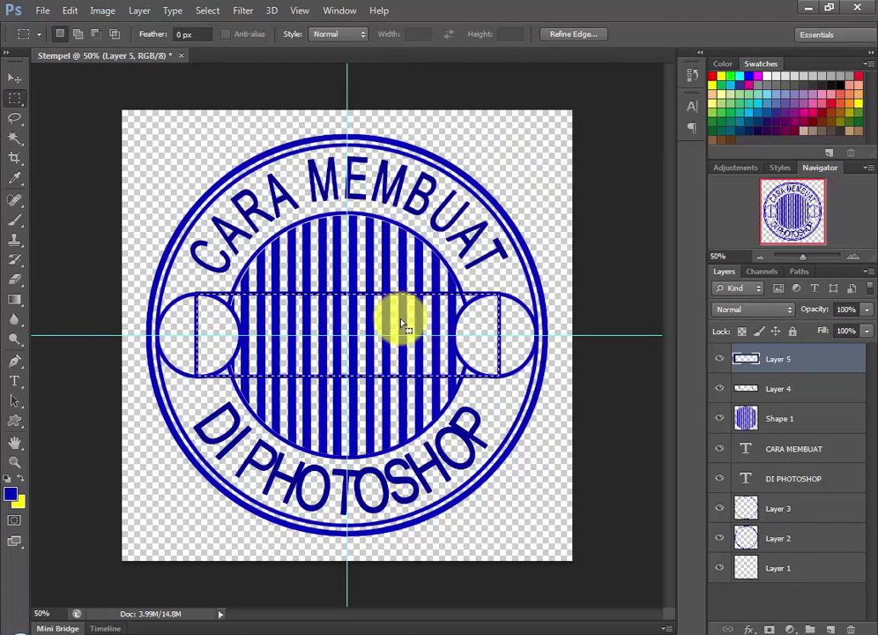
{"action": "left_click", "coordinate": [210, 9]}
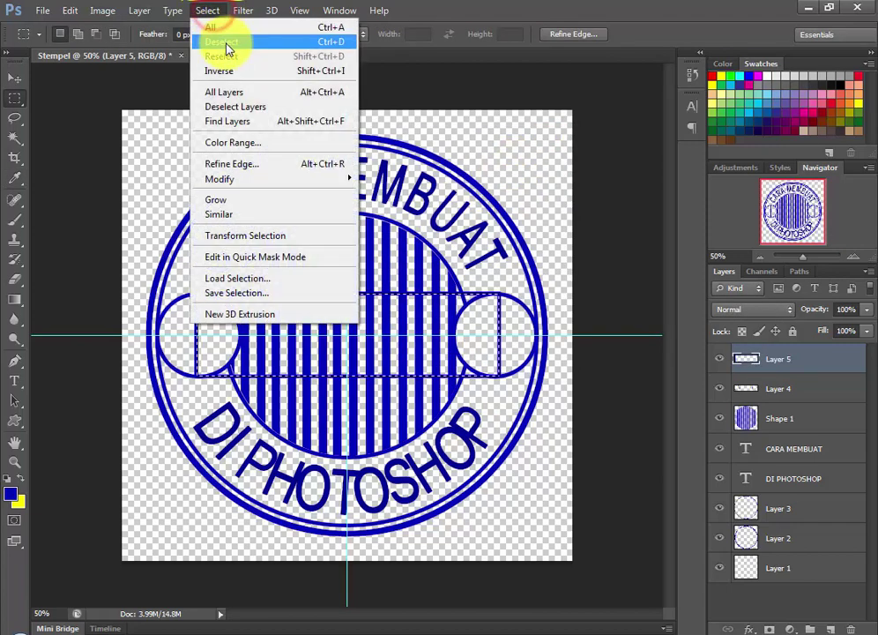
{"action": "left_click", "coordinate": [227, 40]}
{"action": "left_click", "coordinate": [784, 389]}
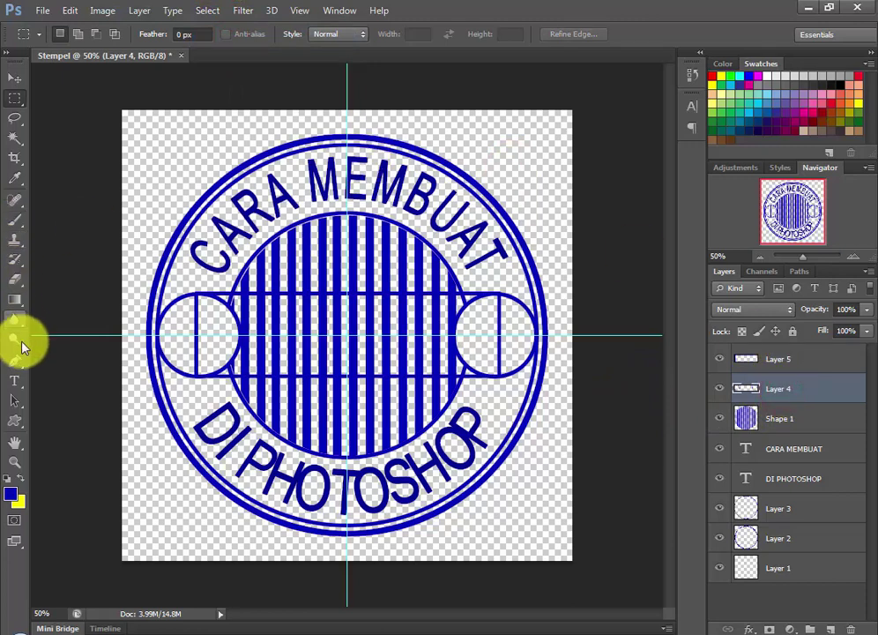
- Magic Wand both side circles, make Layer 5 active, then deselect
{"action": "left_click", "coordinate": [15, 140]}
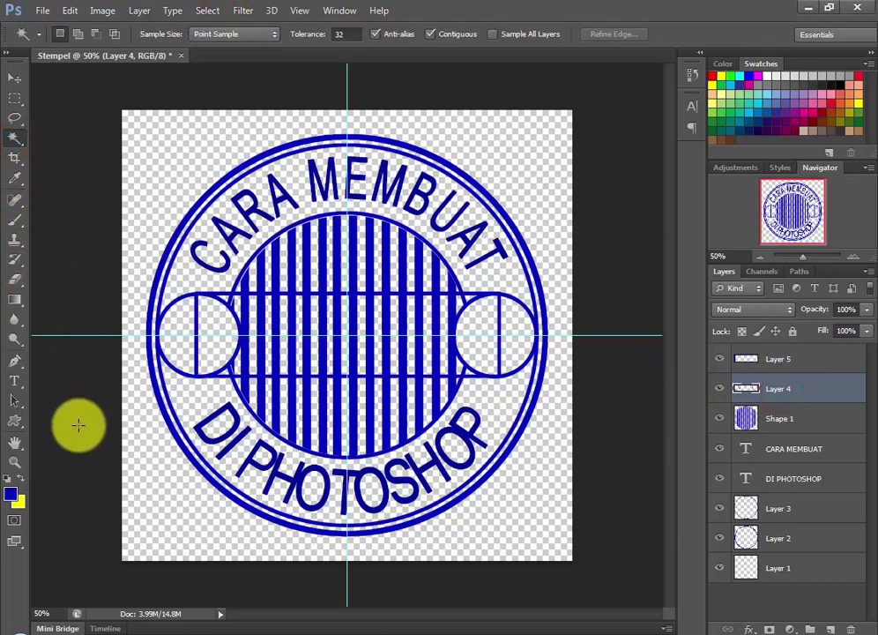
{"action": "left_click", "coordinate": [219, 337]}
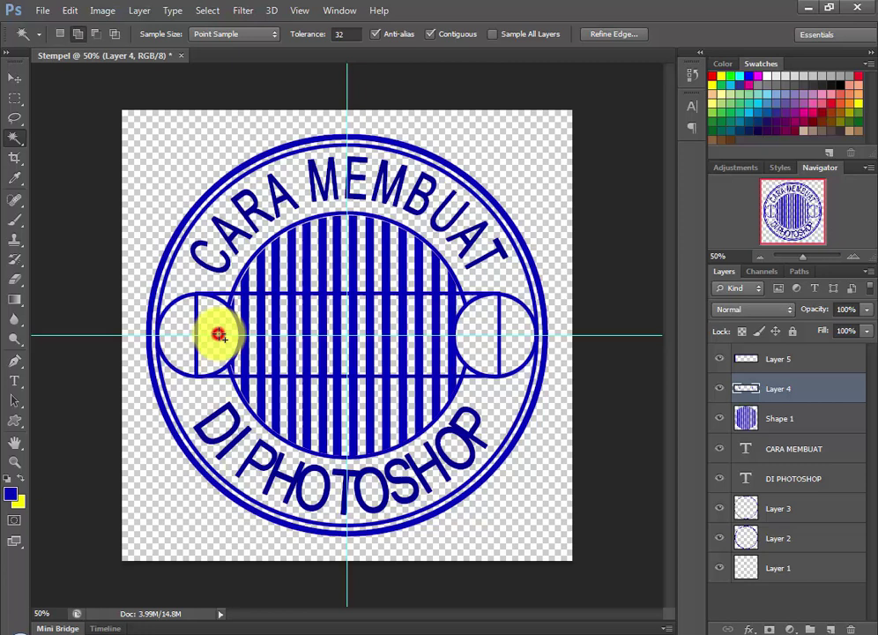
{"action": "left_click", "coordinate": [473, 343], "text": "shift"}
{"action": "left_click", "coordinate": [756, 357]}
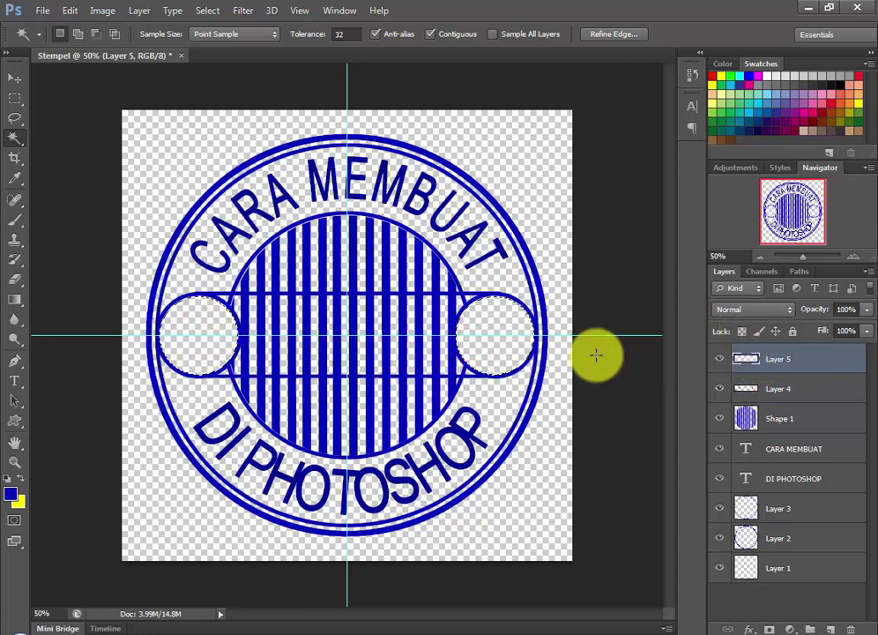
{"action": "left_click", "coordinate": [221, 12]}
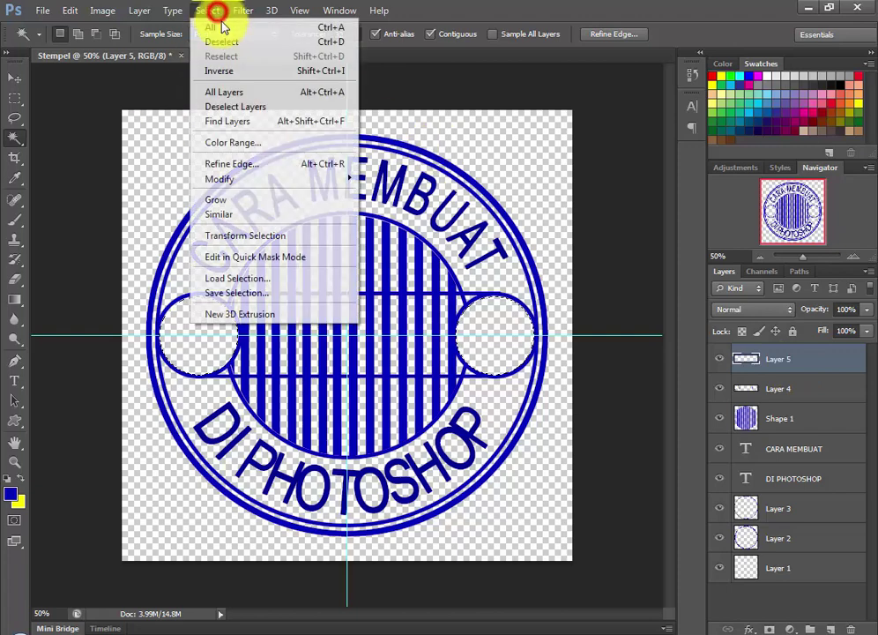
{"action": "left_click", "coordinate": [228, 40]}
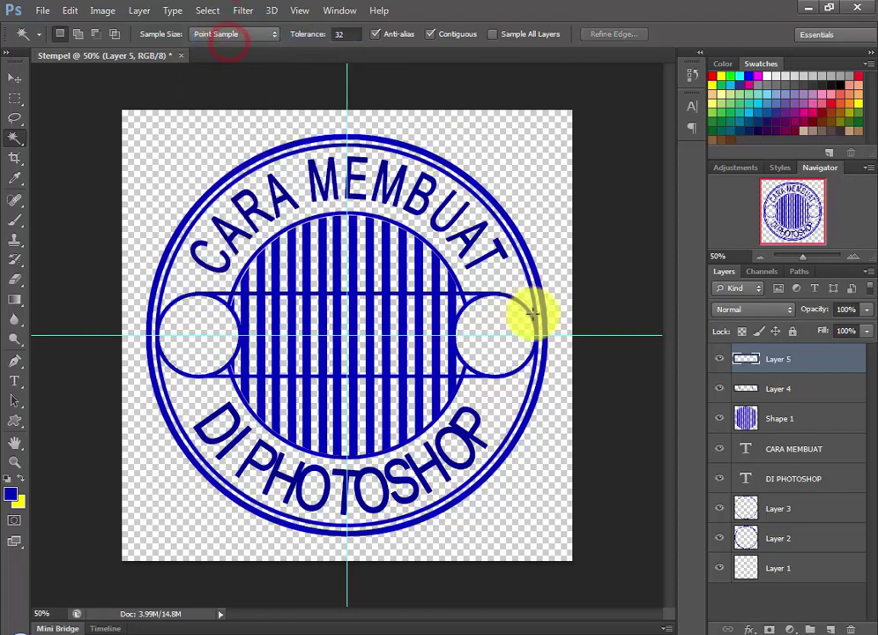
- Merge Layer 5 into Layer 4, erase Shape 1's stripes inside the central band, and deselect
{"action": "right_click", "coordinate": [821, 359]}
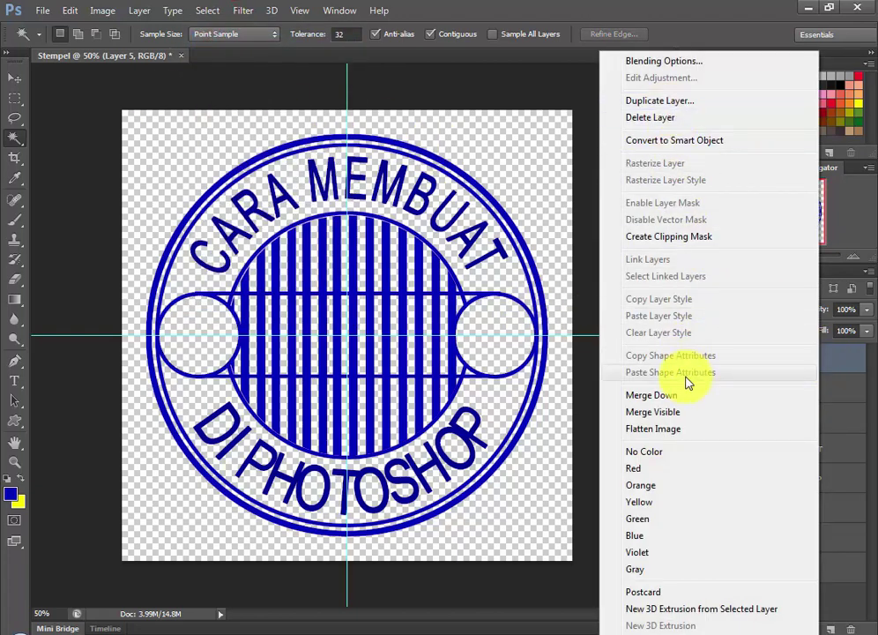
{"action": "left_click", "coordinate": [683, 397]}
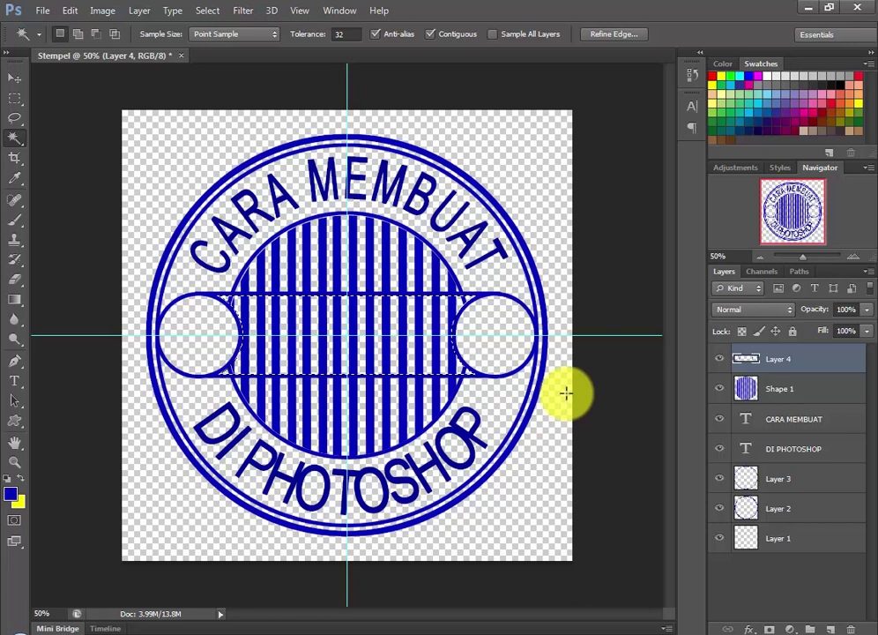
{"action": "left_click", "coordinate": [788, 390]}
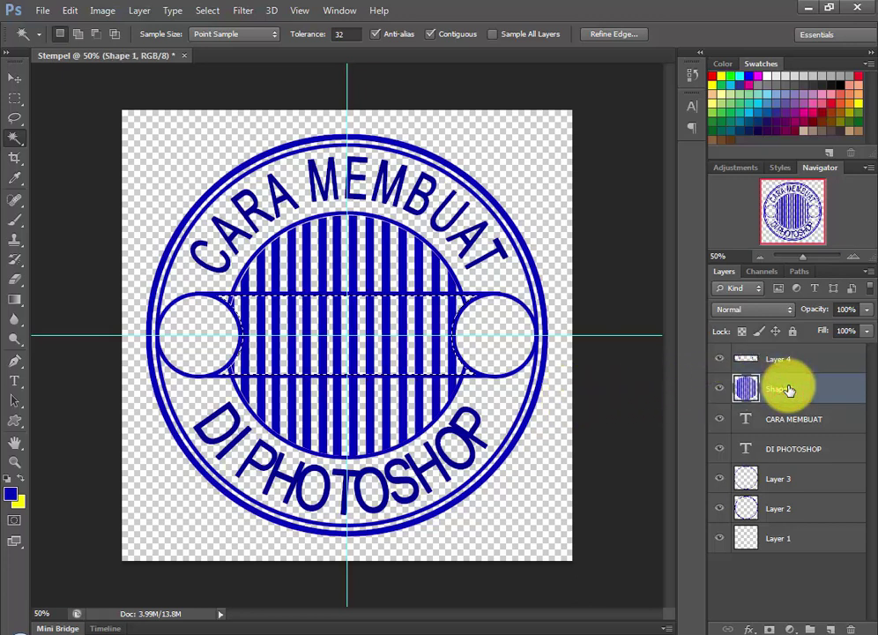
{"action": "key", "text": "Delete"}
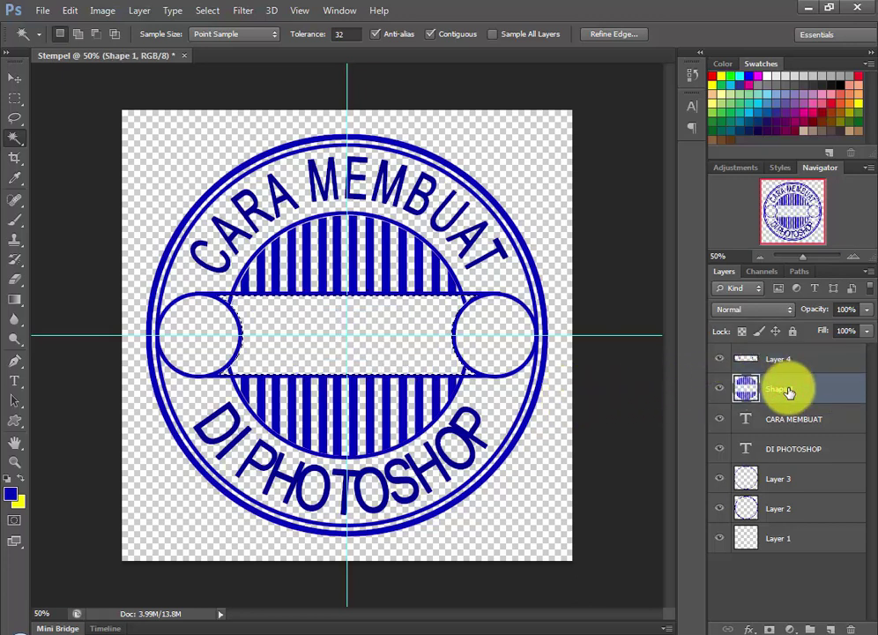
{"action": "left_click", "coordinate": [780, 478]}
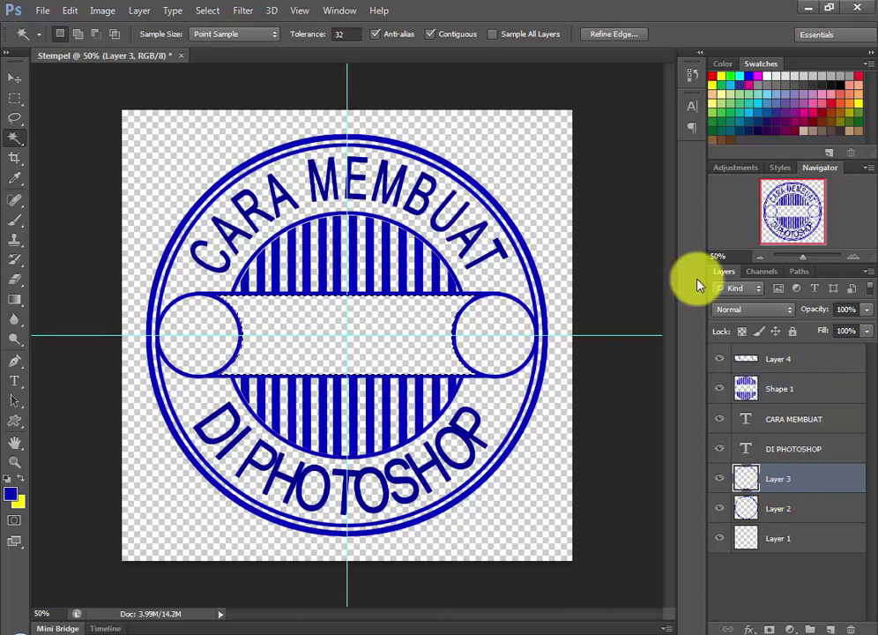
{"action": "left_click", "coordinate": [212, 10]}
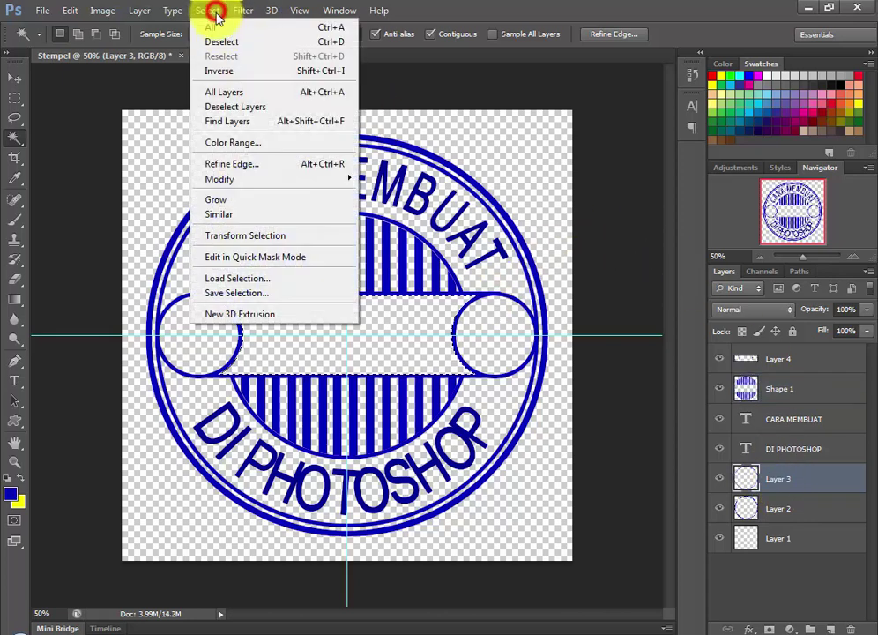
{"action": "left_click", "coordinate": [224, 42]}
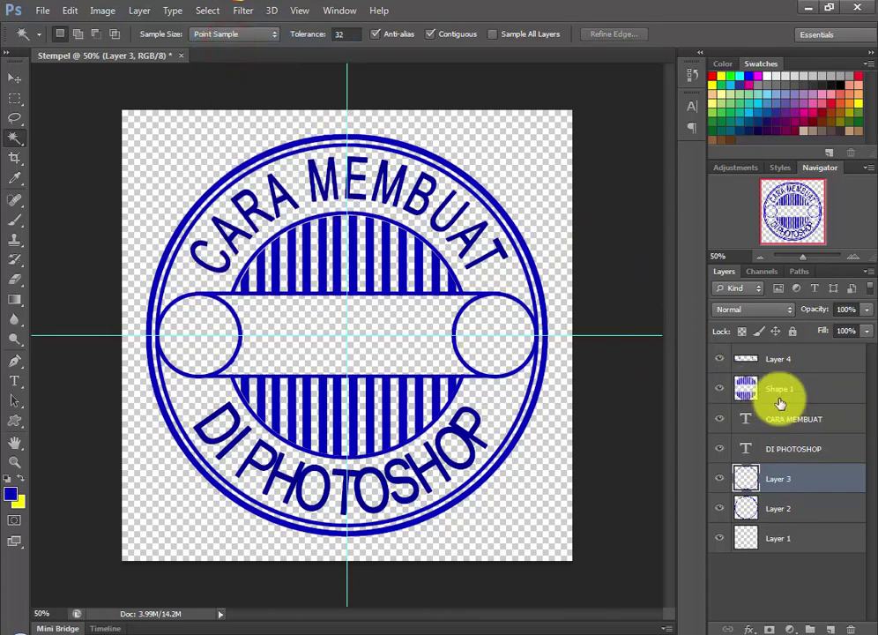
{"action": "left_click", "coordinate": [787, 358]}
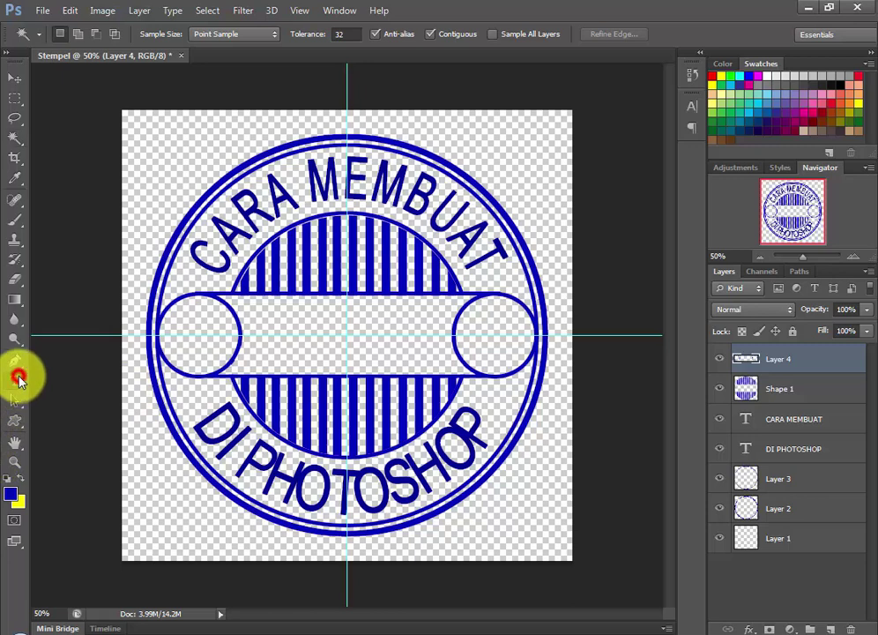
- Type STEMPEL and centre it in the band between the two side circles
{"action": "left_click", "coordinate": [17, 379]}
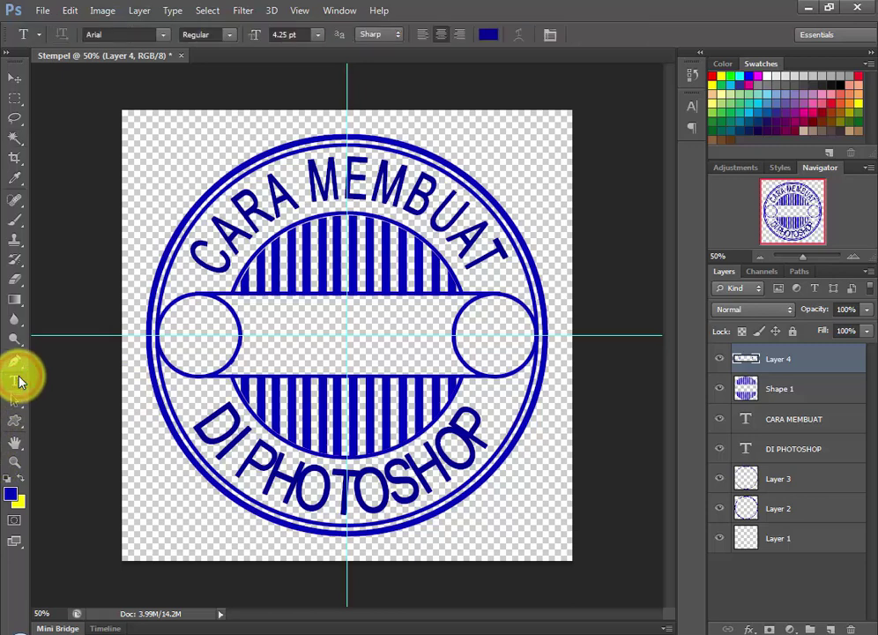
{"action": "left_click", "coordinate": [285, 333]}
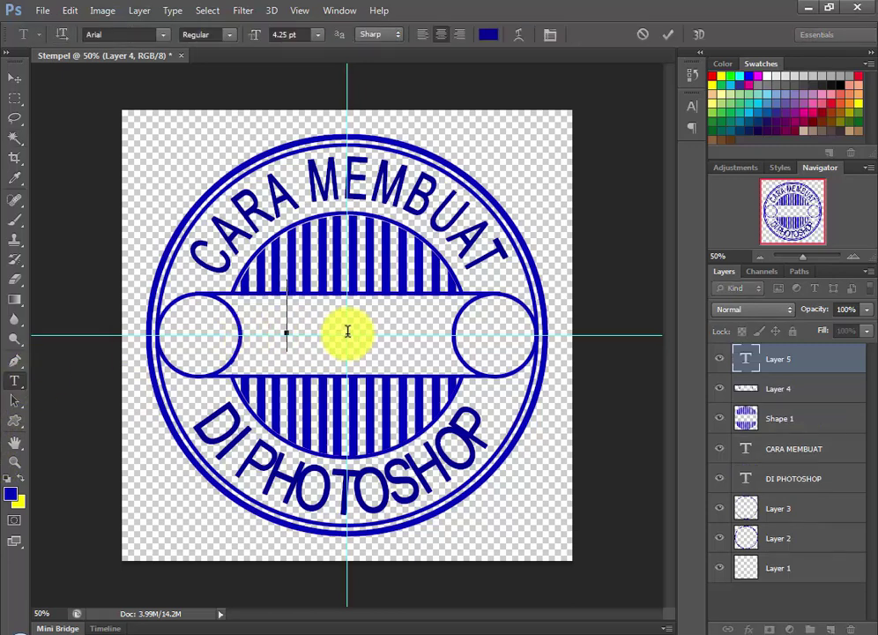
{"action": "type", "text": "STEMP"}
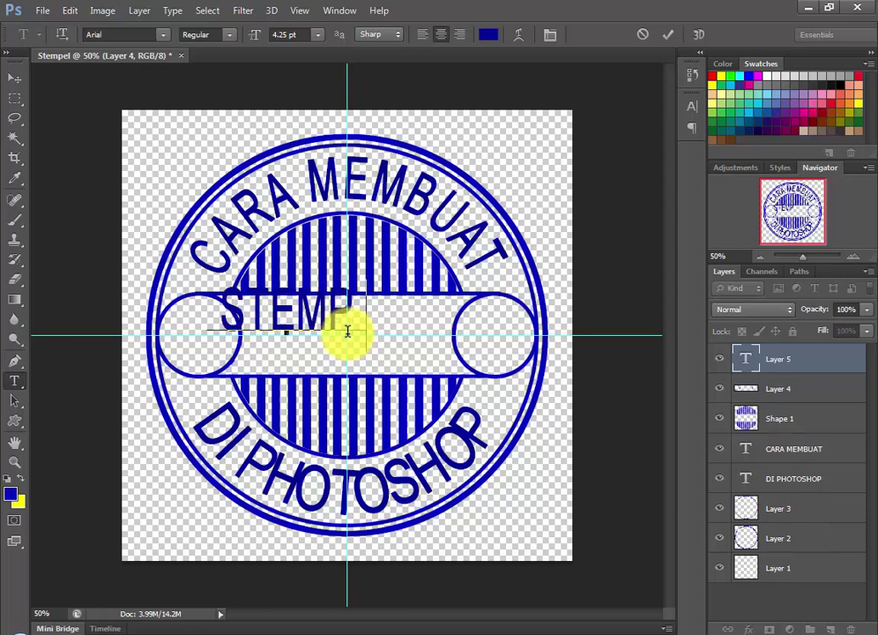
{"action": "type", "text": "EL"}
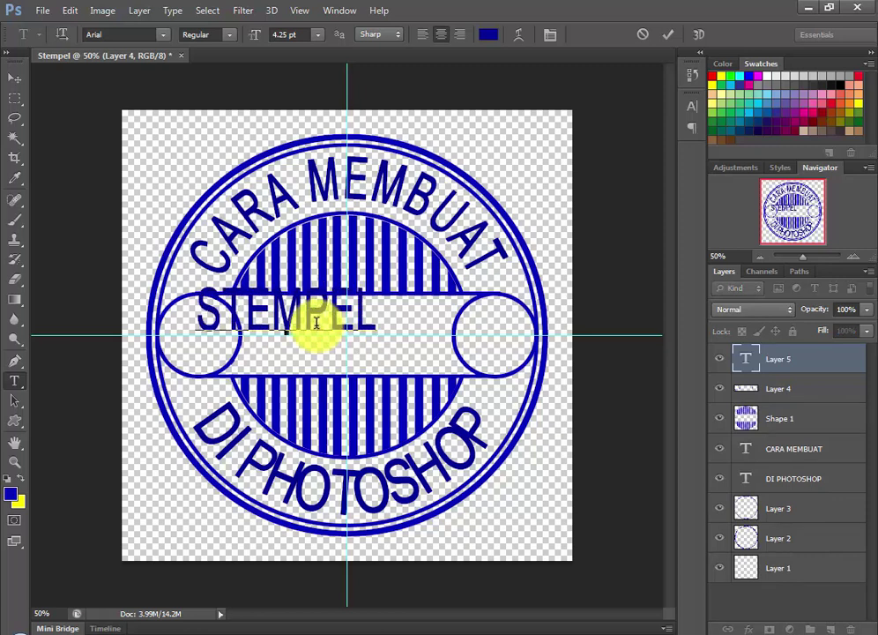
{"action": "left_click_drag", "start_coordinate": [333, 334], "coordinate": [384, 348]}
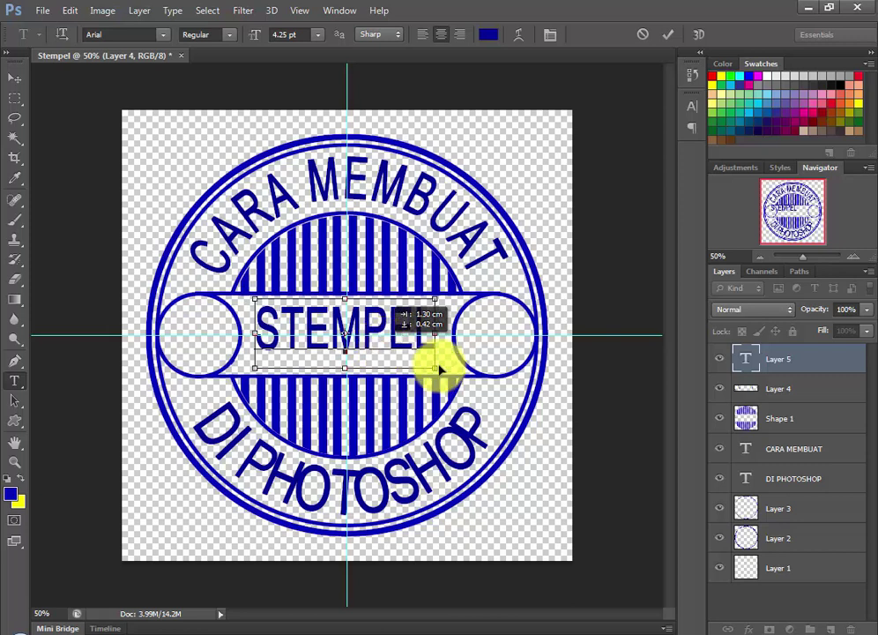
{"action": "left_click", "coordinate": [10, 82]}
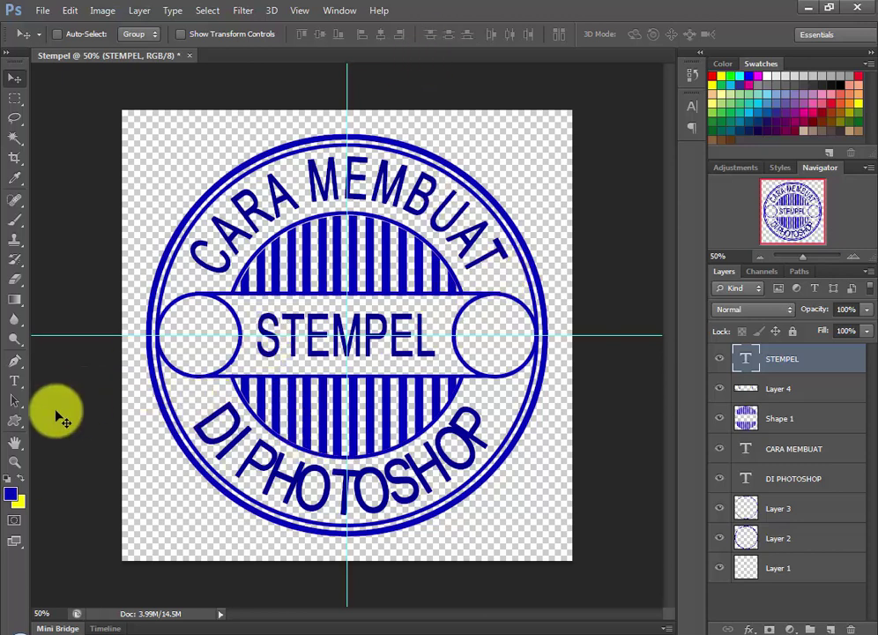
{"action": "left_click", "coordinate": [809, 357]}
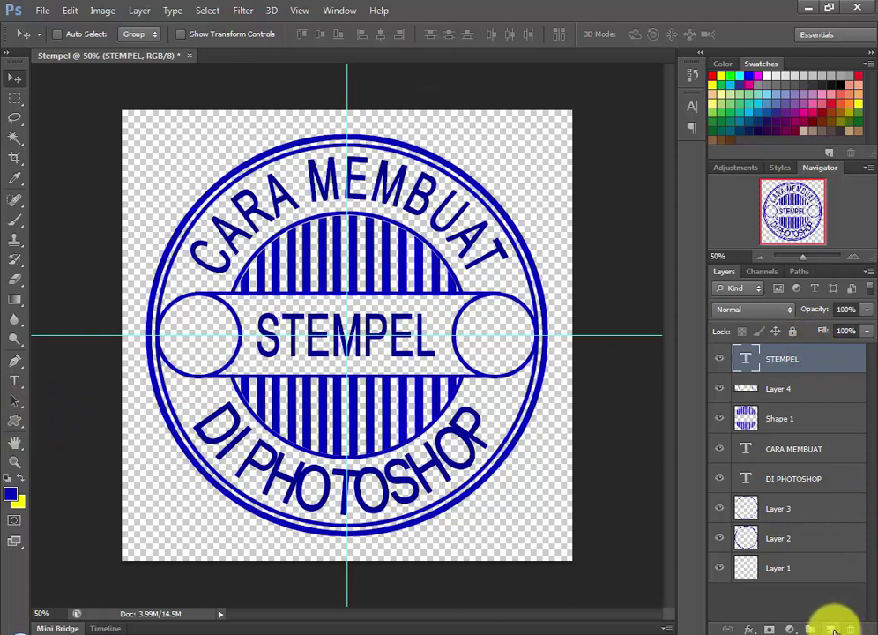
- Add a new layer and choose the 5 Point Star Frame custom shape
{"action": "left_click", "coordinate": [831, 629]}
{"action": "left_click", "coordinate": [807, 361]}
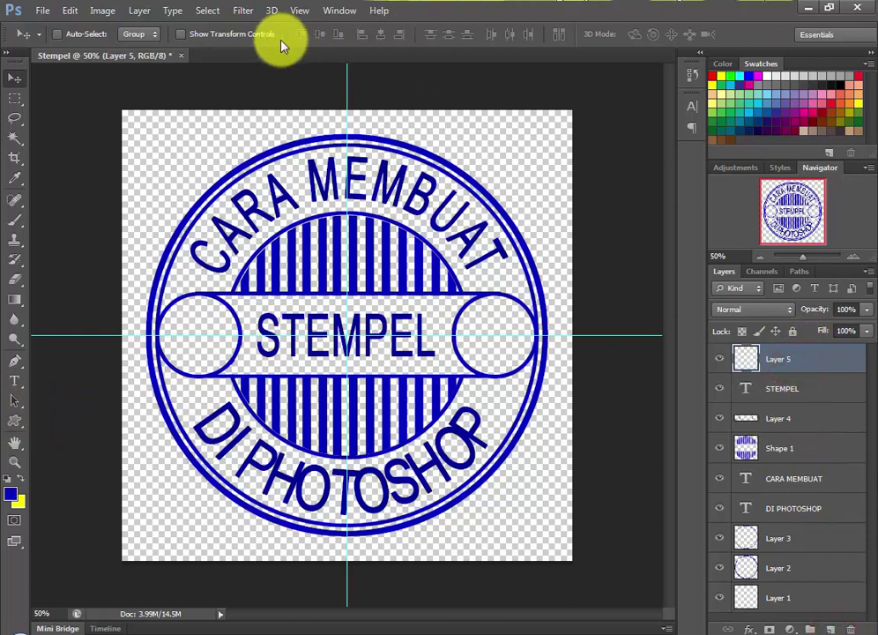
{"action": "left_click", "coordinate": [14, 420]}
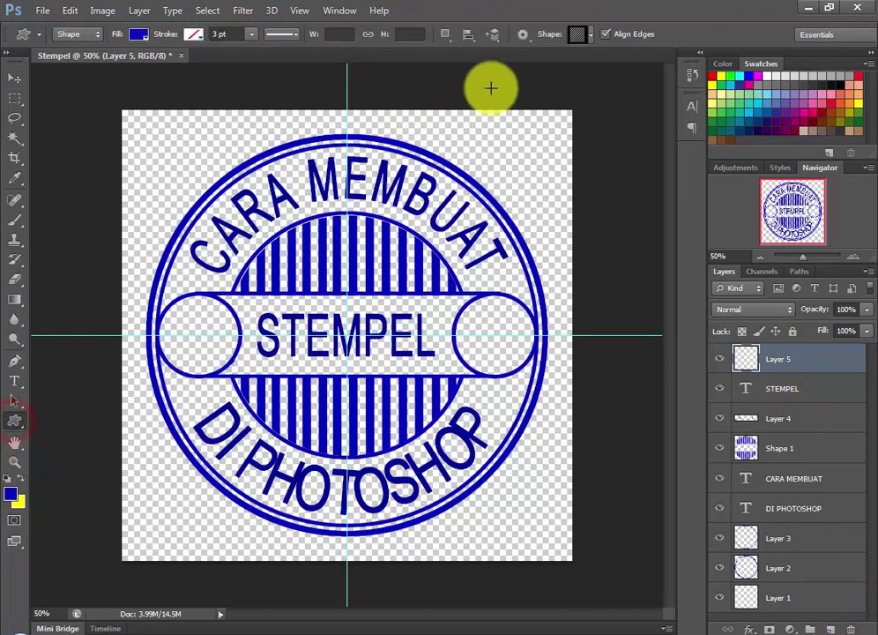
{"action": "left_click", "coordinate": [588, 35]}
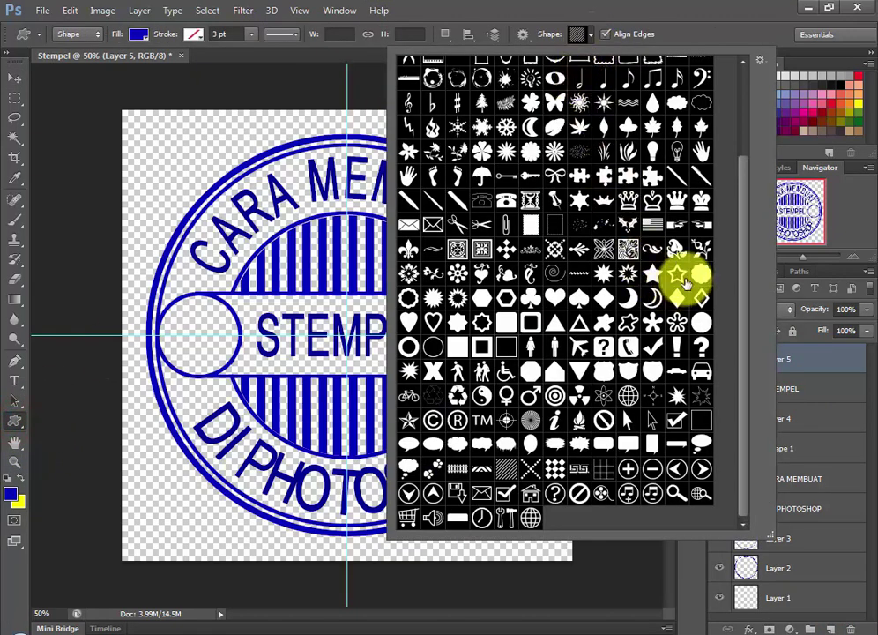
{"action": "left_click", "coordinate": [677, 277]}
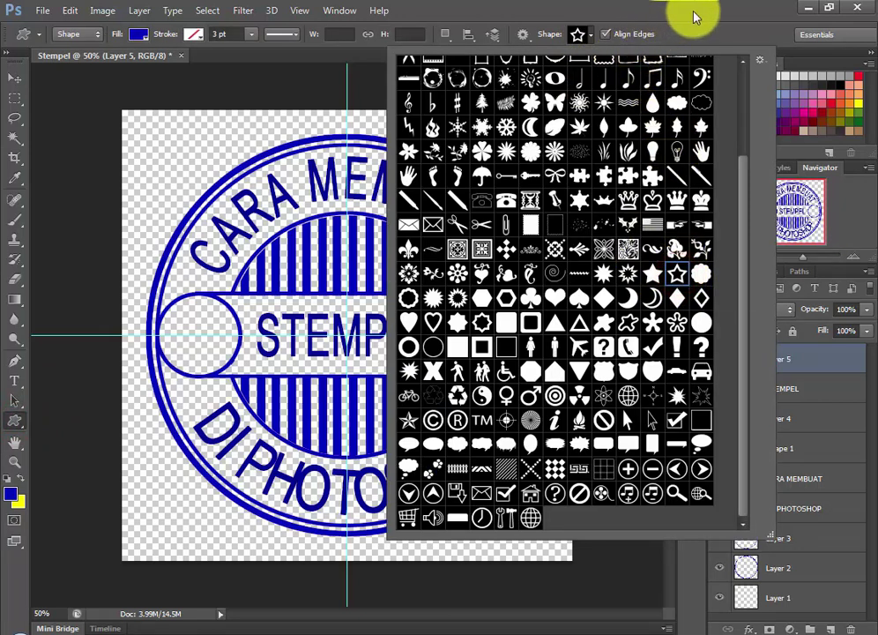
{"action": "double_click", "coordinate": [678, 275]}
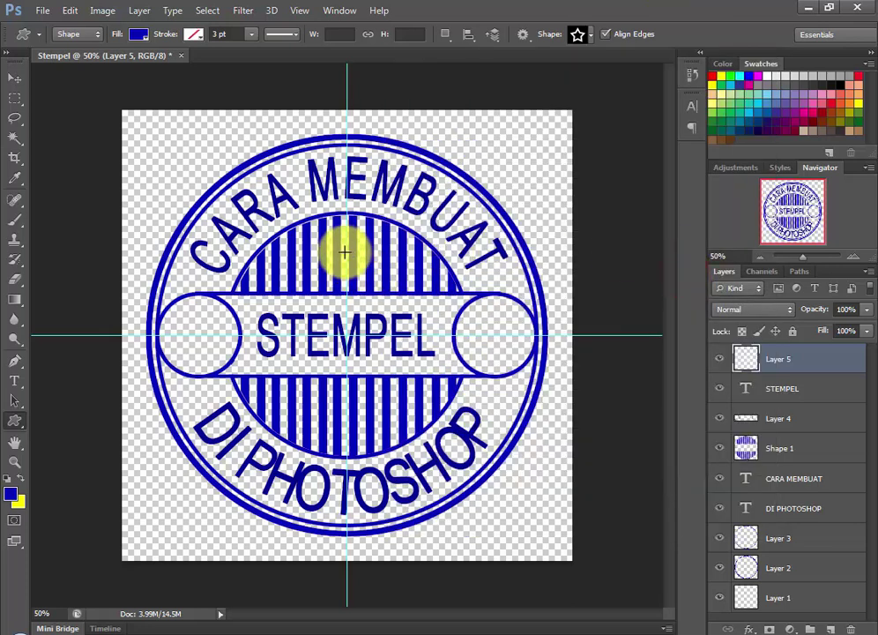
- Draw a star about 1 cm across above STEMPEL, centre it, and rasterize its layer
{"action": "left_click_drag", "start_coordinate": [337, 238], "coordinate": [390, 281]}
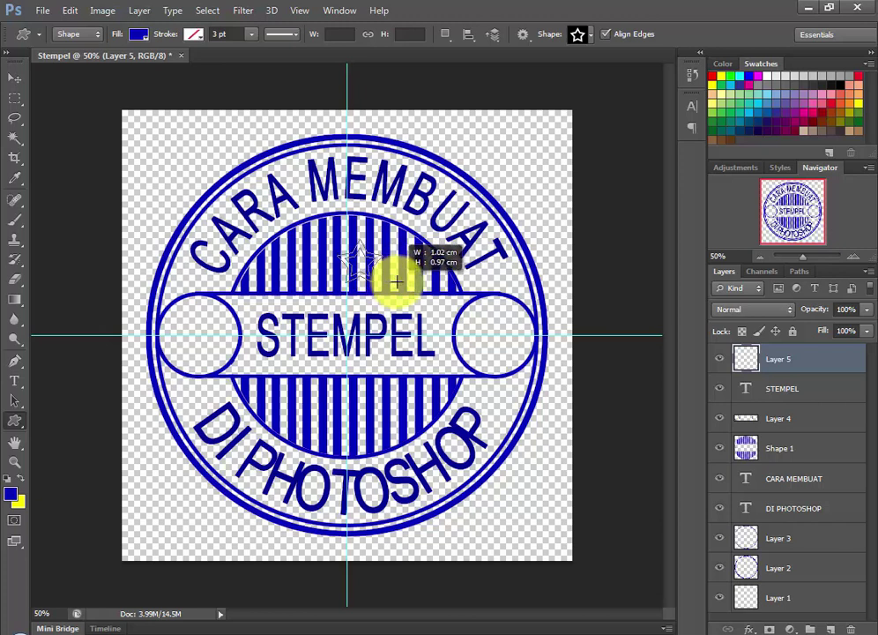
{"action": "left_click_drag", "start_coordinate": [396, 281], "coordinate": [399, 282]}
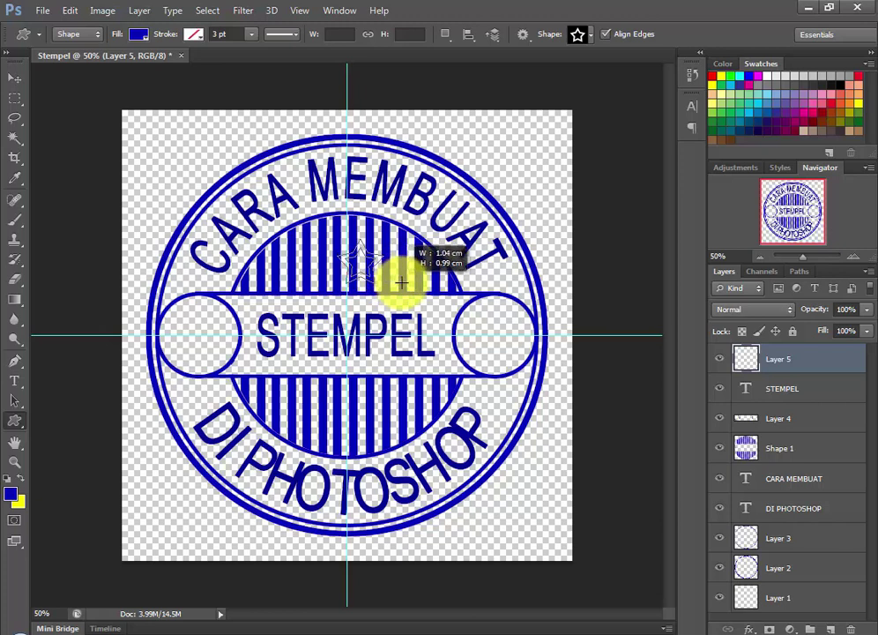
{"action": "left_click_drag", "start_coordinate": [401, 282], "coordinate": [404, 280]}
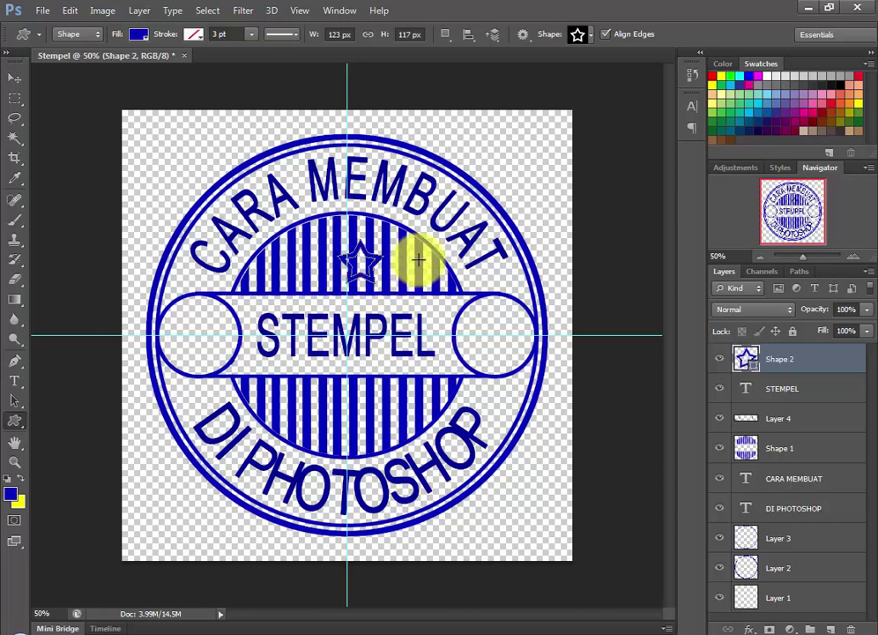
{"action": "left_click", "coordinate": [13, 80]}
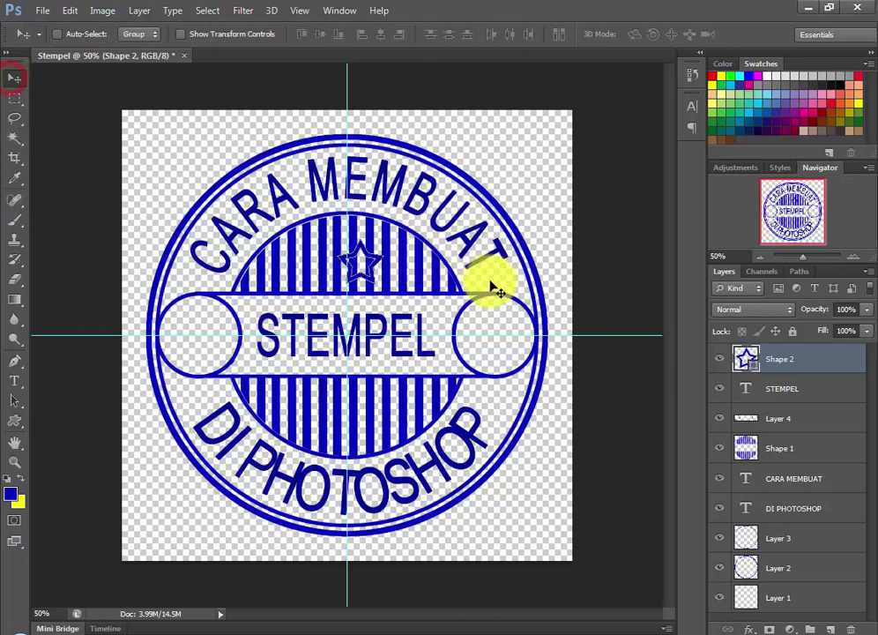
{"action": "left_click_drag", "start_coordinate": [369, 257], "coordinate": [362, 254]}
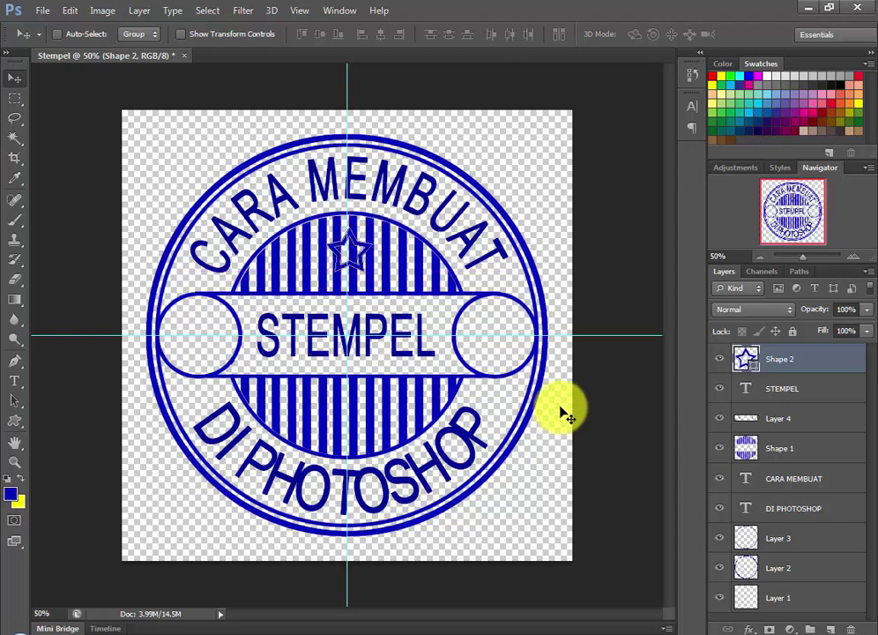
{"action": "right_click", "coordinate": [845, 355]}
{"action": "left_click", "coordinate": [718, 163]}
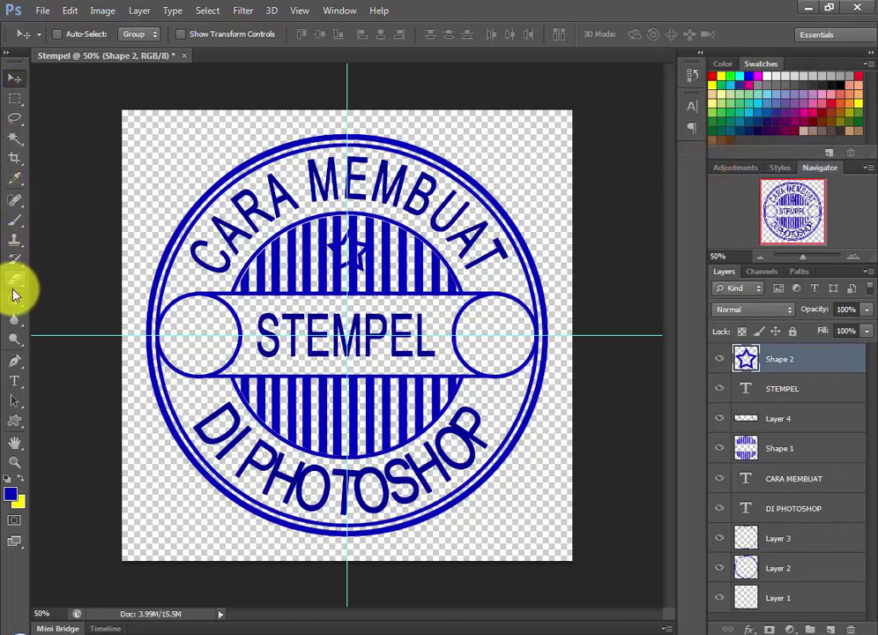
- Select the inside of the star, clear Shape 1's stripes there, and deselect with Ctrl+D
{"action": "left_click", "coordinate": [14, 138]}
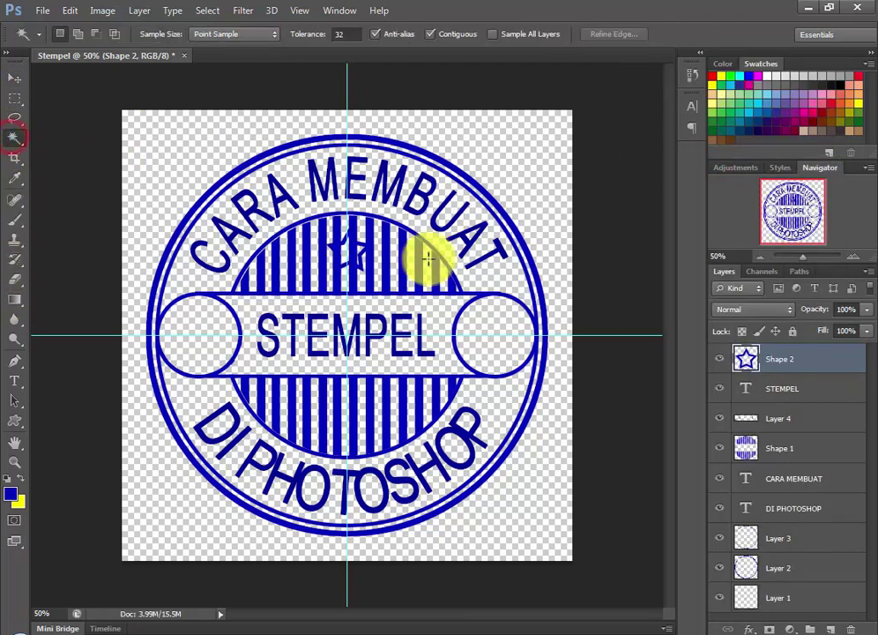
{"action": "left_click", "coordinate": [346, 251]}
{"action": "left_click", "coordinate": [791, 452]}
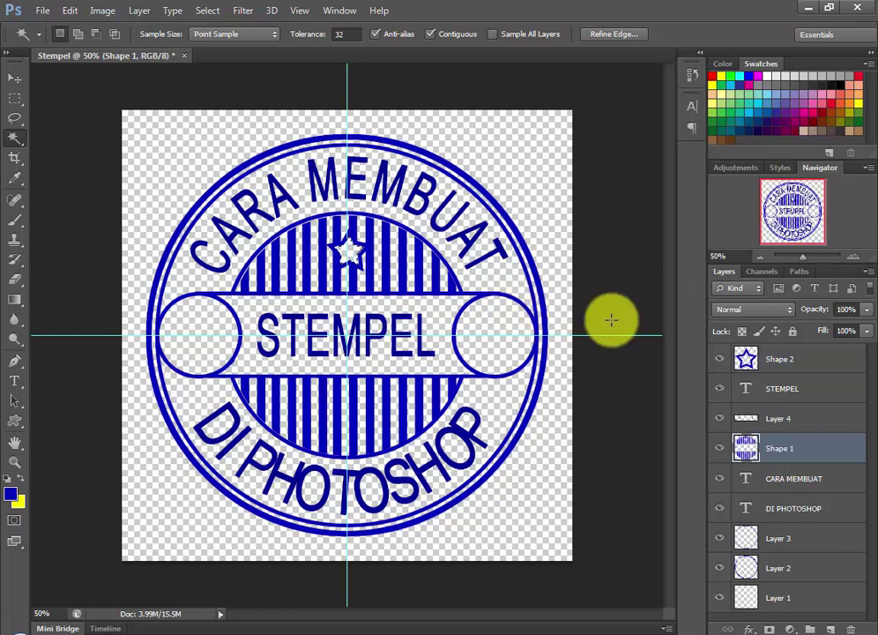
{"action": "key", "text": "ctrl+d"}
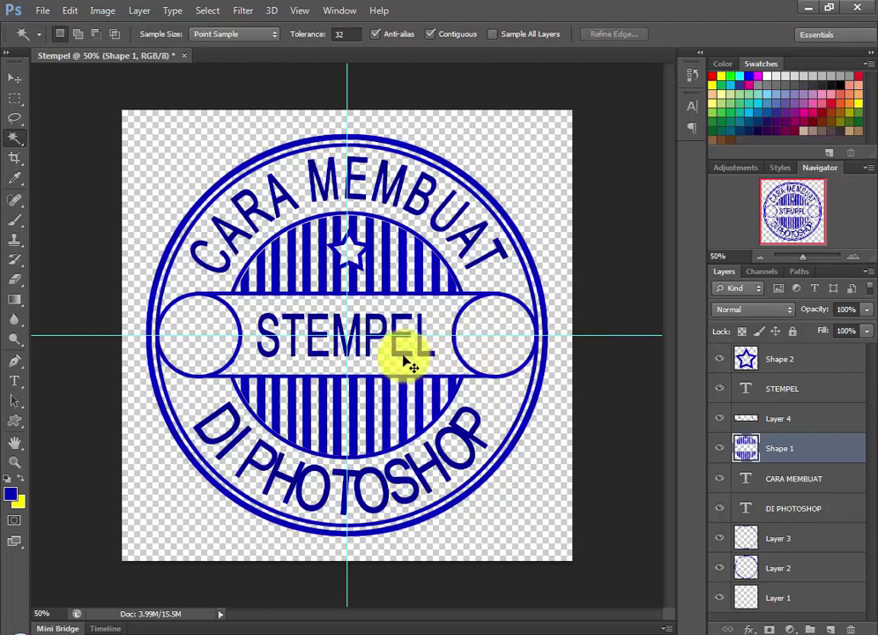
- Duplicate the star layer twice, creating Shape 2 copy and Shape 2 copy 2
{"action": "right_click", "coordinate": [803, 359]}
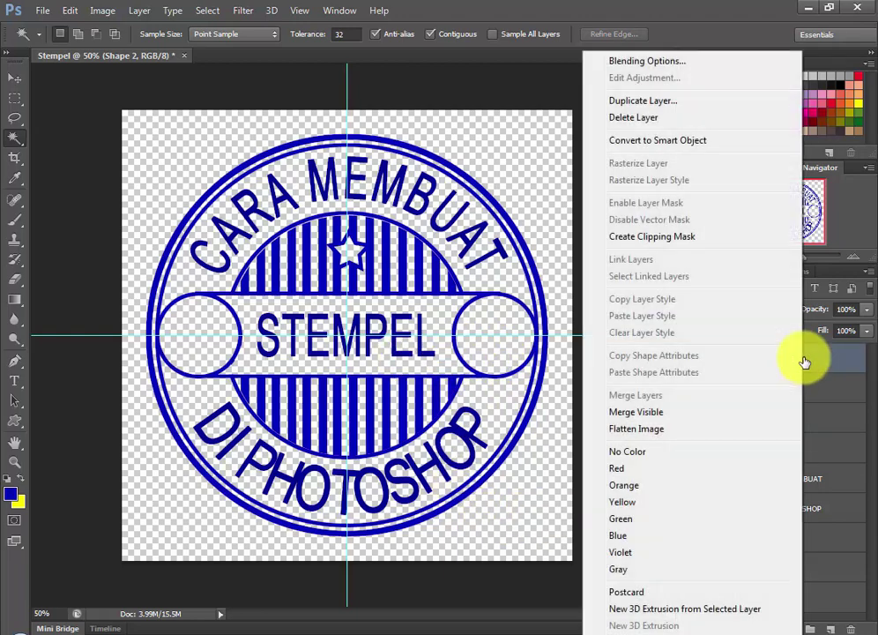
{"action": "left_click", "coordinate": [656, 100]}
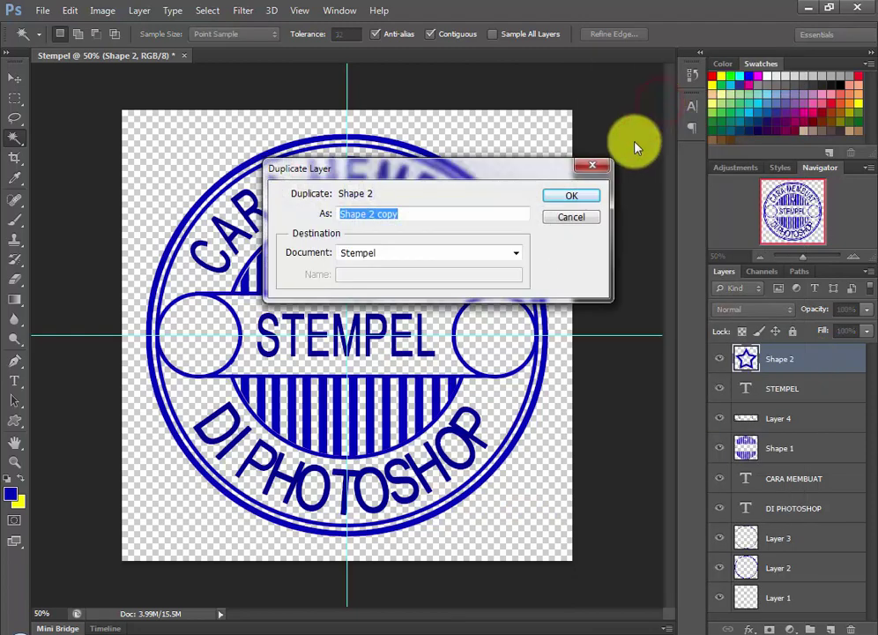
{"action": "left_click", "coordinate": [587, 195]}
{"action": "right_click", "coordinate": [803, 354]}
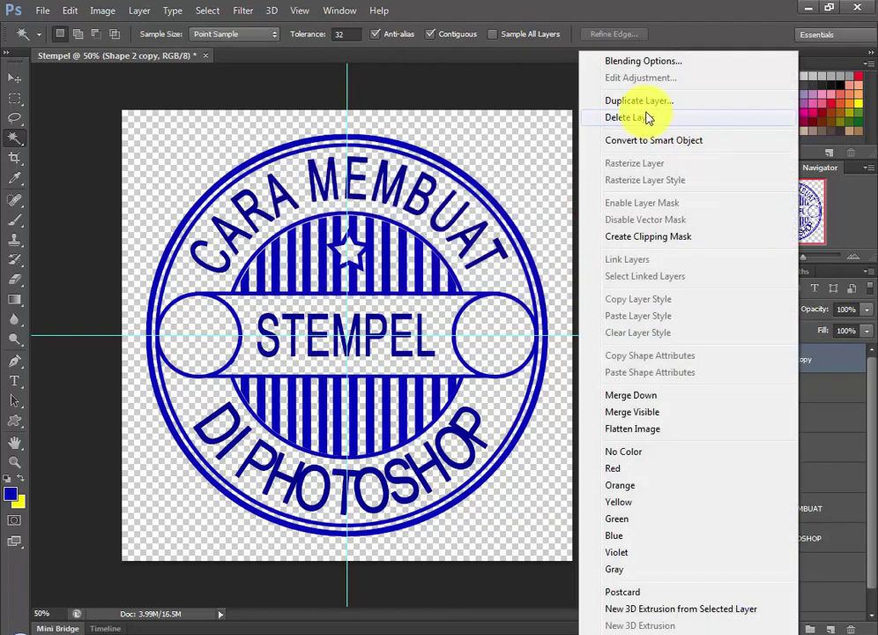
{"action": "left_click", "coordinate": [641, 104]}
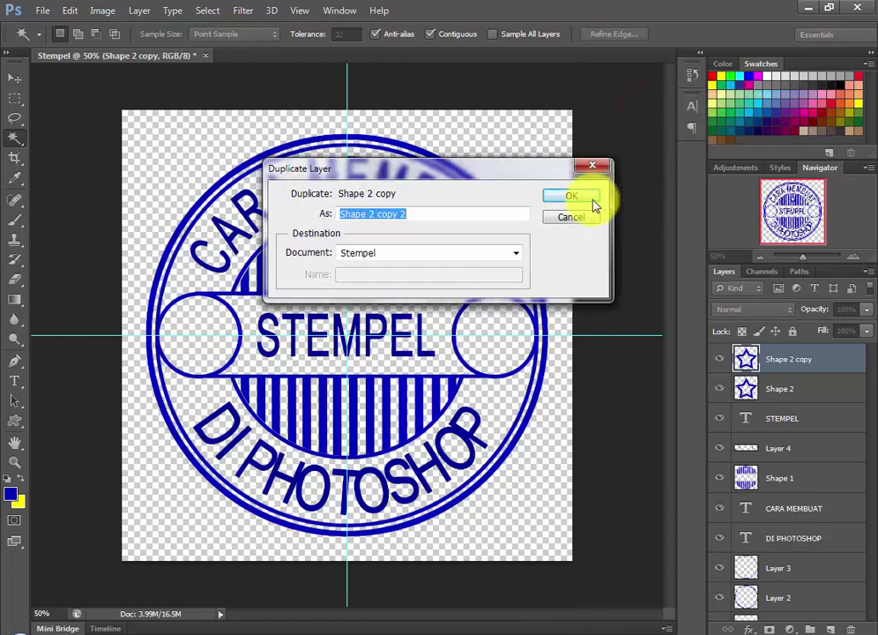
{"action": "left_click", "coordinate": [578, 198]}
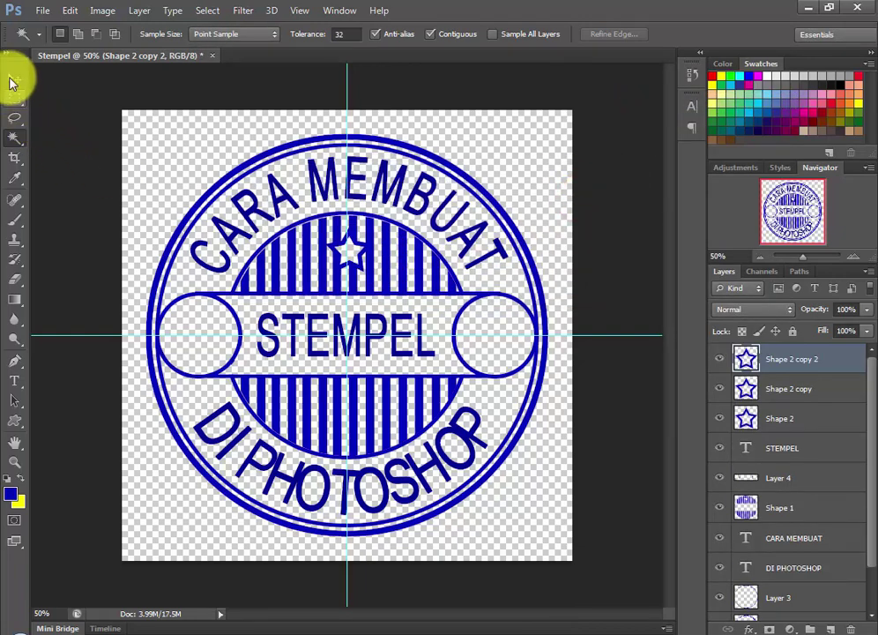
- Move the two star copies left and right of the middle star, then select Shape 2 copy
{"action": "left_click", "coordinate": [14, 78]}
{"action": "left_click", "coordinate": [778, 389]}
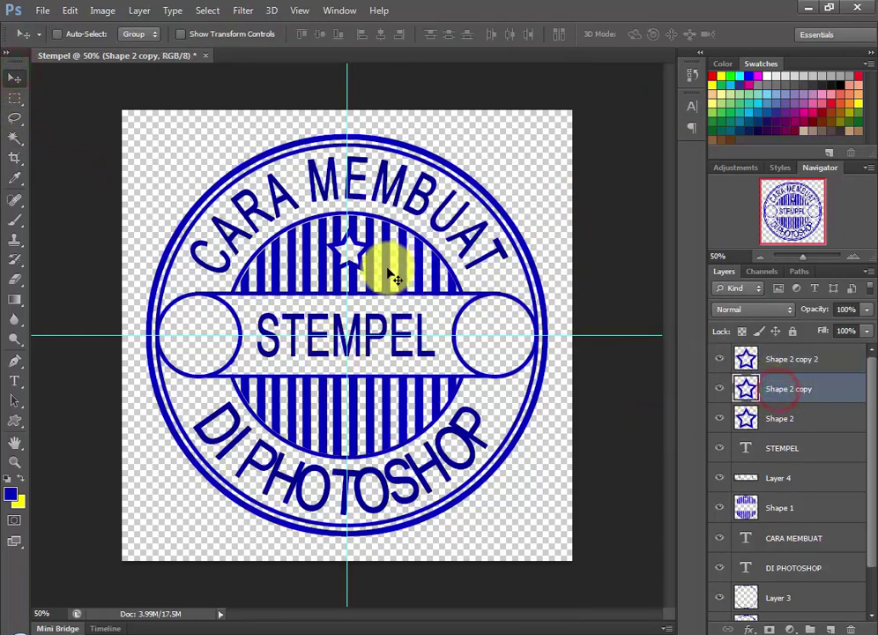
{"action": "left_click_drag", "start_coordinate": [321, 257], "coordinate": [296, 265]}
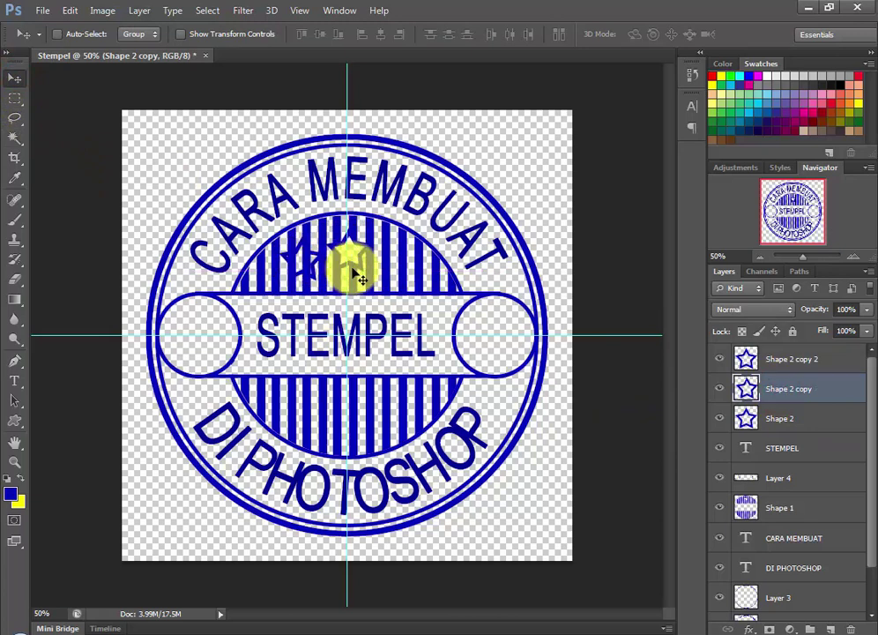
{"action": "left_click", "coordinate": [811, 362]}
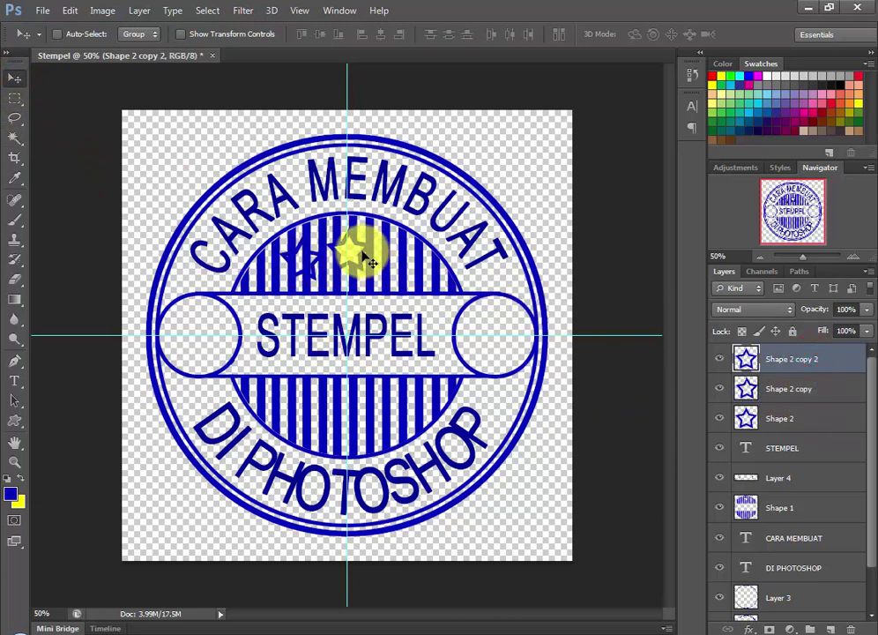
{"action": "left_click_drag", "start_coordinate": [359, 249], "coordinate": [406, 263]}
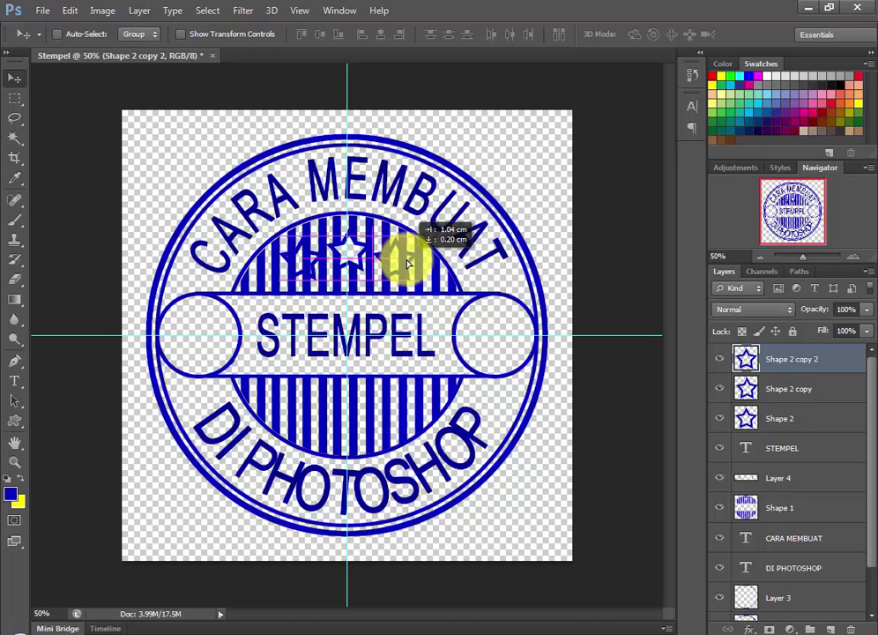
{"action": "left_click_drag", "start_coordinate": [408, 263], "coordinate": [407, 262]}
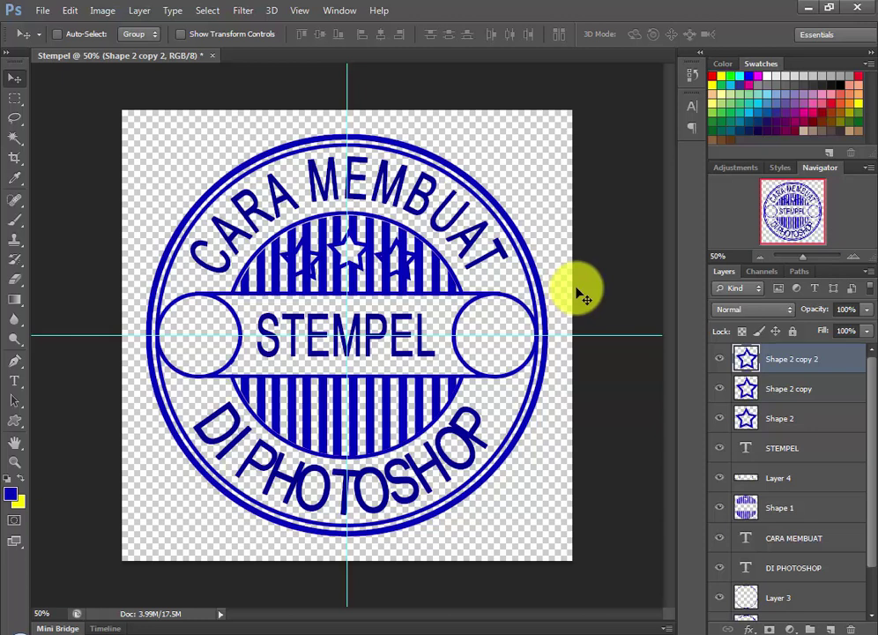
{"action": "left_click", "coordinate": [783, 388]}
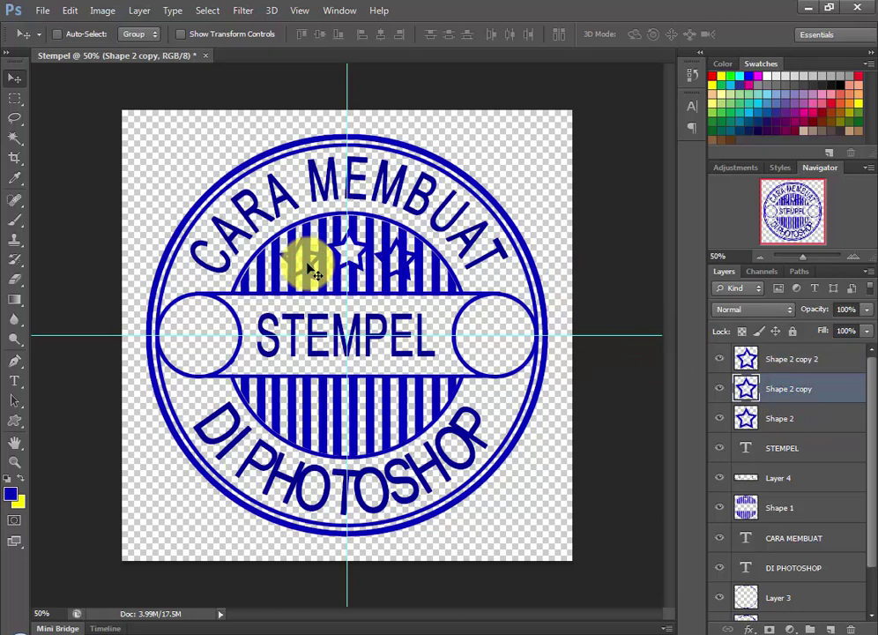
{"action": "left_click", "coordinate": [7, 138]}
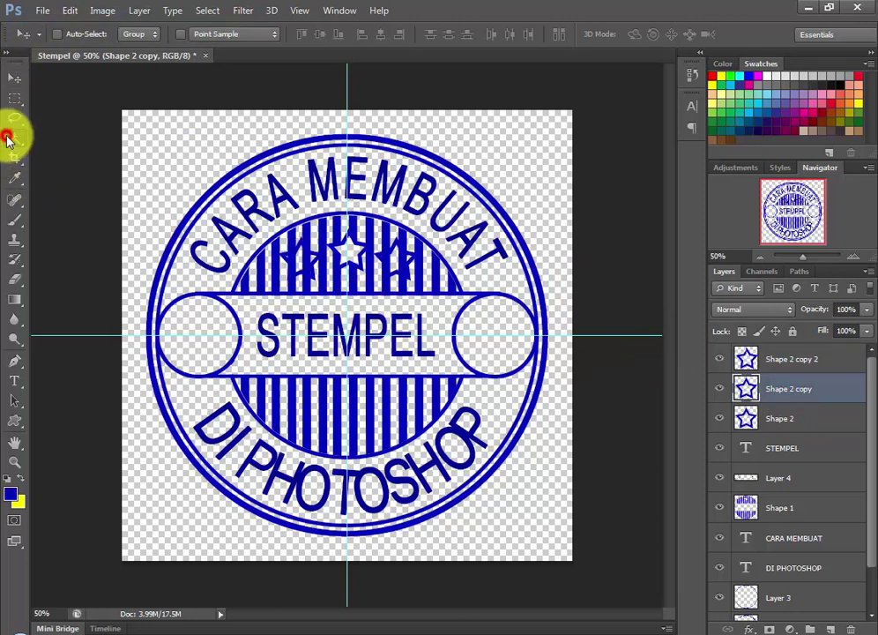
- Clear the Shape 1 stripes from inside the top stars, working between Shape 1 and Shape 2 copy 2
{"action": "left_click", "coordinate": [401, 258]}
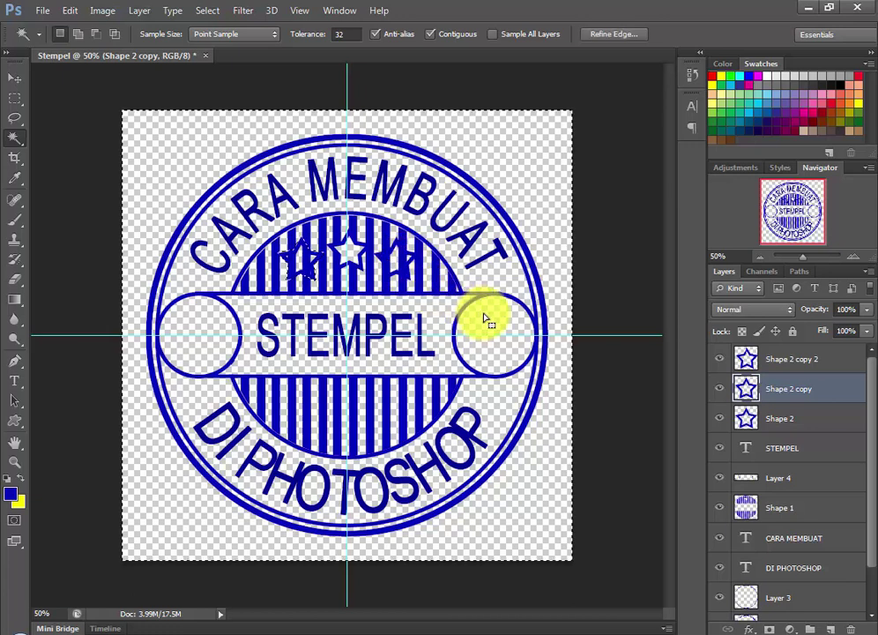
{"action": "key", "text": "ctrl+d"}
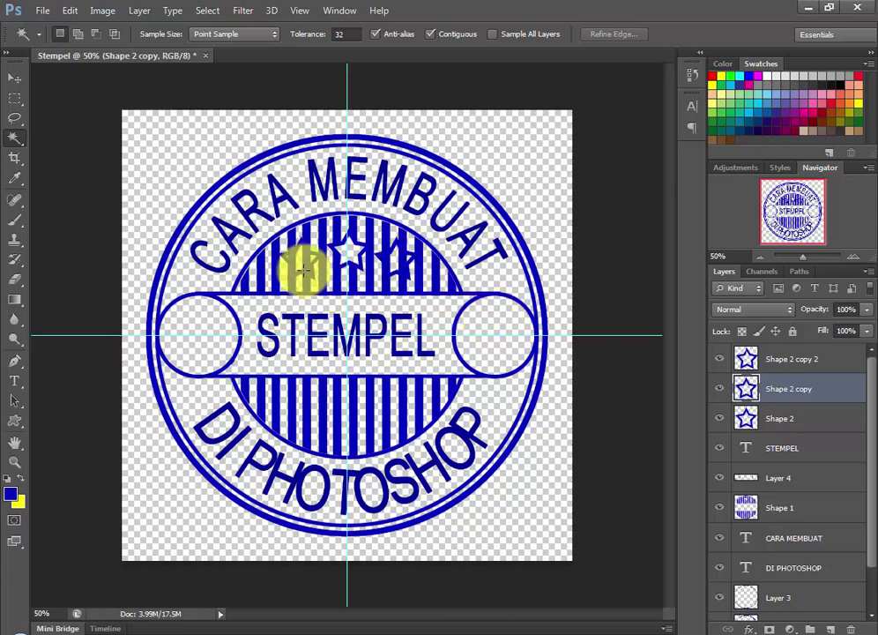
{"action": "left_click", "coordinate": [805, 509]}
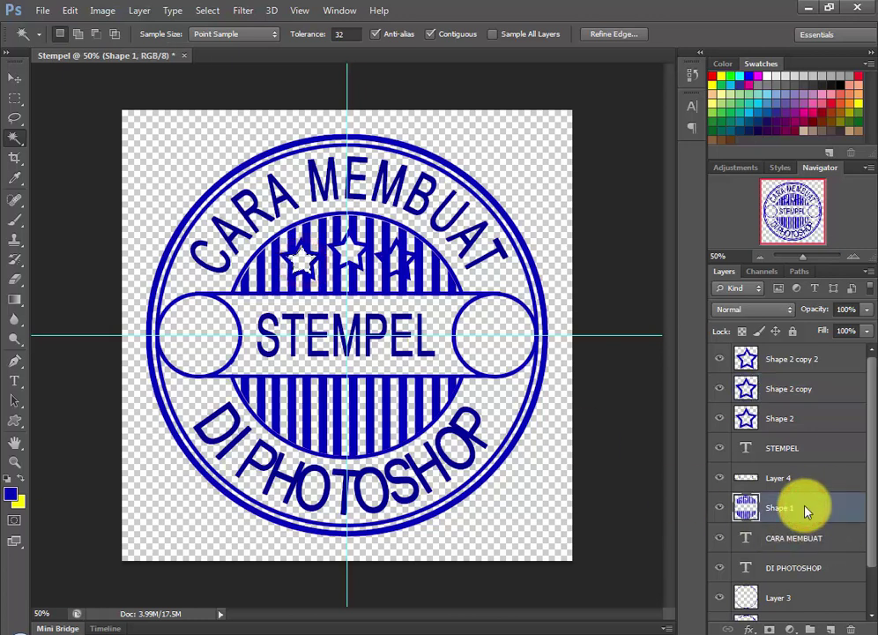
{"action": "left_click", "coordinate": [805, 359]}
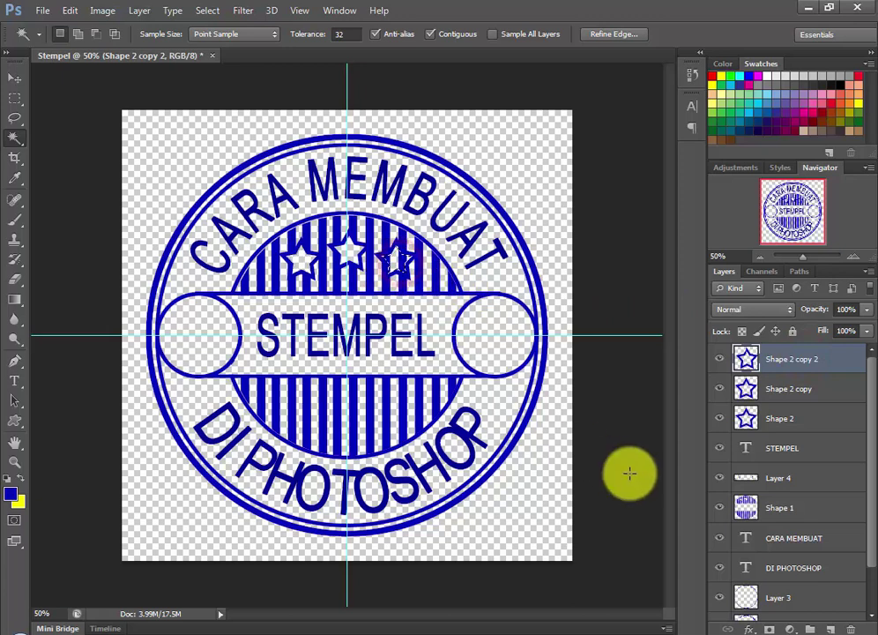
{"action": "left_click", "coordinate": [775, 507]}
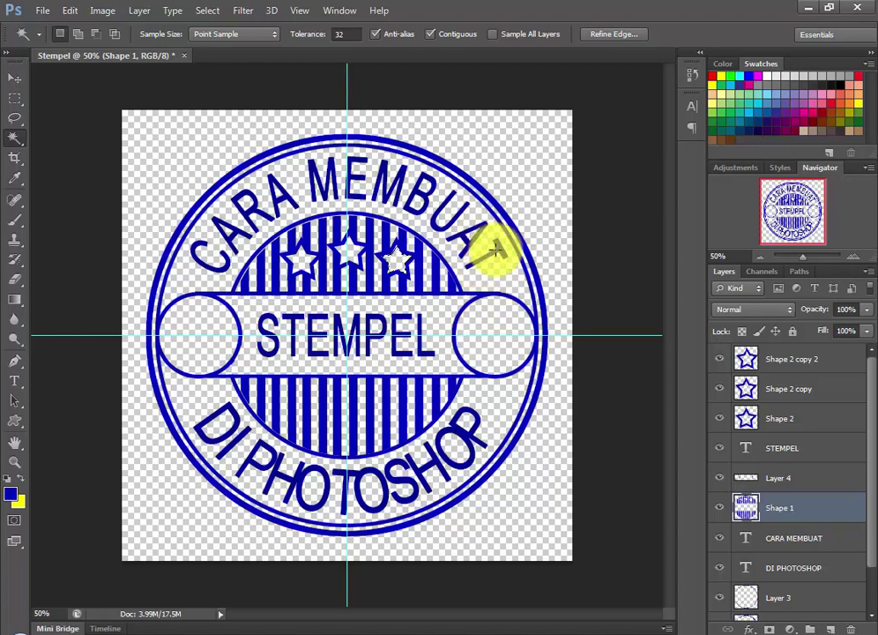
{"action": "left_click", "coordinate": [824, 355]}
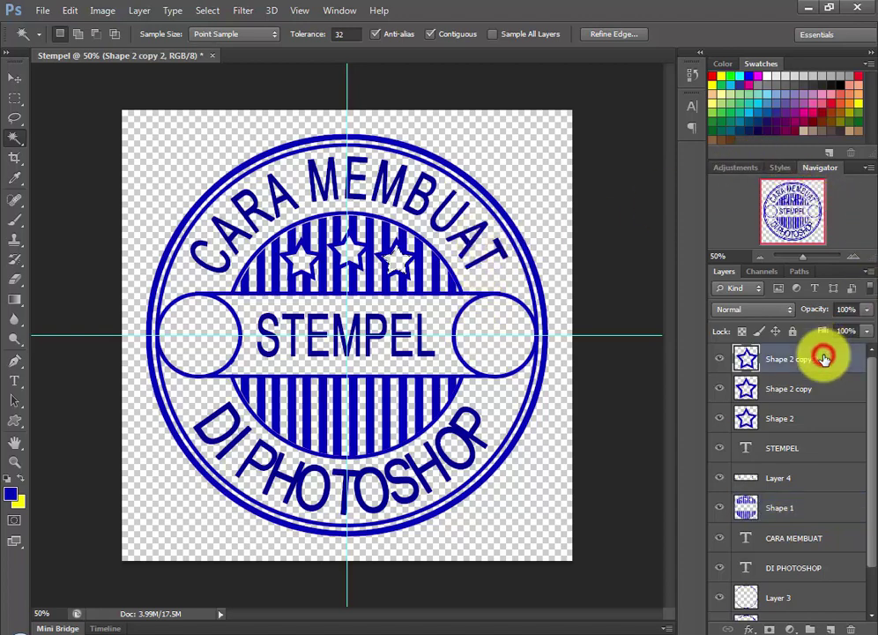
{"action": "right_click", "coordinate": [823, 355]}
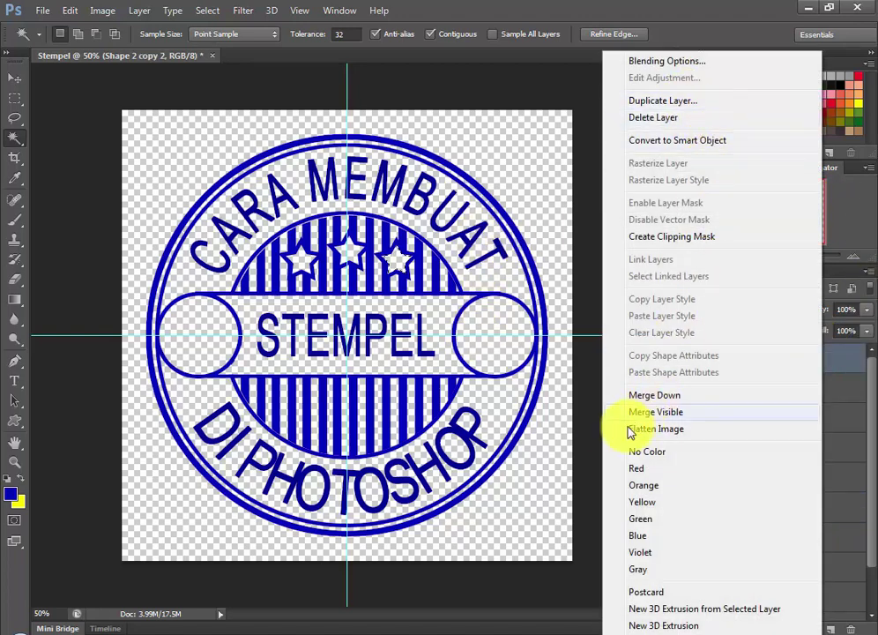
{"action": "left_click", "coordinate": [590, 425]}
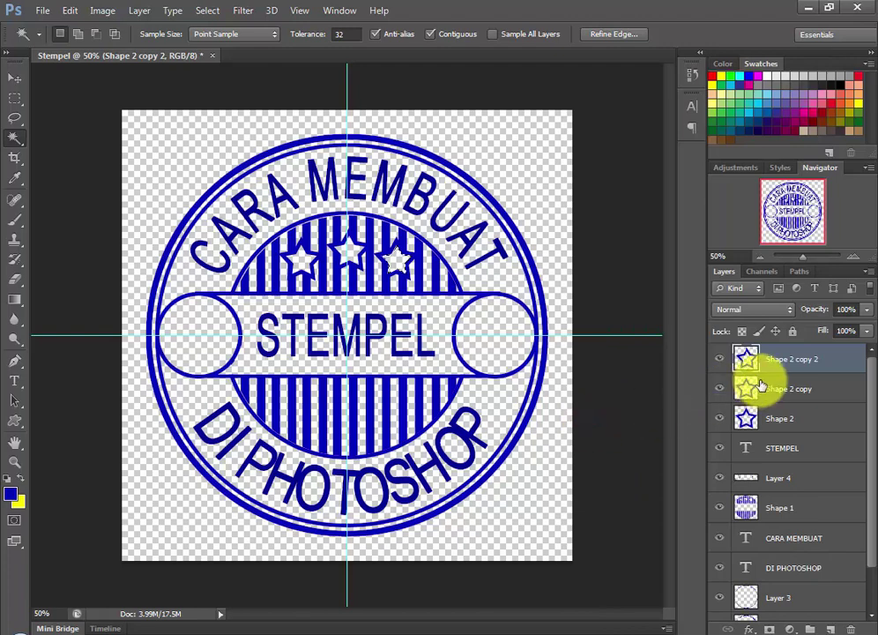
- Duplicate the star as Shape 2 copy 3 and move it into the left side circle
{"action": "right_click", "coordinate": [790, 358]}
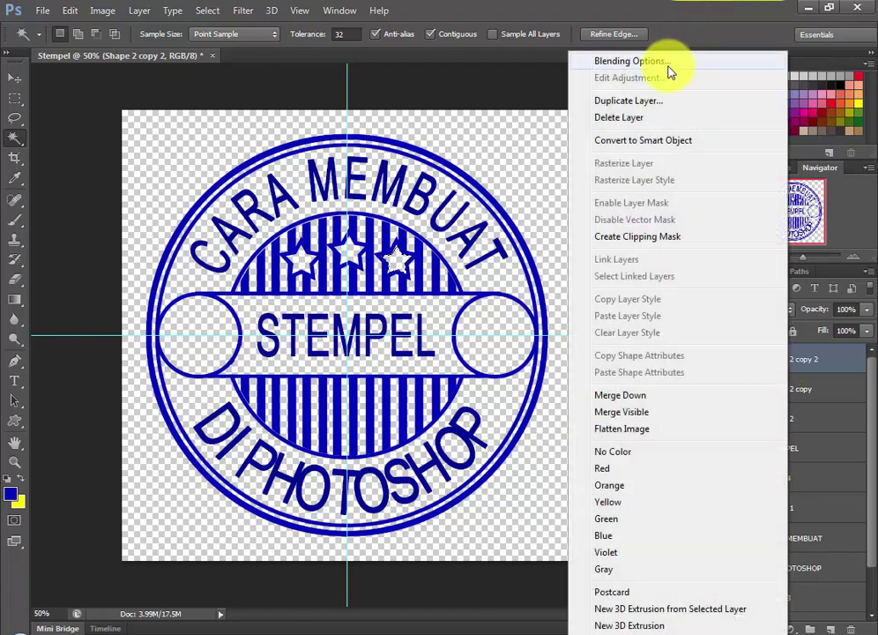
{"action": "left_click", "coordinate": [639, 100]}
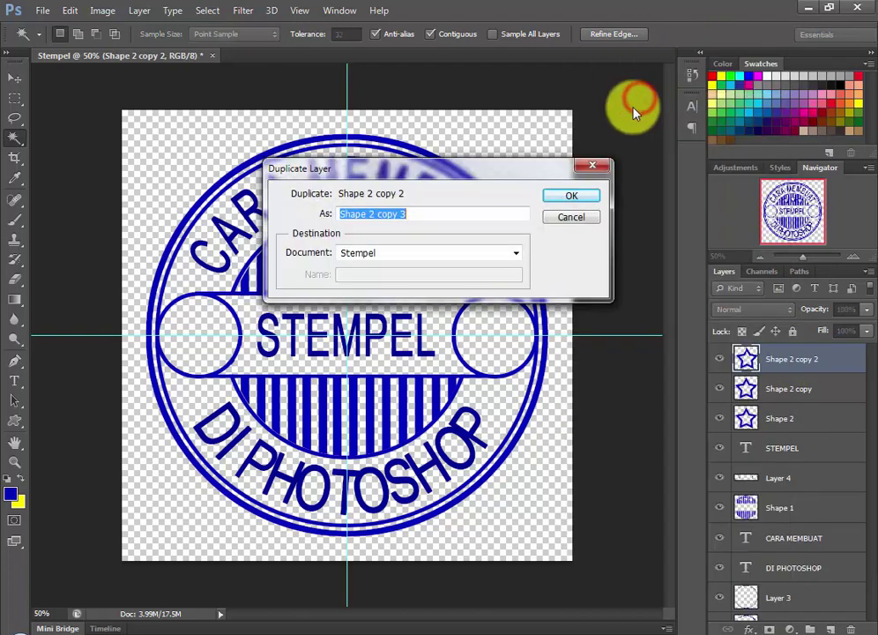
{"action": "left_click", "coordinate": [591, 195]}
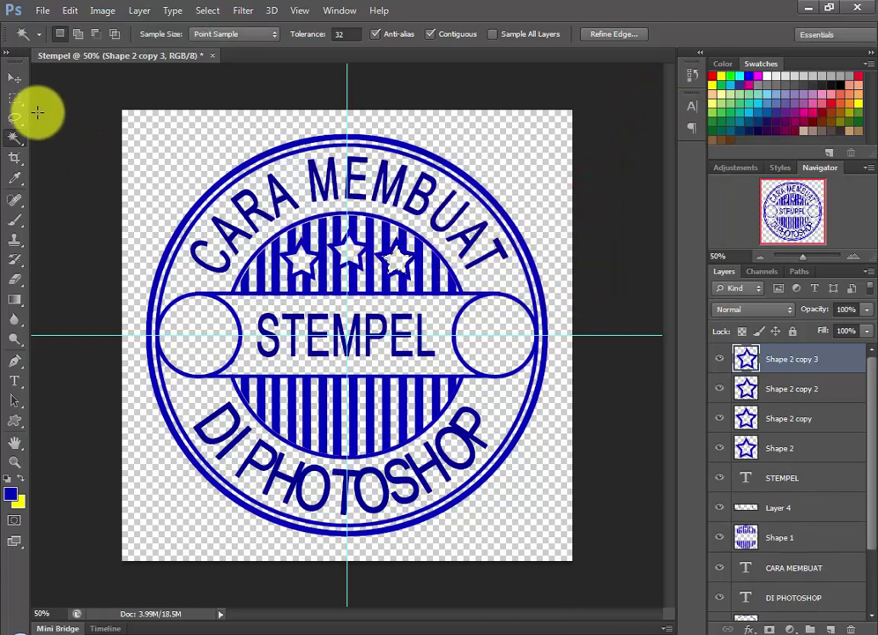
{"action": "left_click", "coordinate": [15, 78]}
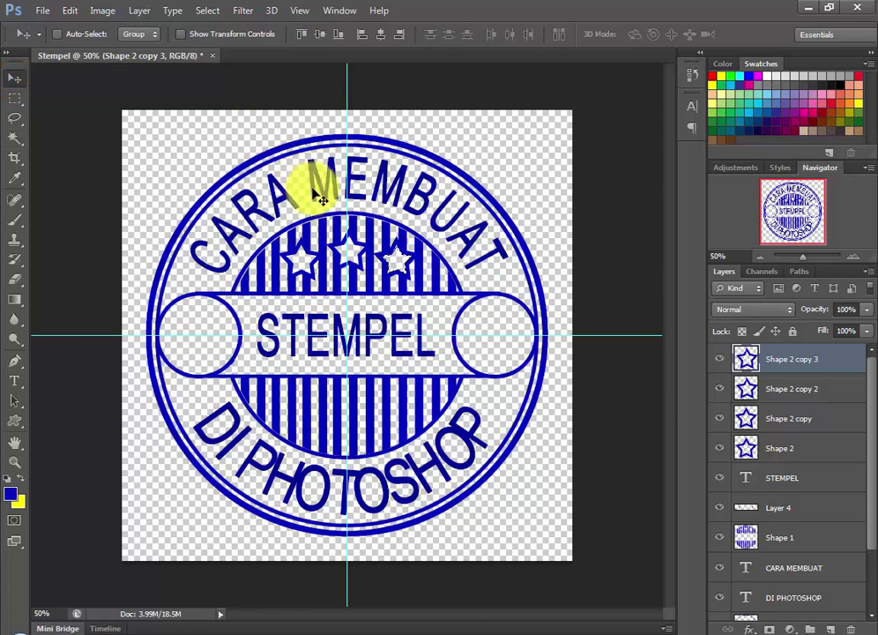
{"action": "mouse_move", "coordinate": [397, 259]}
{"action": "left_mouse_down"}
{"action": "mouse_move", "coordinate": [287, 326]}
{"action": "mouse_move", "coordinate": [200, 337]}
{"action": "left_mouse_up"}
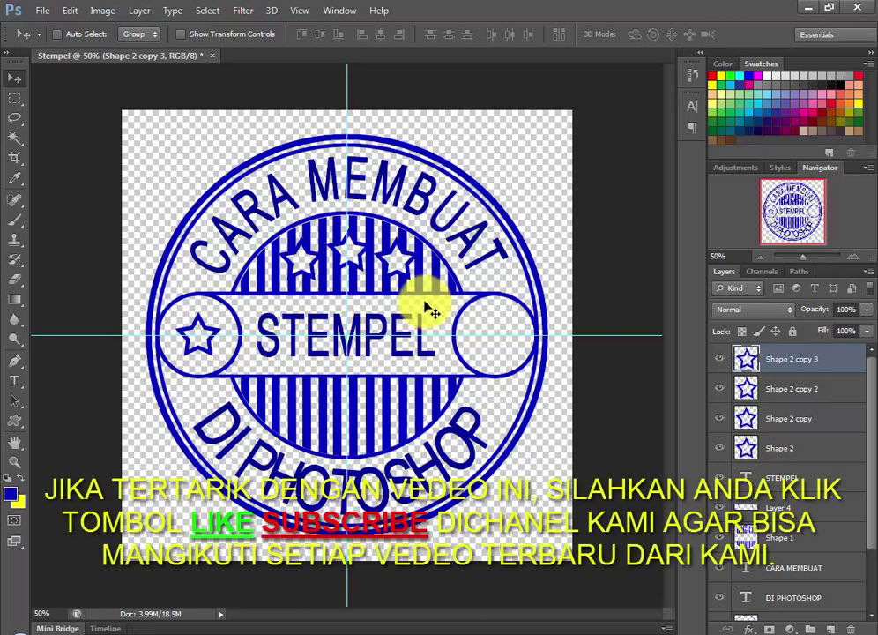
- Duplicate that star as Shape 2 copy 4 and move it into the right side circle
{"action": "right_click", "coordinate": [802, 359]}
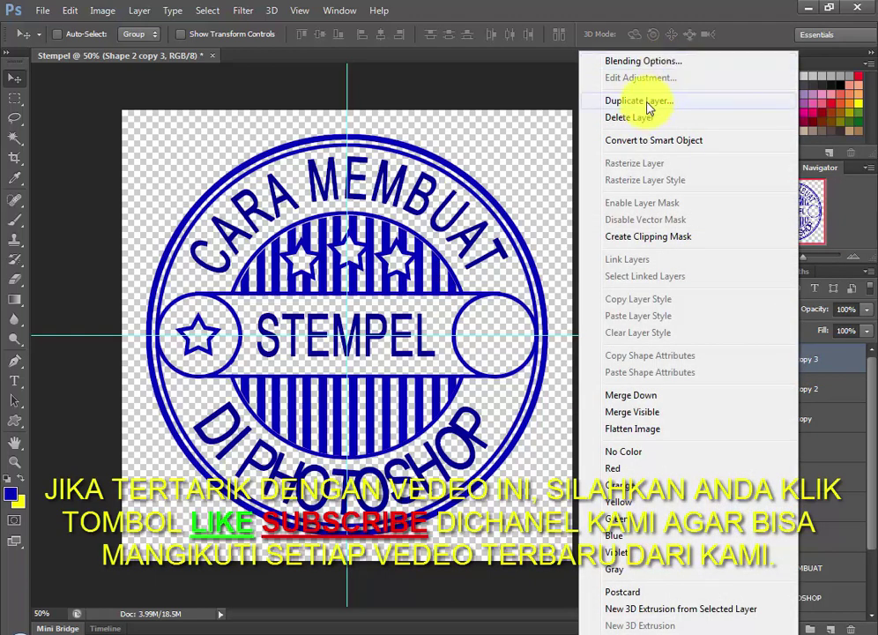
{"action": "left_click", "coordinate": [648, 100]}
{"action": "left_click", "coordinate": [578, 202]}
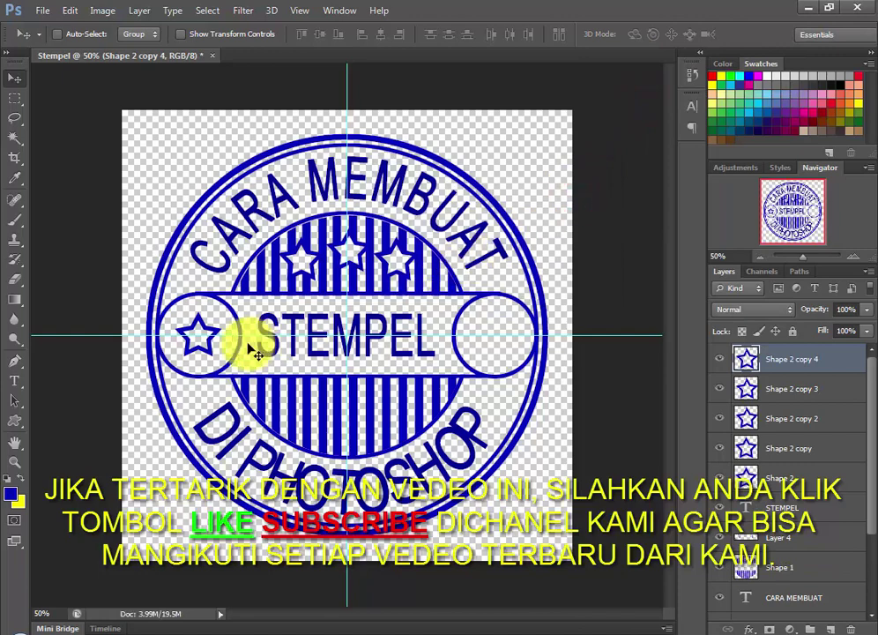
{"action": "left_click_drag", "start_coordinate": [198, 338], "coordinate": [500, 349]}
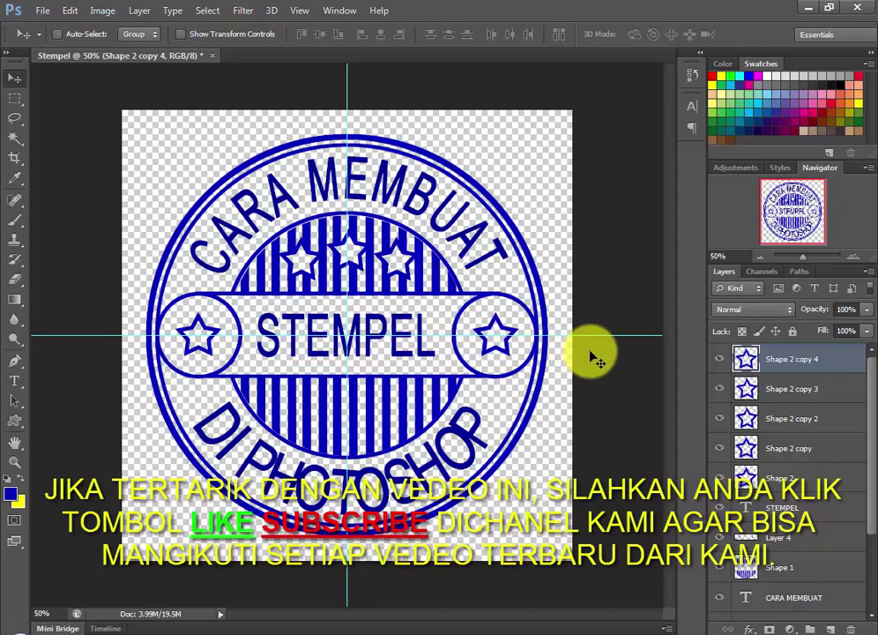
{"action": "left_click", "coordinate": [782, 419]}
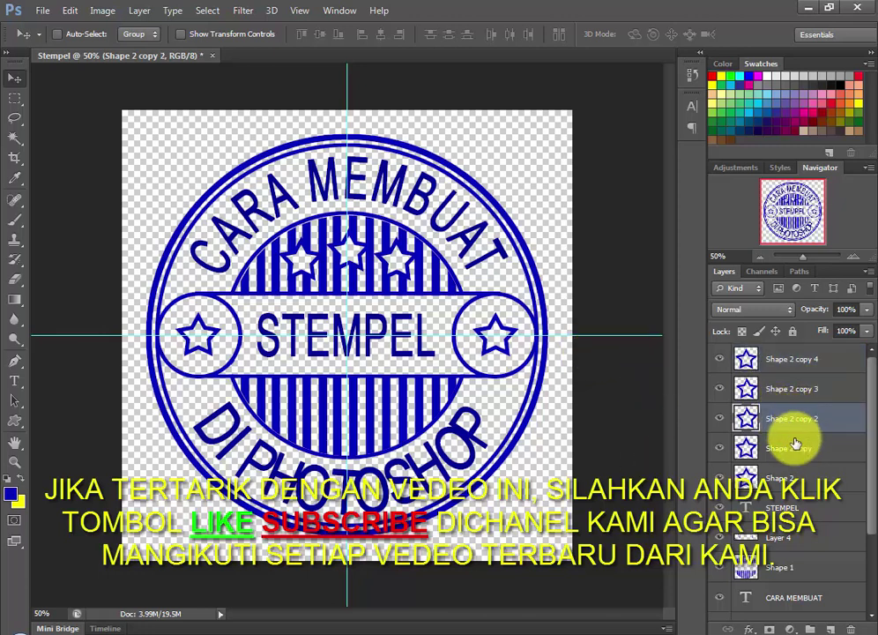
- Merge Shape 2, Shape 2 copy and Shape 2 copy 2 into one top-stars layer
{"action": "left_click", "coordinate": [793, 446], "text": "shift"}
{"action": "left_click", "coordinate": [798, 476], "text": "shift"}
{"action": "right_click", "coordinate": [796, 423]}
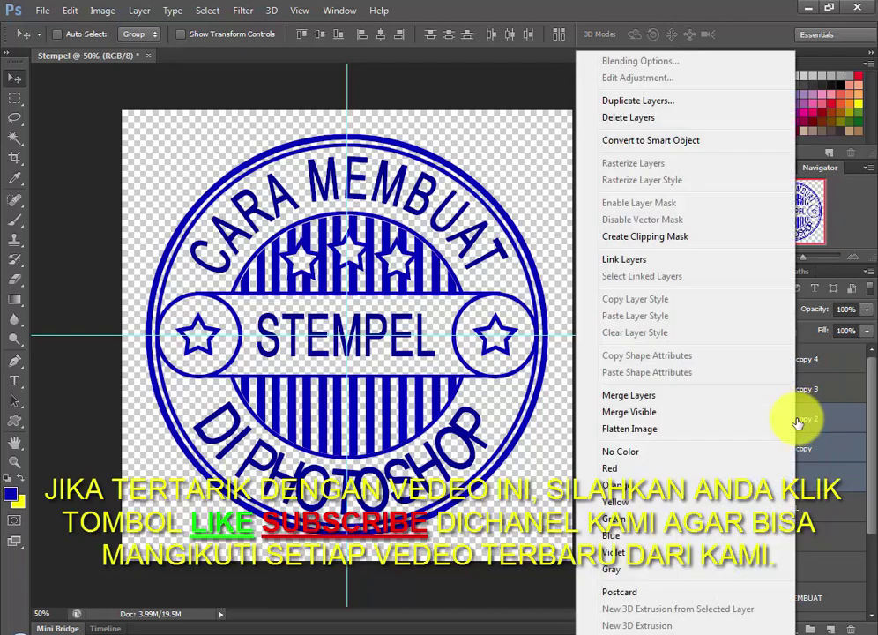
{"action": "left_click", "coordinate": [636, 395]}
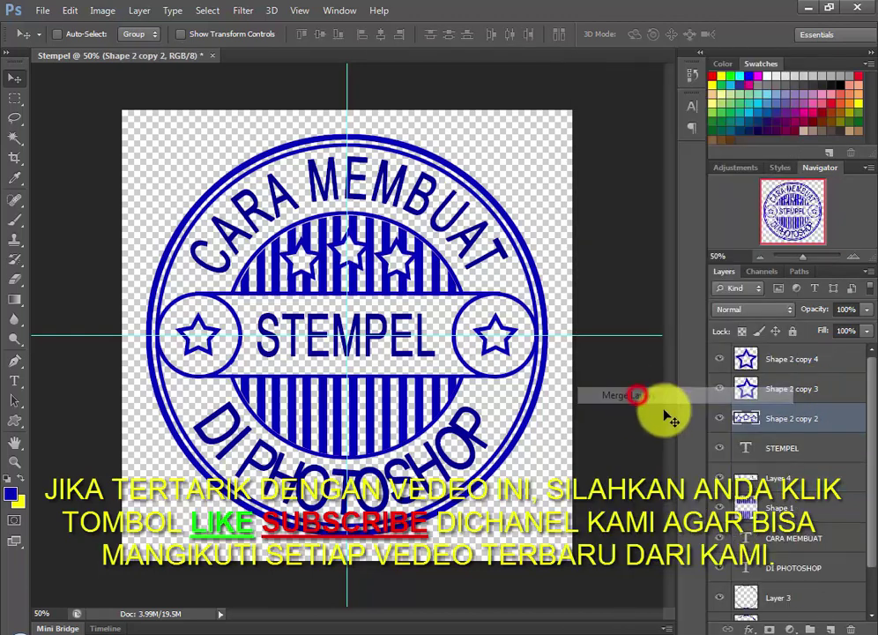
- Merge Shape 2 copy 3 and copy 4 into one side-stars layer
{"action": "left_click", "coordinate": [796, 358]}
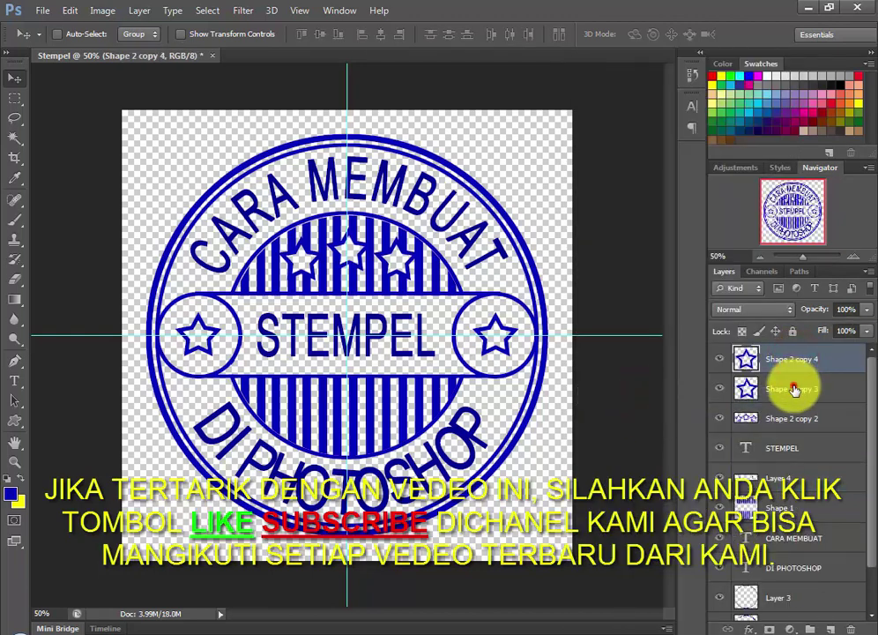
{"action": "left_click", "coordinate": [793, 389], "text": "shift"}
{"action": "right_click", "coordinate": [793, 364]}
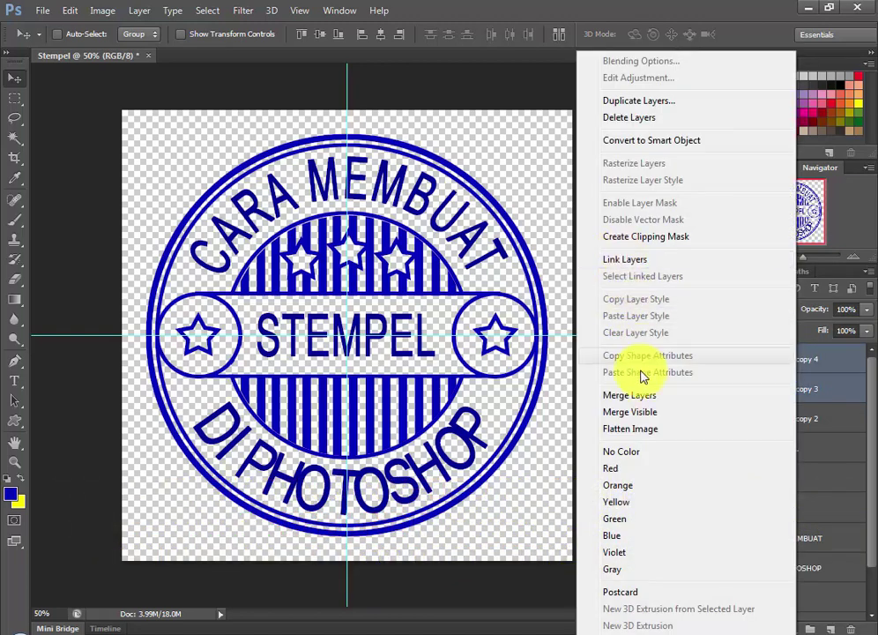
{"action": "left_click", "coordinate": [629, 395]}
{"action": "left_click", "coordinate": [301, 11]}
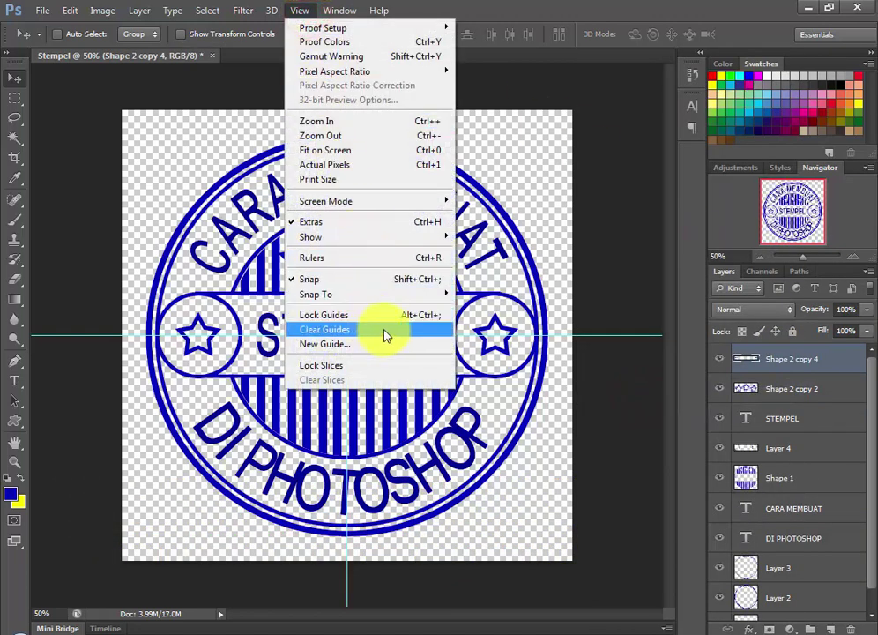
- Clear the cyan centre guides from the Stempel canvas via View > Clear Guides
{"action": "left_click", "coordinate": [384, 338]}
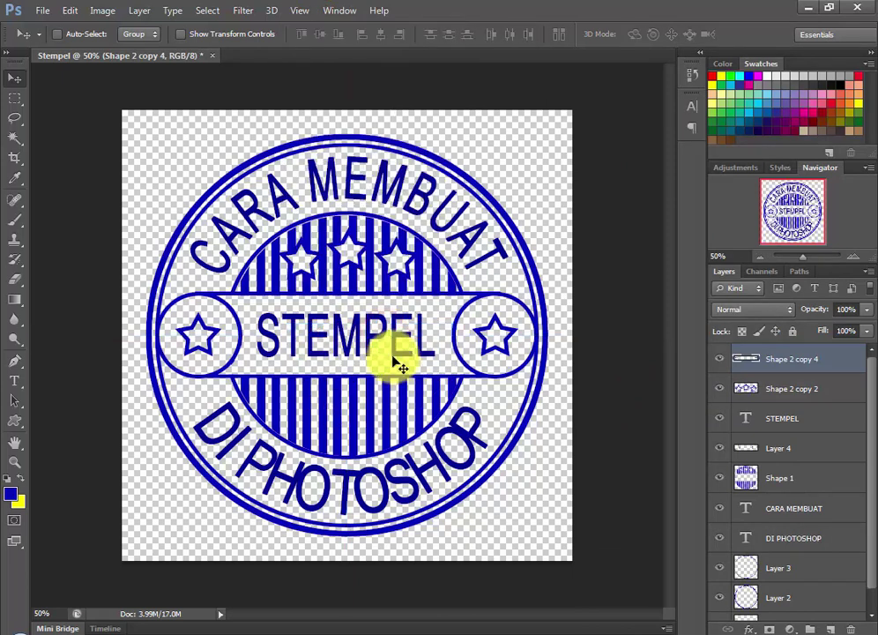